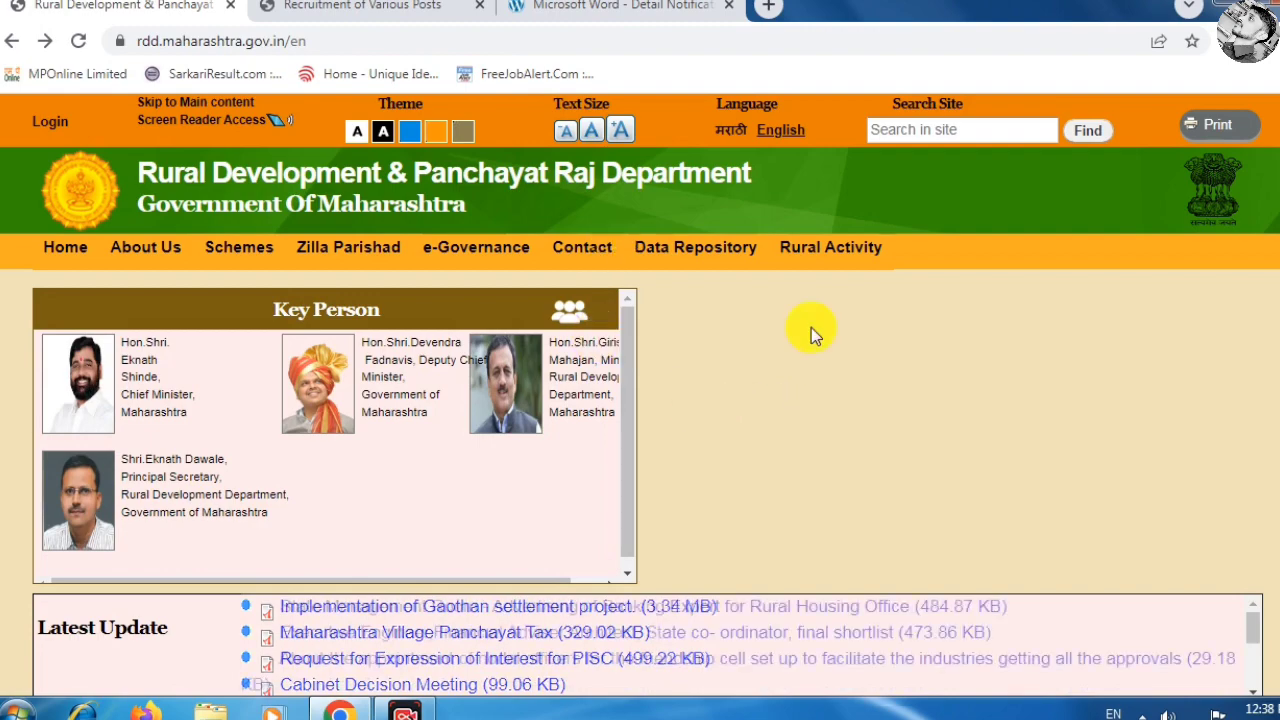
Open the 66-page Nashik Zilla Parishad recruitment notification PDF and scroll through it.
scroll(683, 372, "down", 4)
scroll(683, 372, "up", 2)
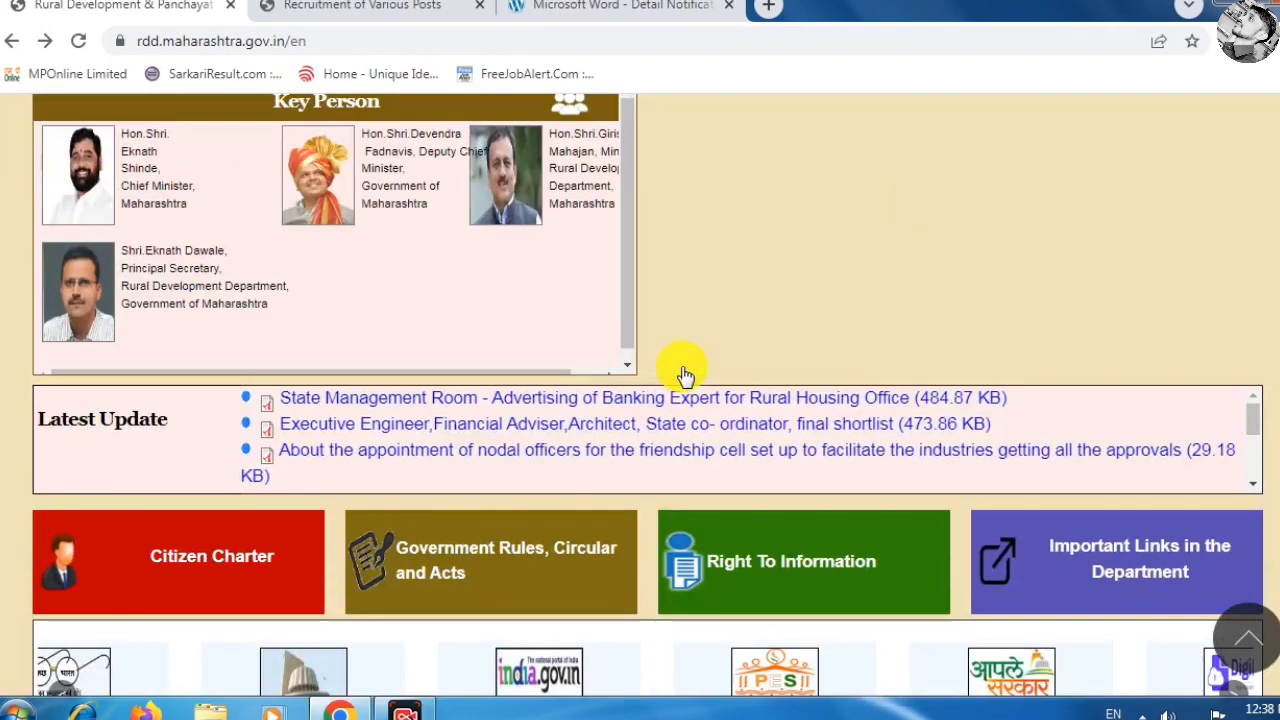
scroll(746, 398, "up", 2)
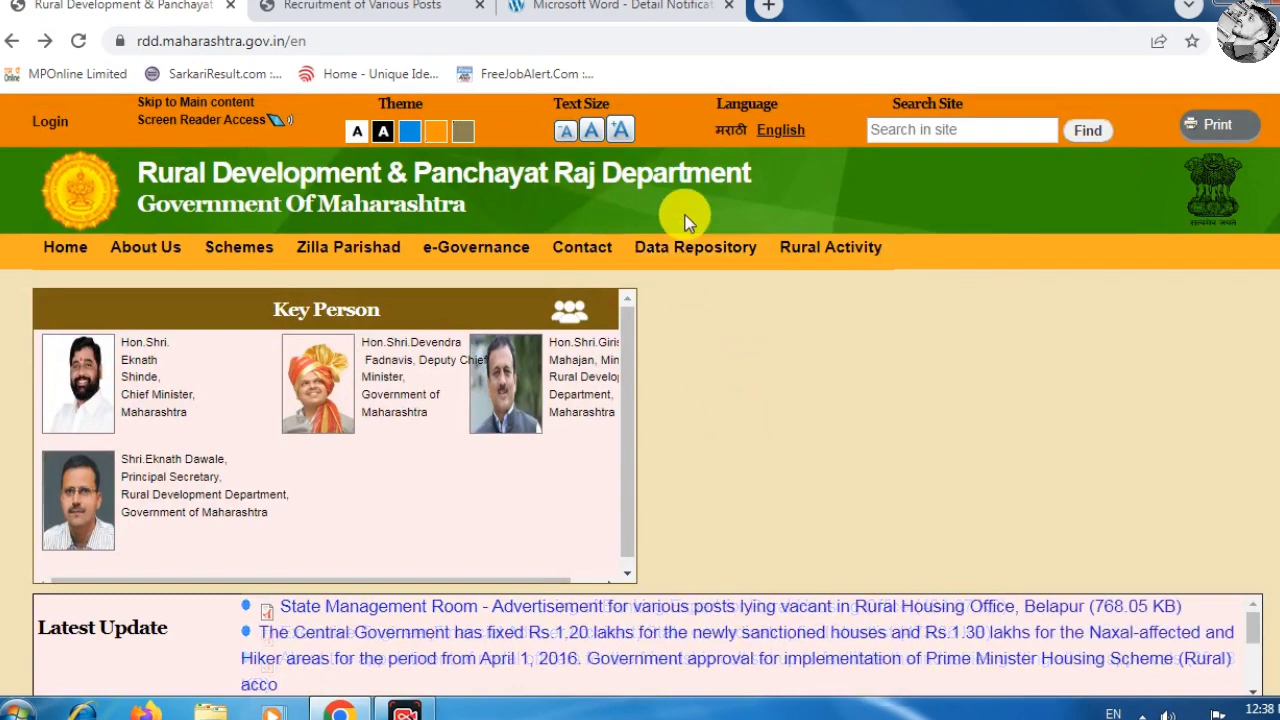
left_click(590, 138)
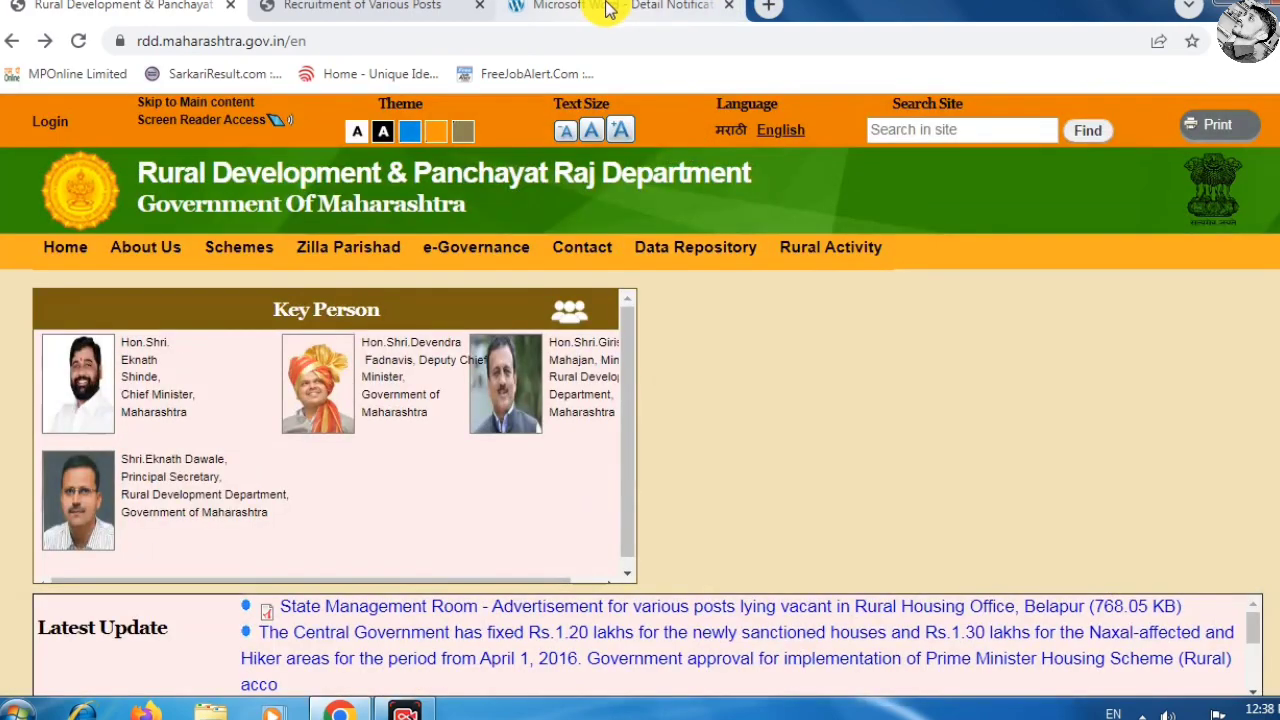
left_click(607, 8)
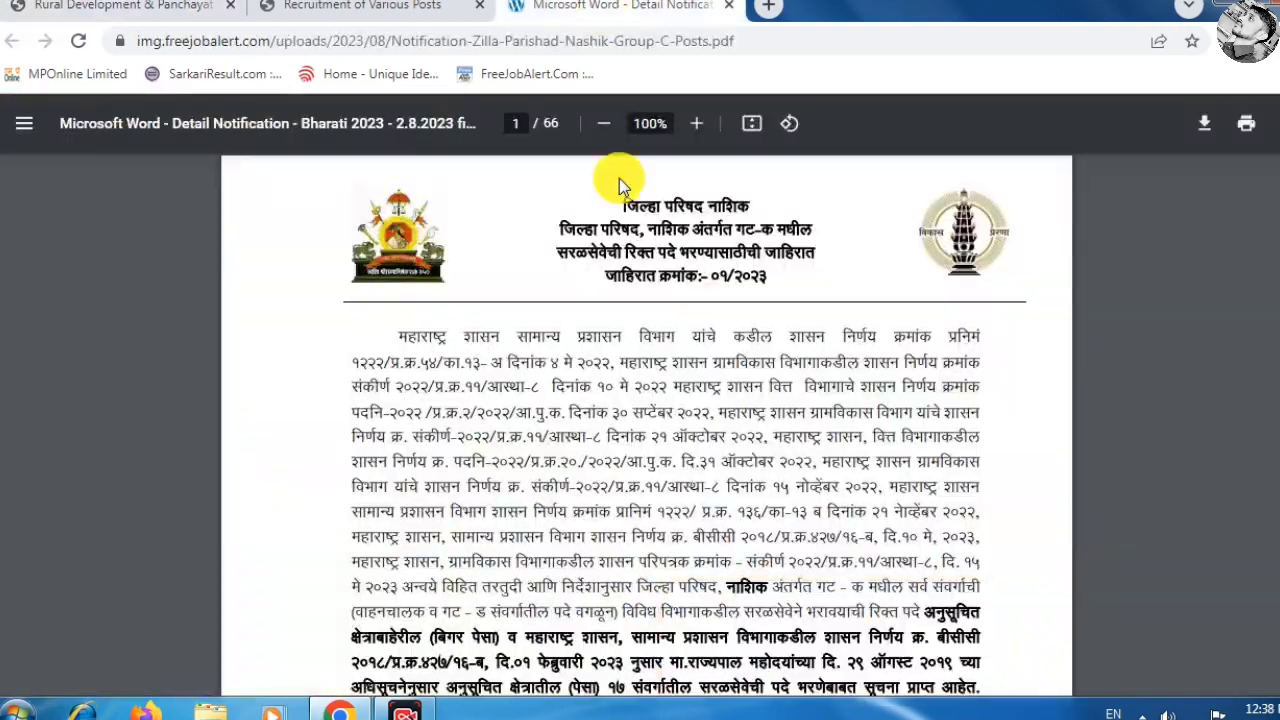
scroll(608, 283, "down", 3)
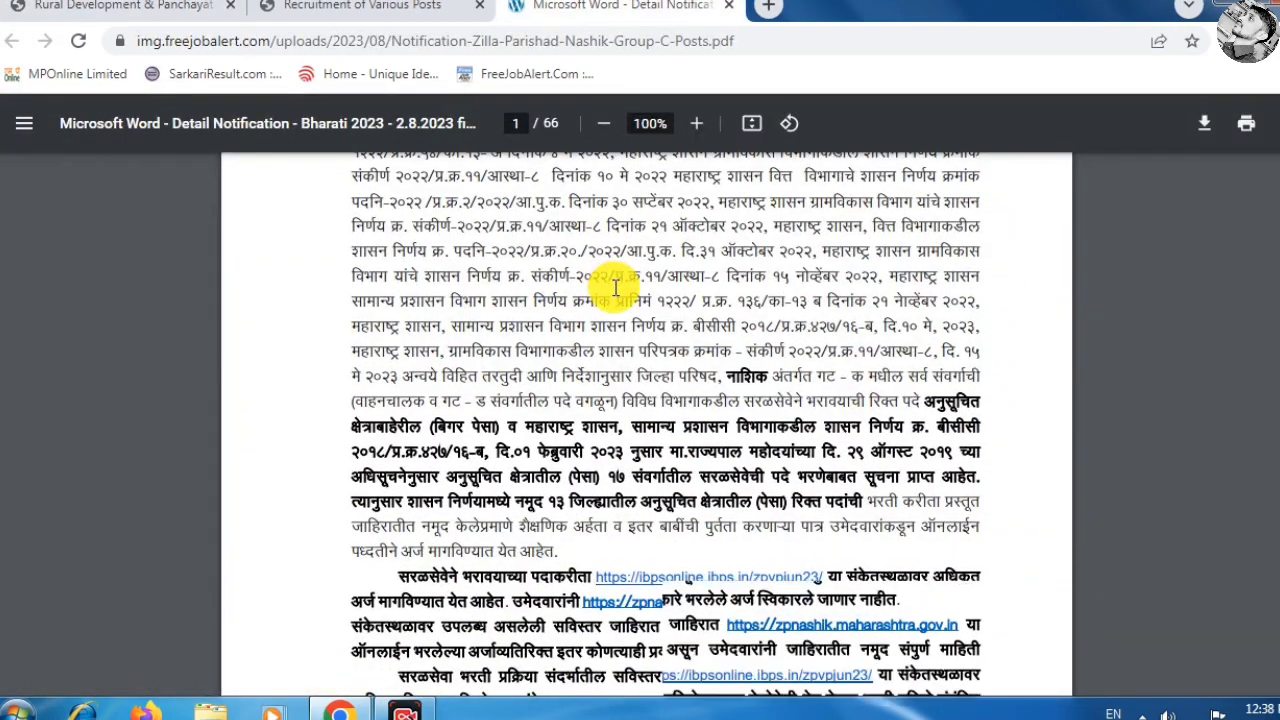
scroll(610, 288, "down", 8)
scroll(612, 295, "up", 10)
scroll(612, 295, "up", 2)
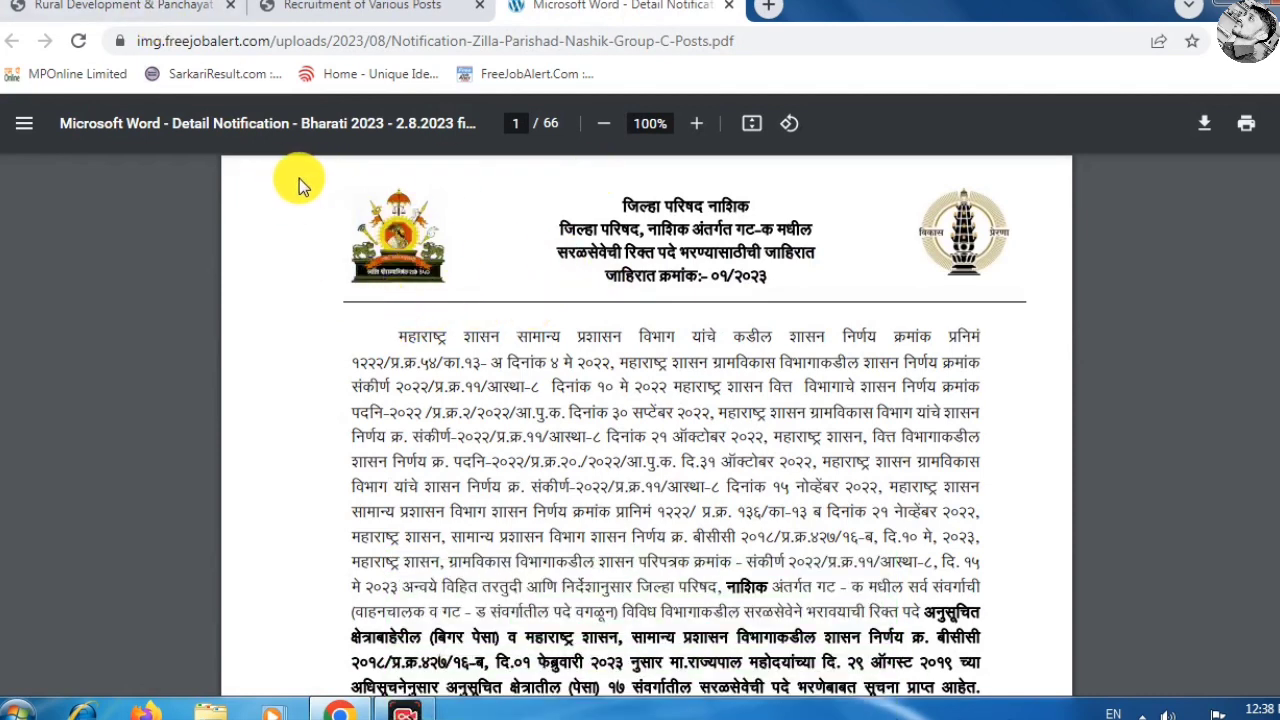
Return to the Rural Development department homepage, then switch to the Zilla Parishad recruitment portal.
left_click(155, 5)
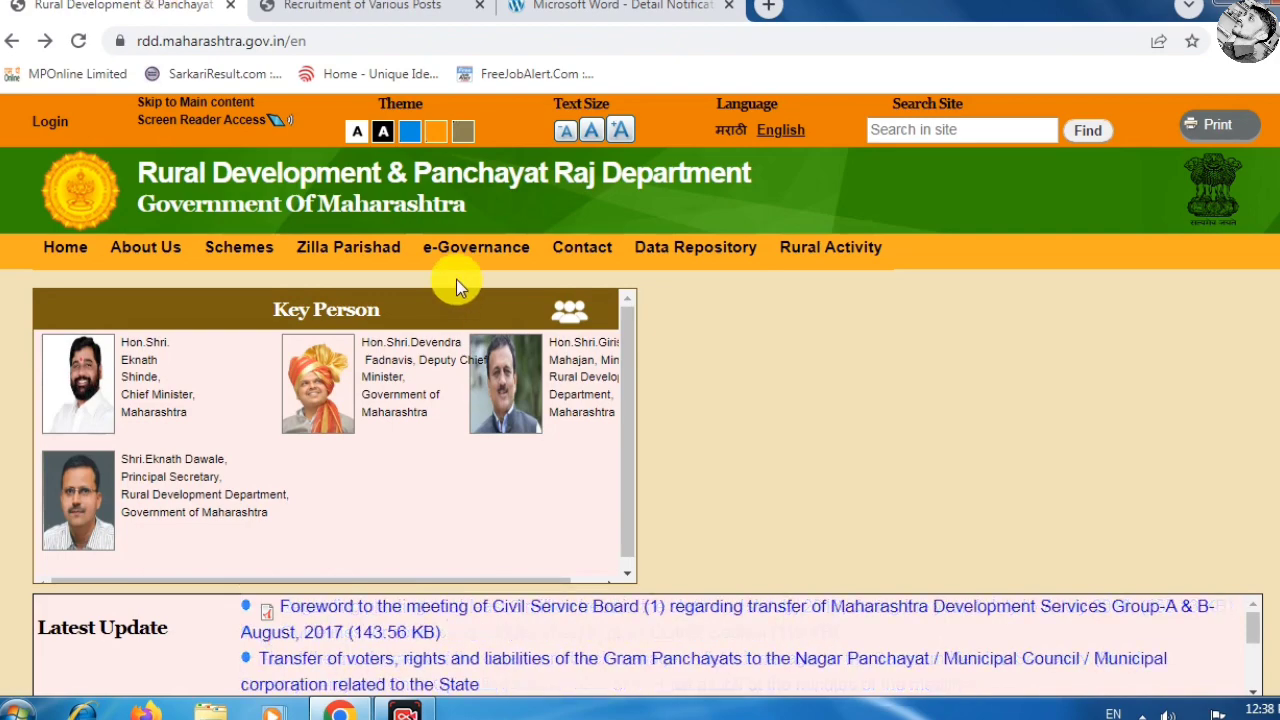
scroll(457, 285, "down", 3)
scroll(540, 290, "up", 3)
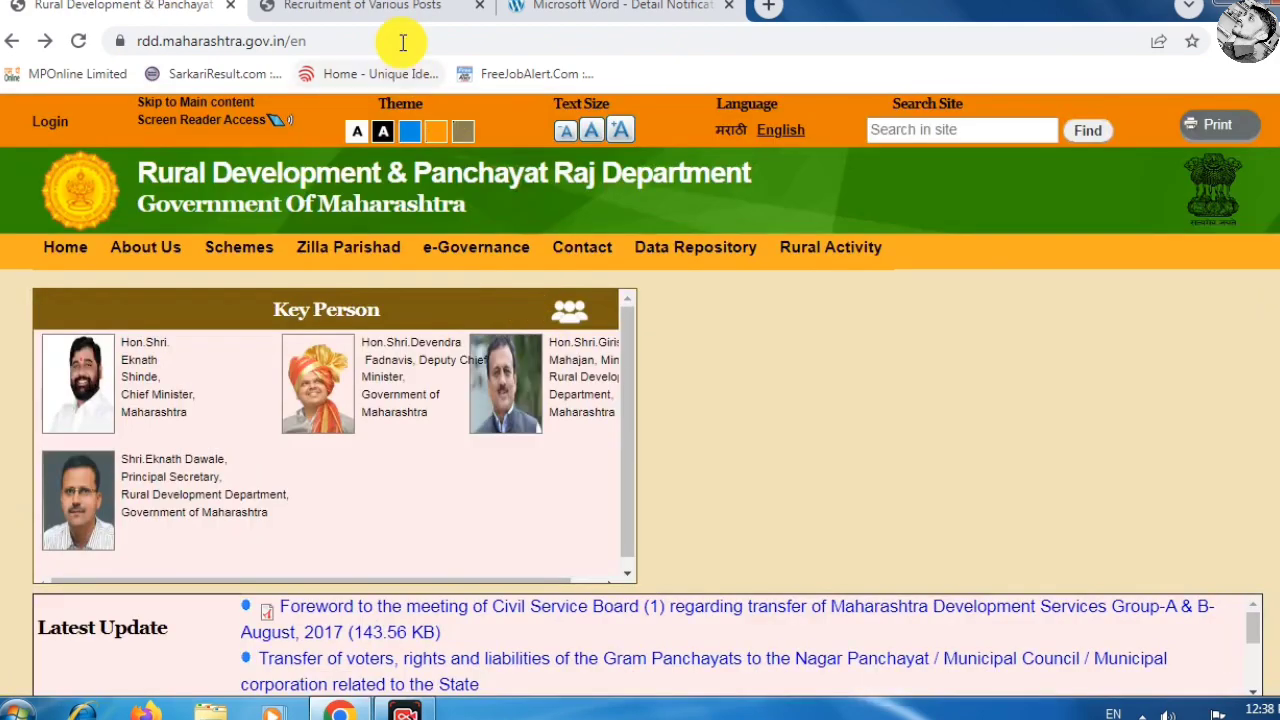
left_click(405, 8)
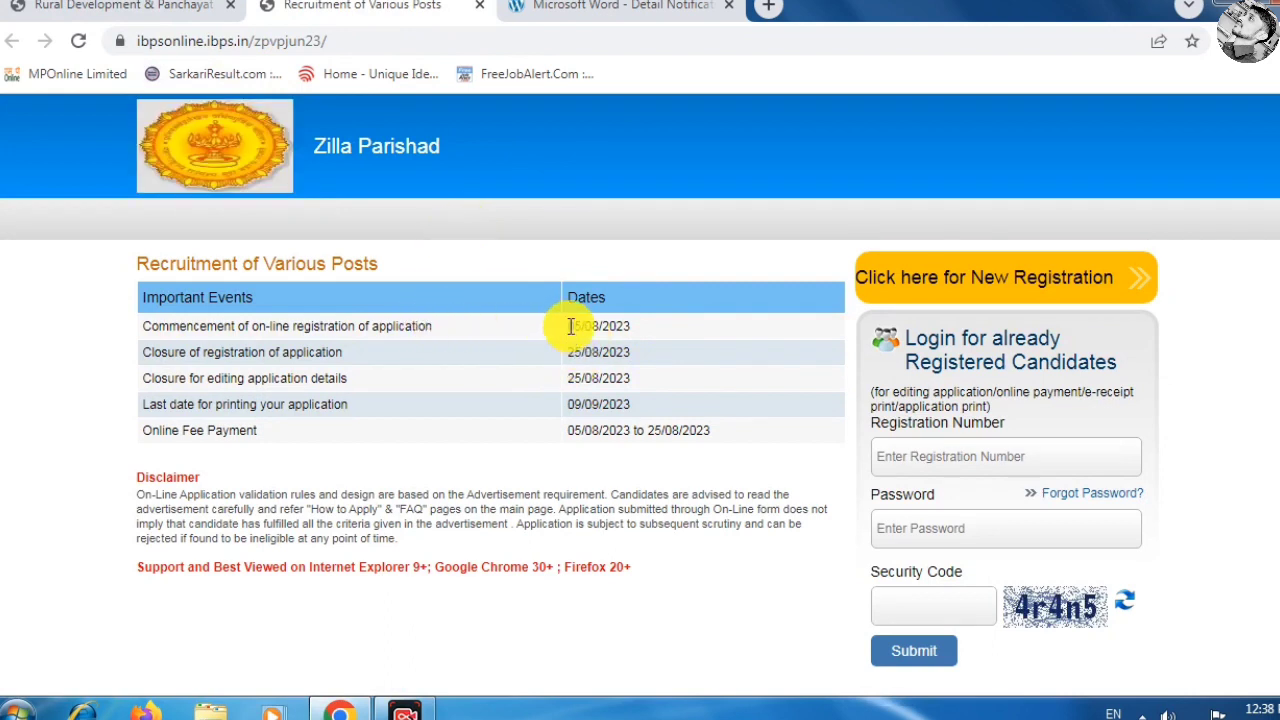
Highlight a registration date in Important Events, view Reference Documents, and start a New Registration.
left_click_drag(570, 326, 628, 352)
scroll(746, 355, "down", 3)
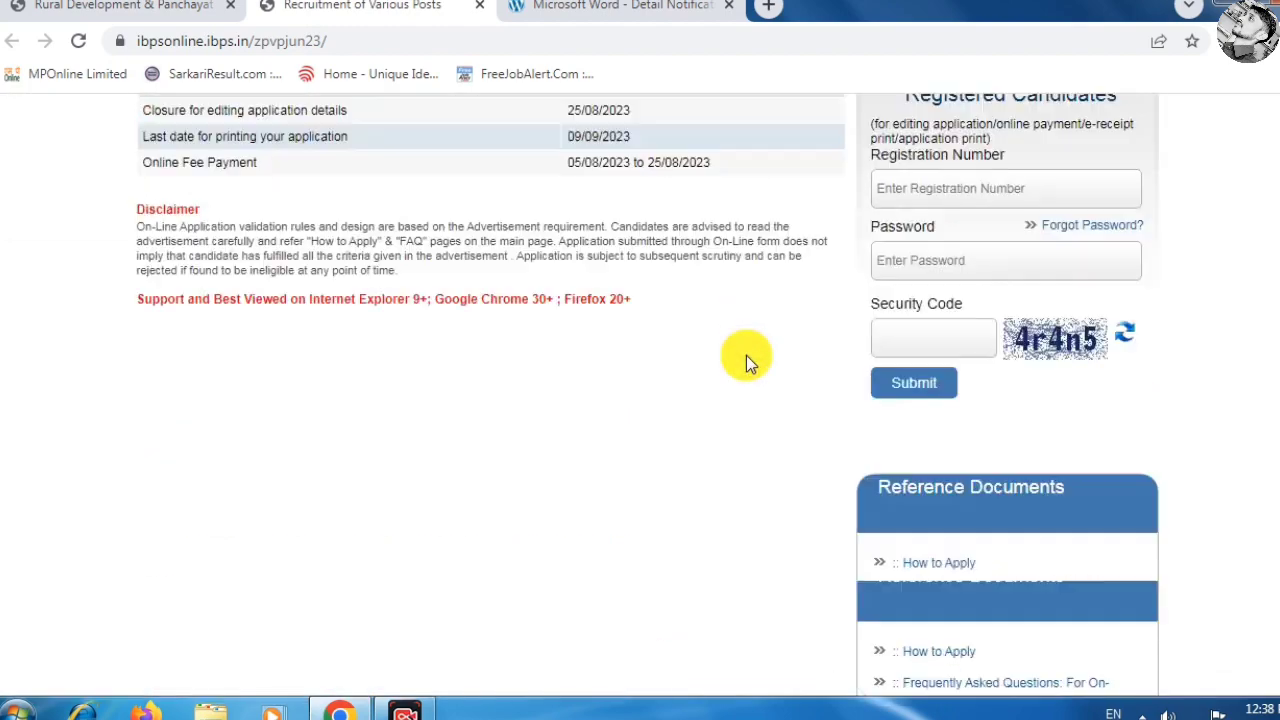
scroll(765, 355, "down", 2)
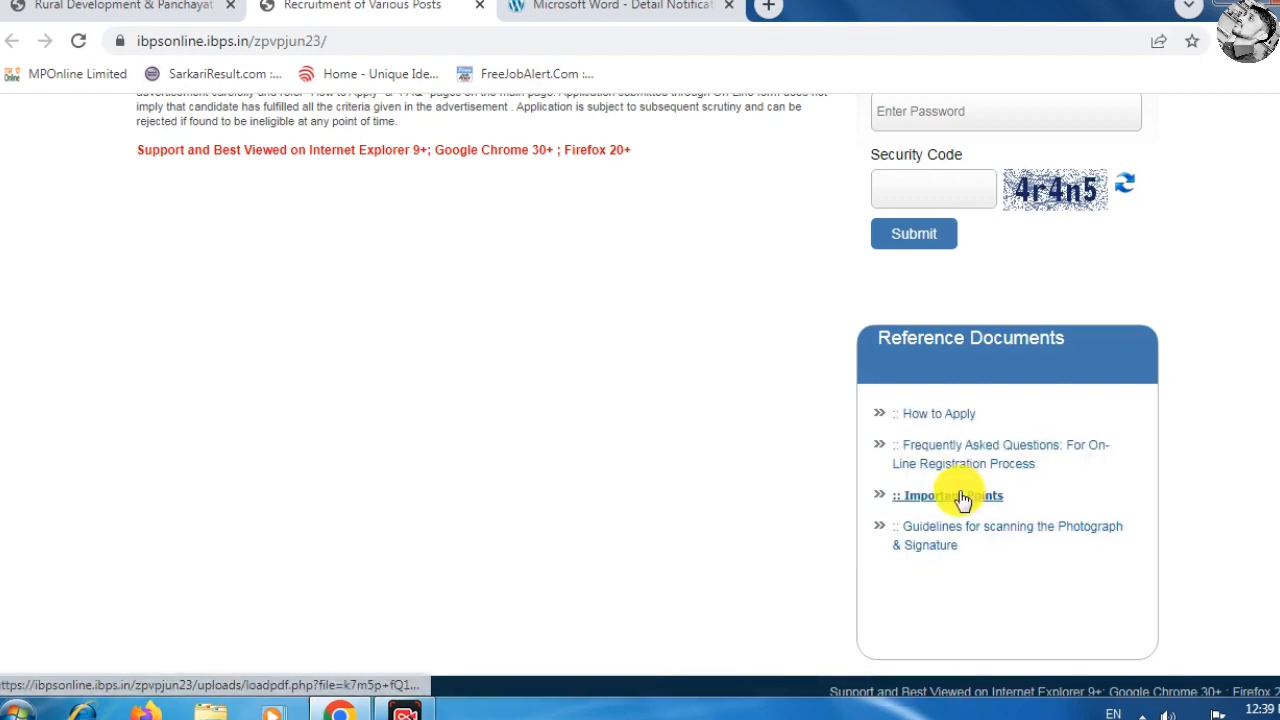
scroll(960, 498, "up", 4)
left_click(978, 282)
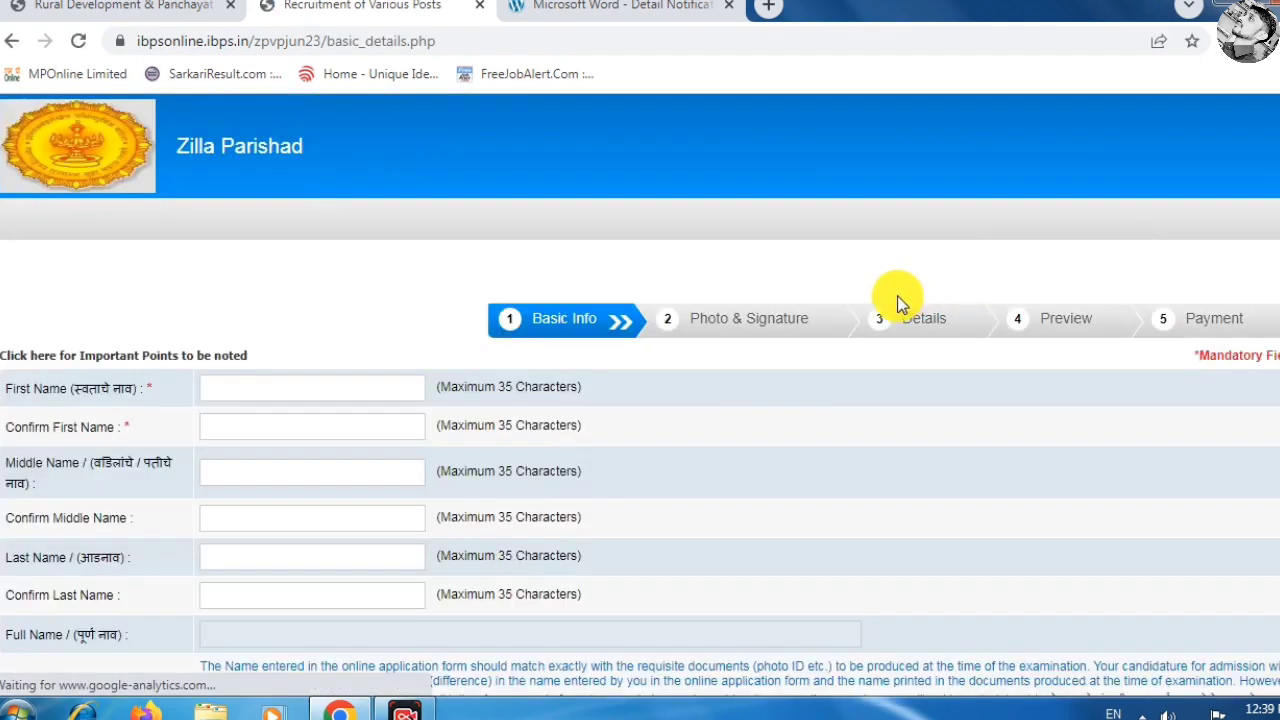
Enter the candidate's first name and last name on the Basic Info form.
scroll(350, 350, "down", 2)
scroll(290, 300, "up", 1)
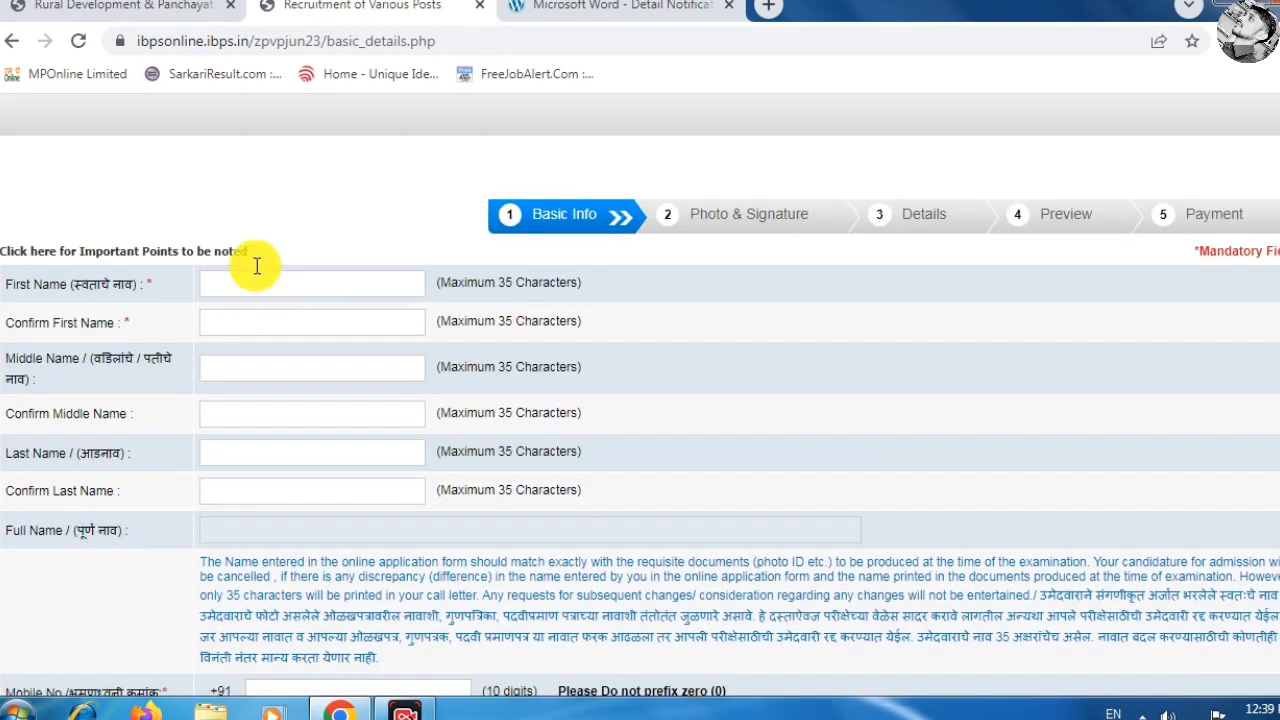
left_click(343, 281)
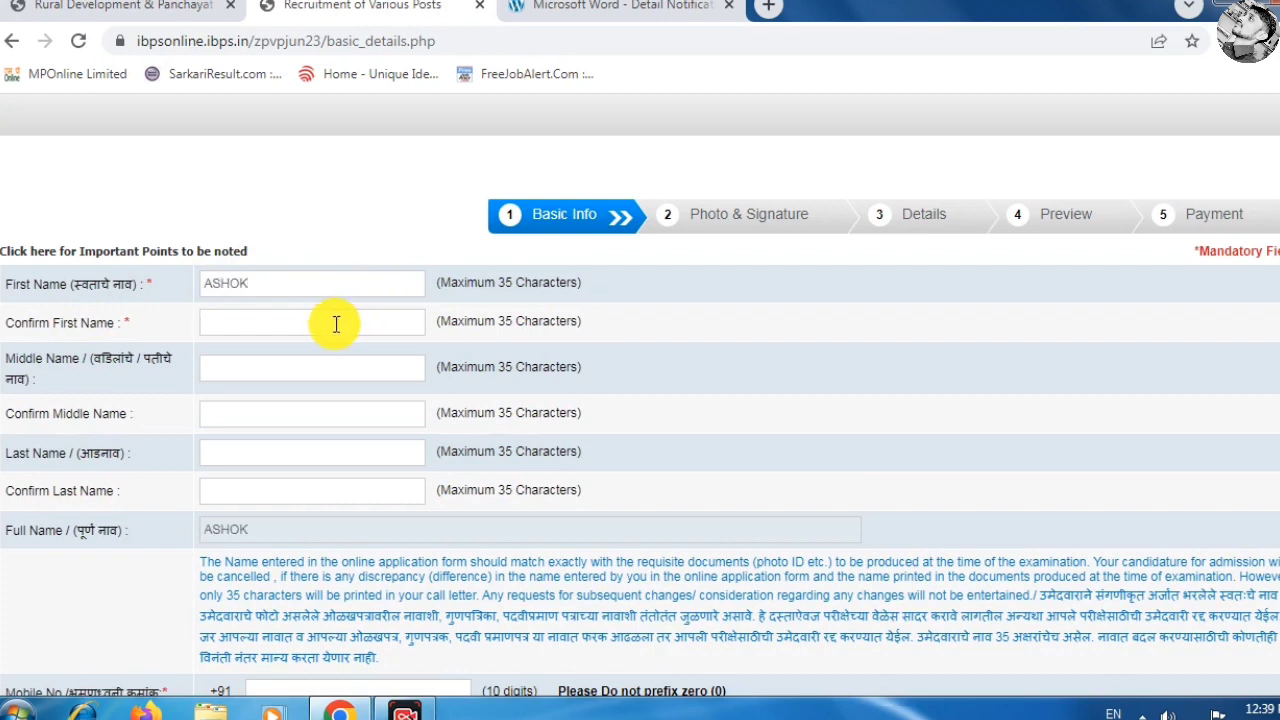
left_click(300, 372)
left_click(290, 453)
type("YADAV")
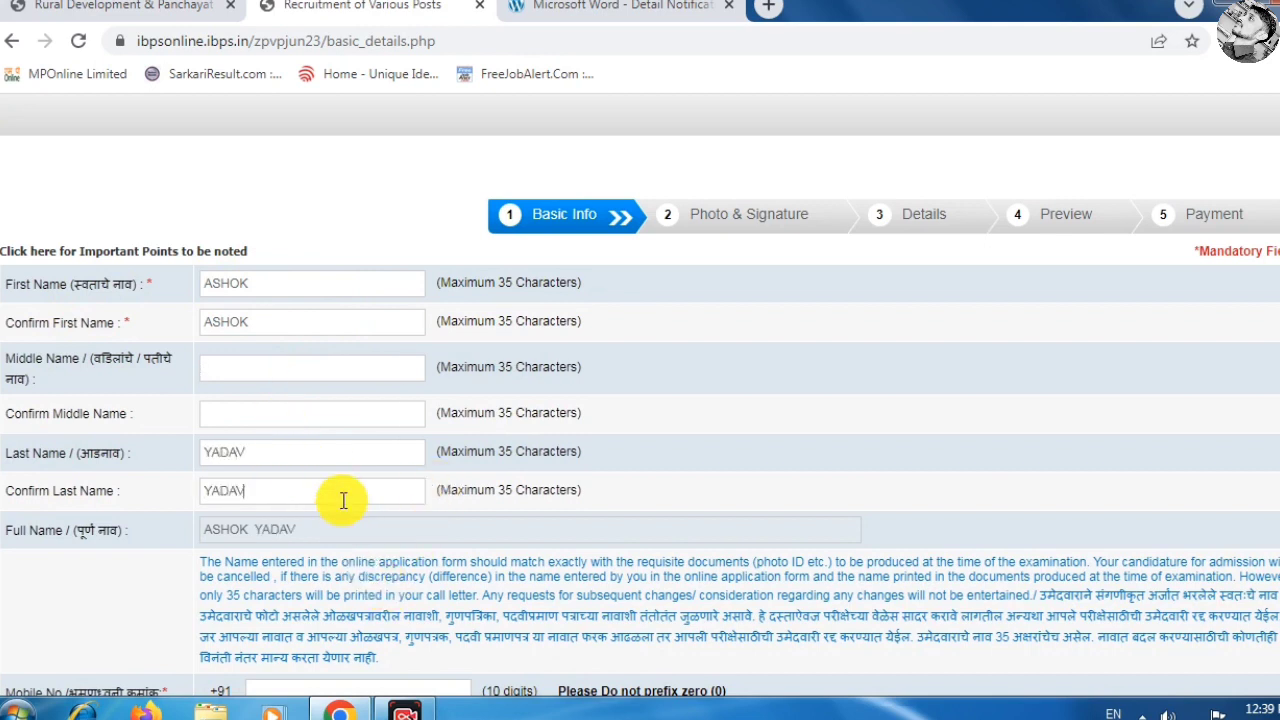
Fill in the mobile number, its confirmation, and the alternative number fields.
scroll(335, 463, "down", 2)
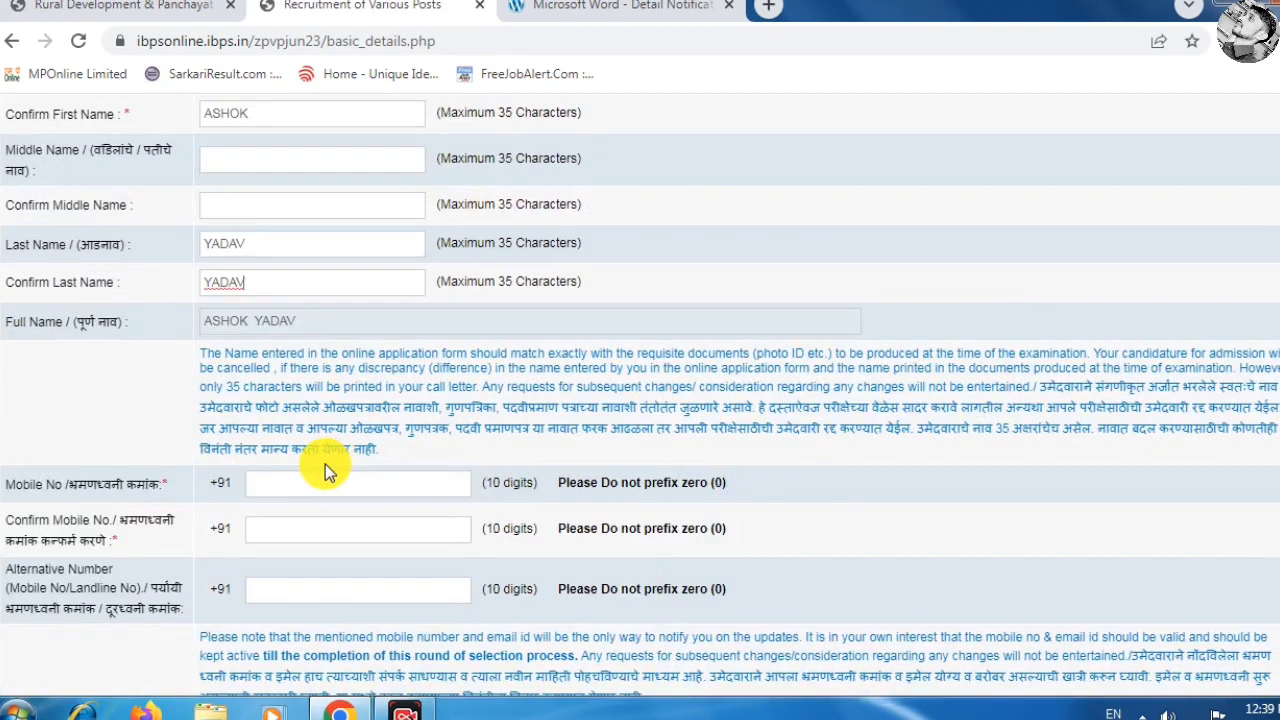
scroll(160, 425, "down", 1)
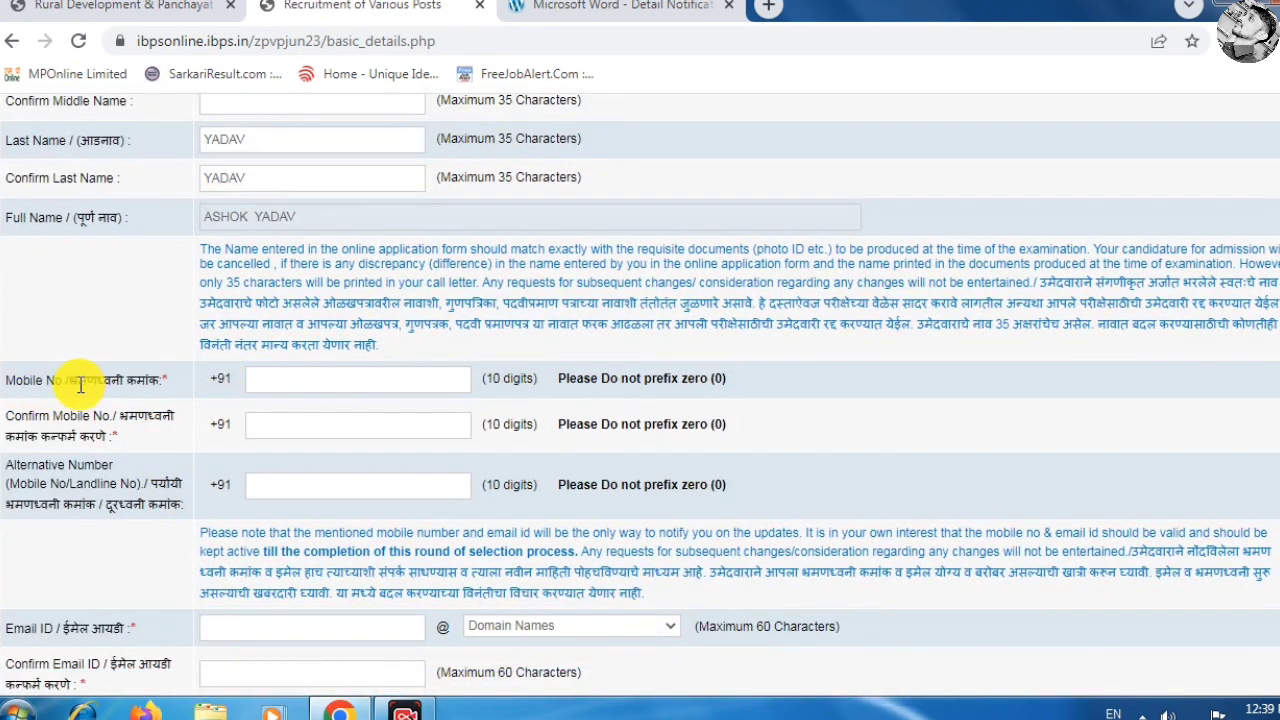
left_click(290, 384)
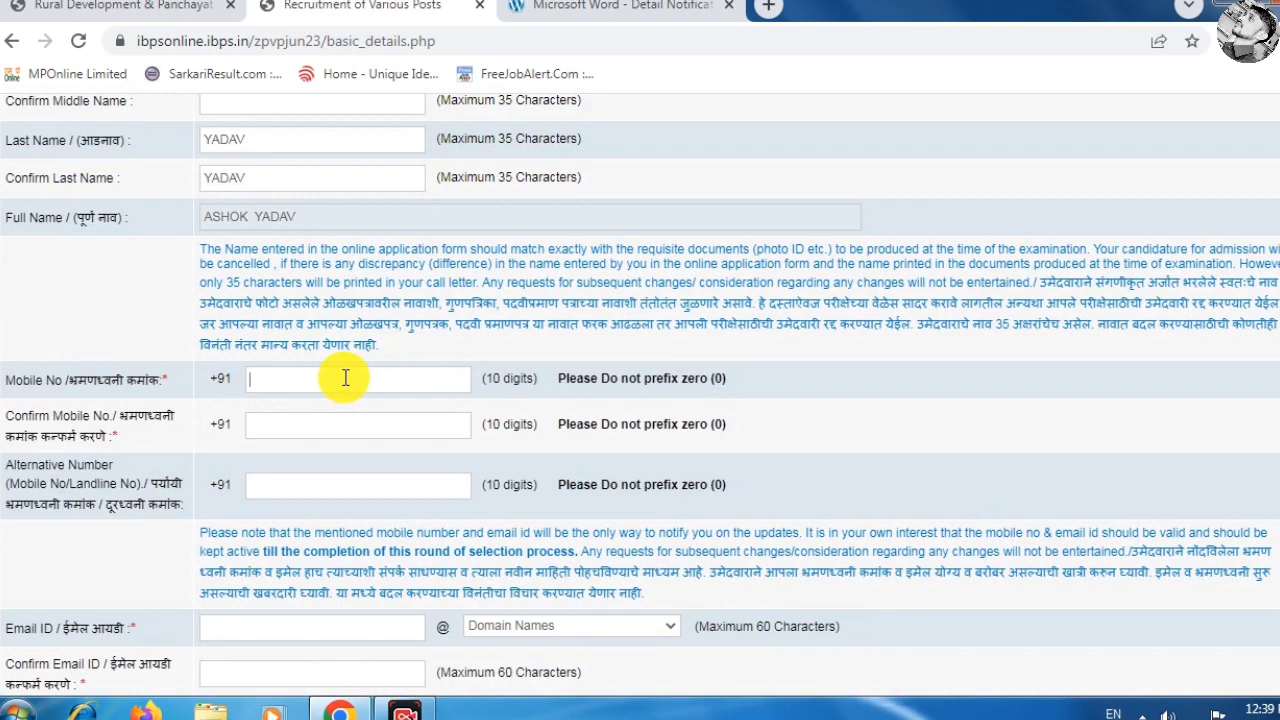
left_click(355, 432)
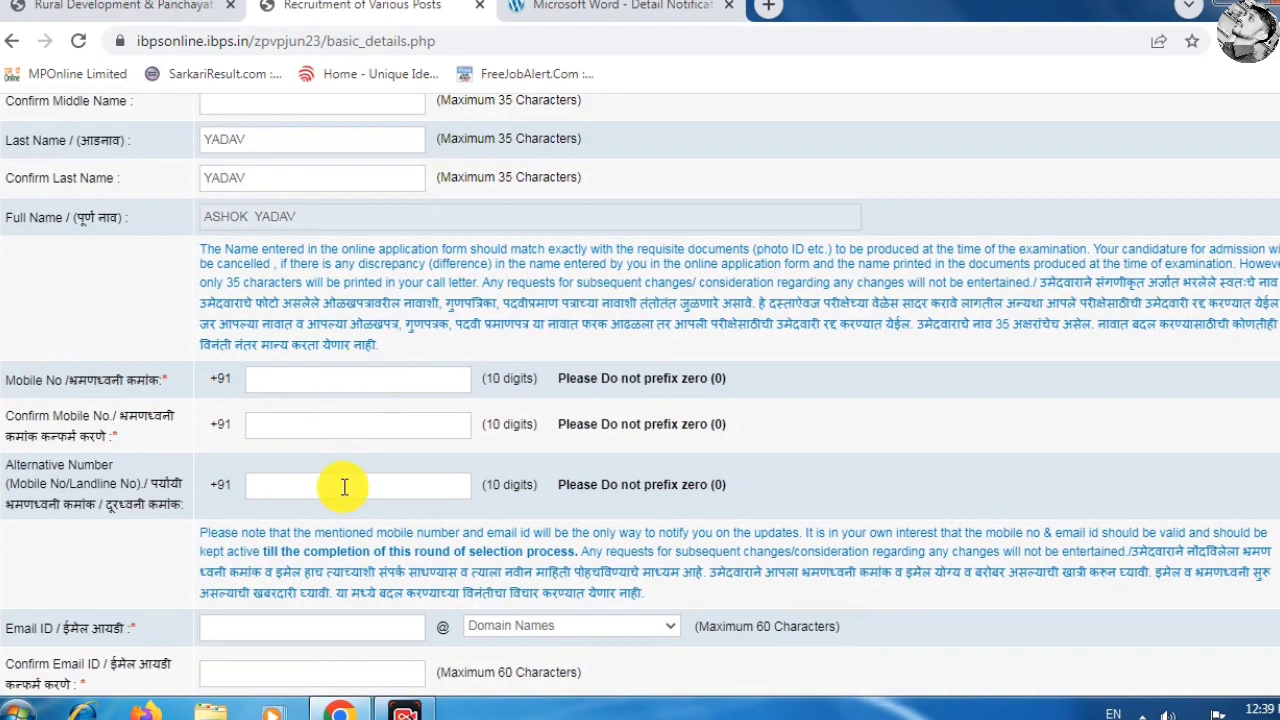
scroll(345, 488, "down", 1)
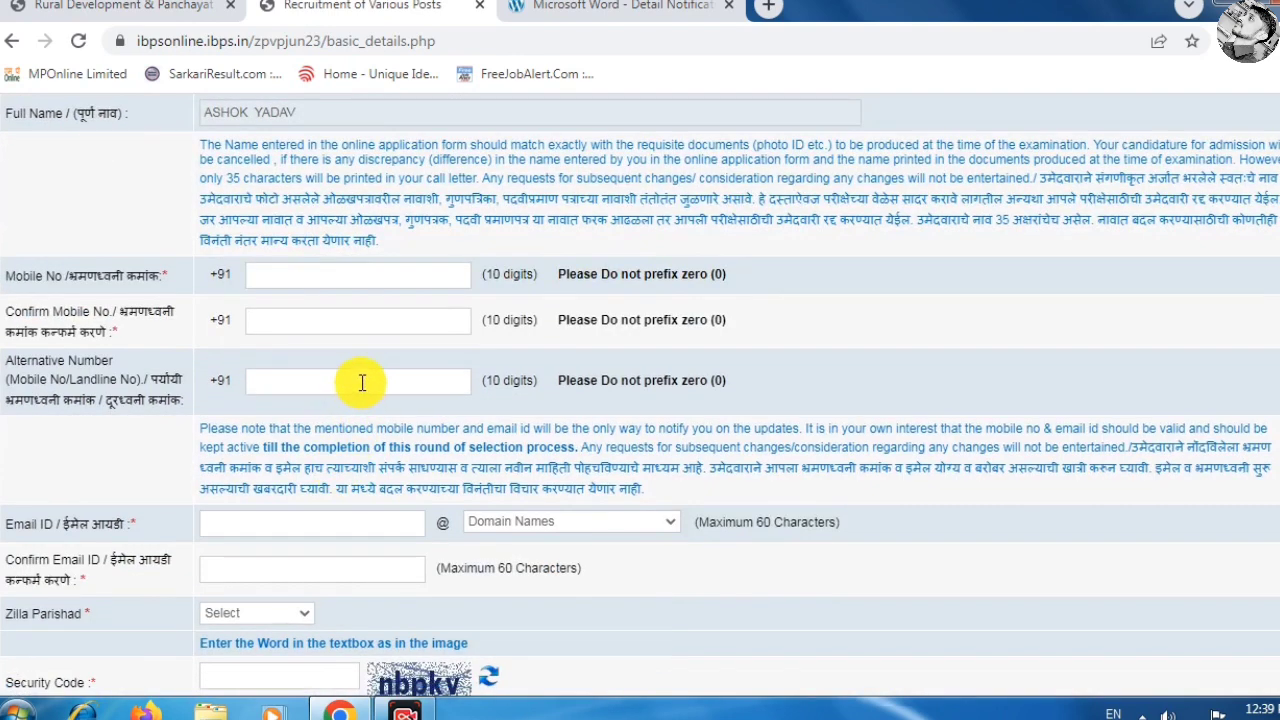
left_click(362, 383)
scroll(316, 484, "down", 2)
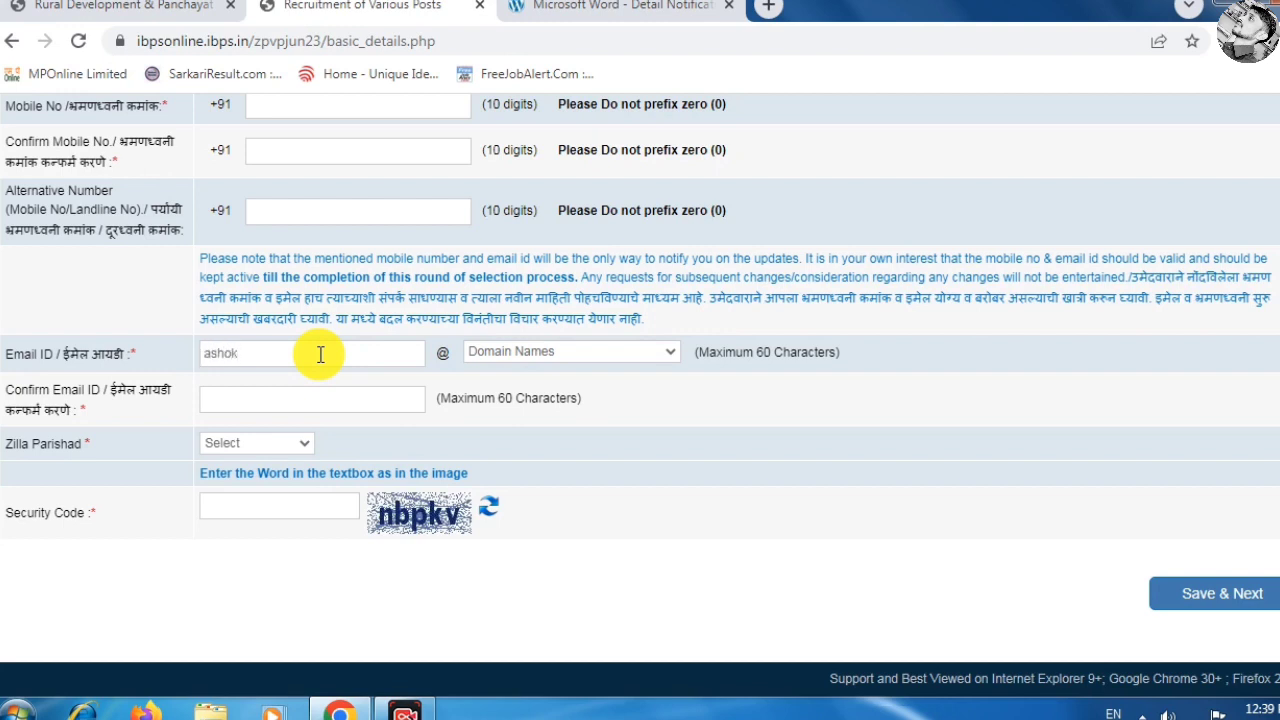
Choose gmail.com as the e-mail domain and enter the full e-mail ID as confirmation.
left_click(543, 352)
left_click(530, 407)
left_click(377, 397)
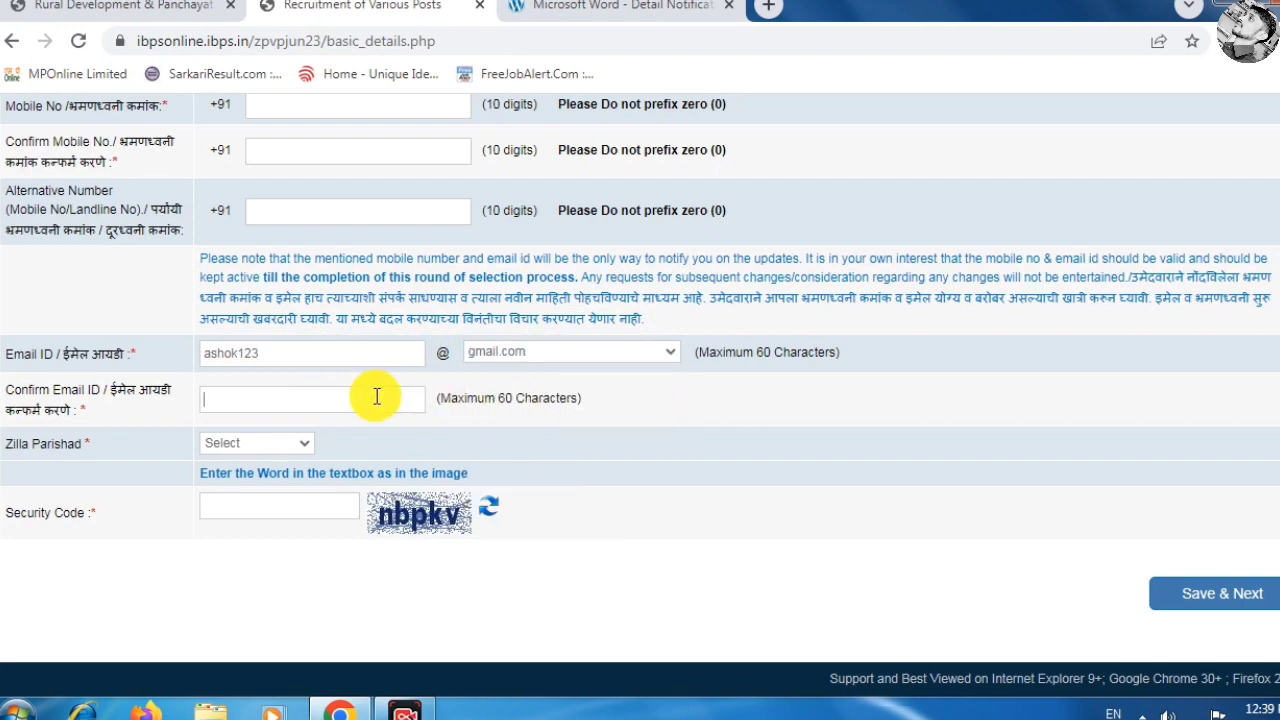
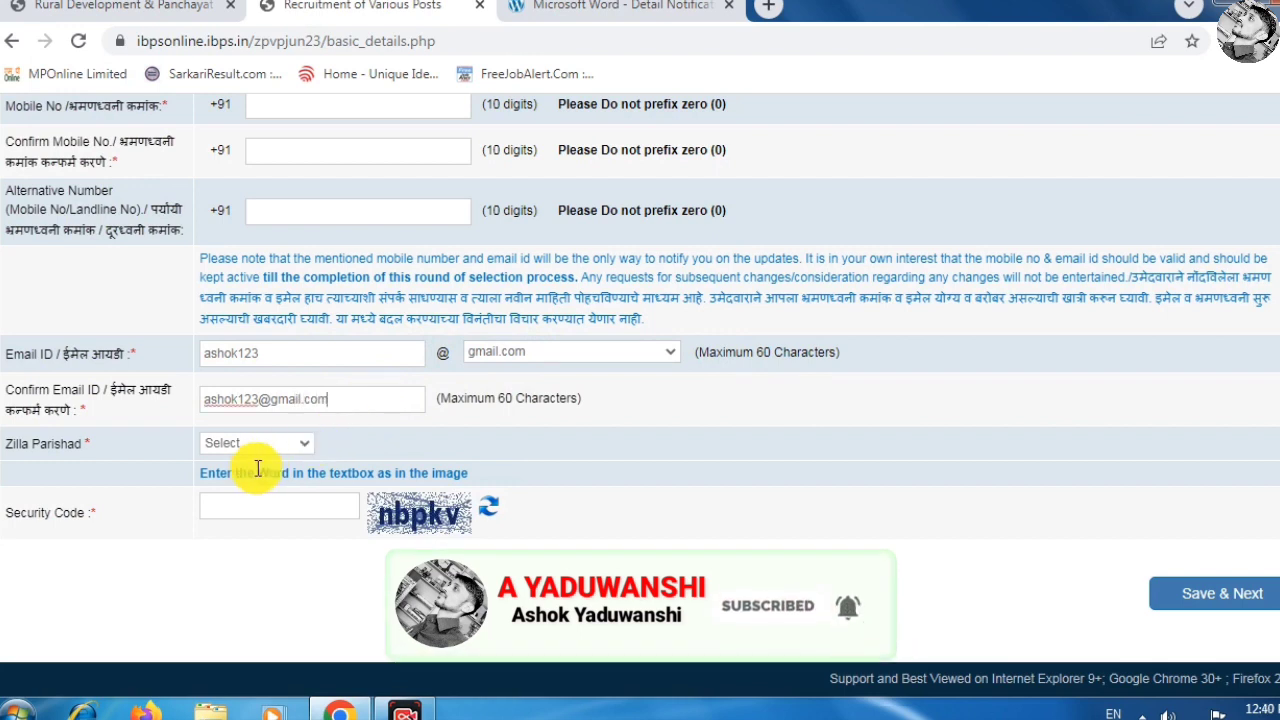
Select PUNE as the Zilla Parishad, fill in the security code, and save the basic details.
left_click(275, 449)
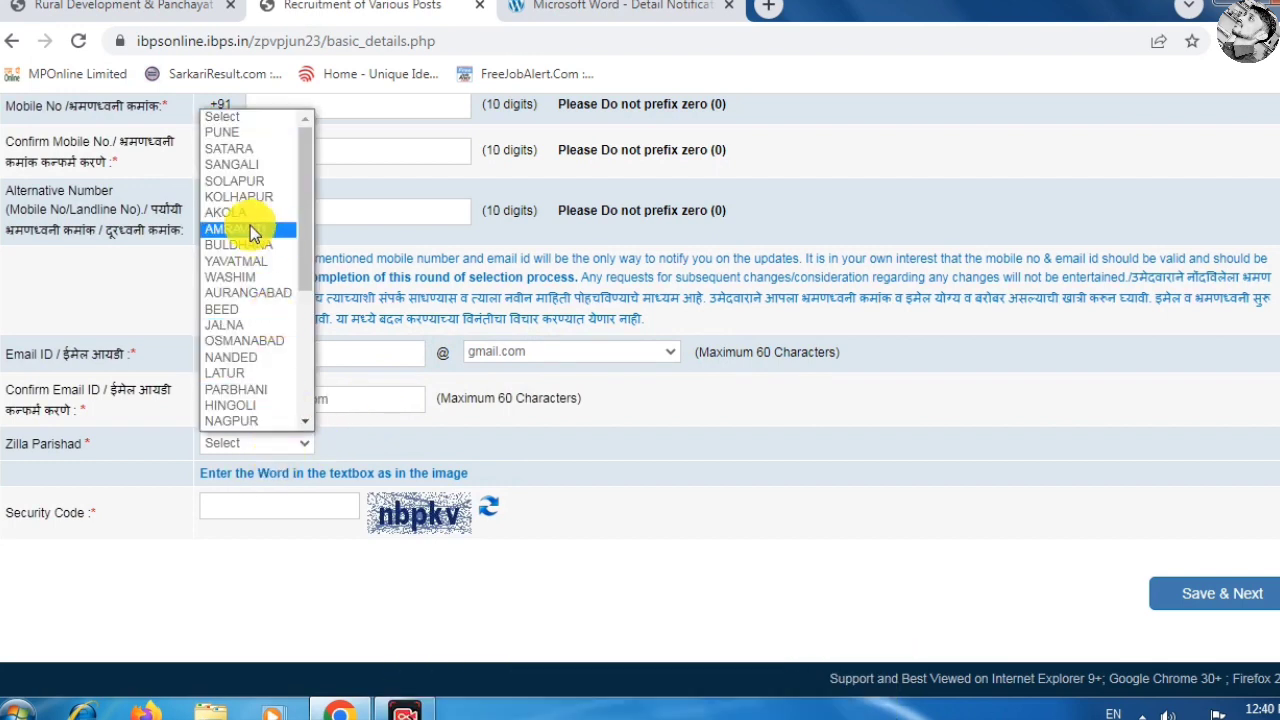
scroll(250, 200, "down", 5)
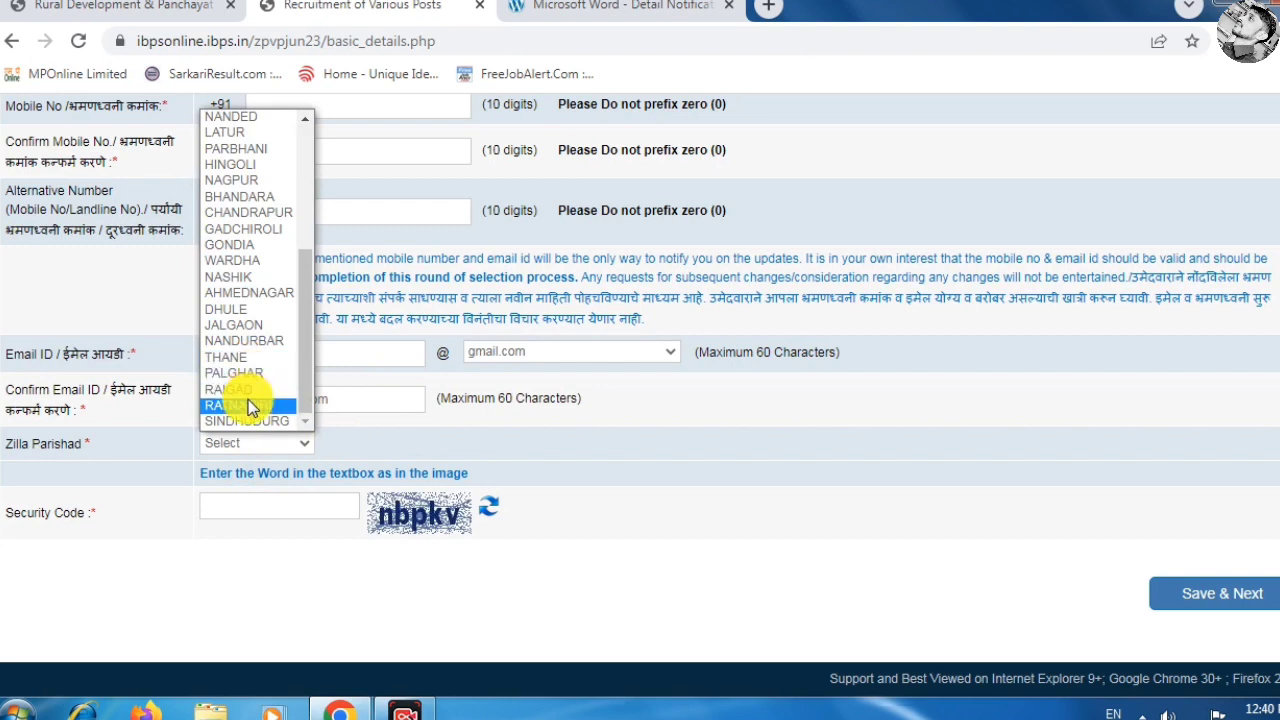
scroll(248, 399, "up", 5)
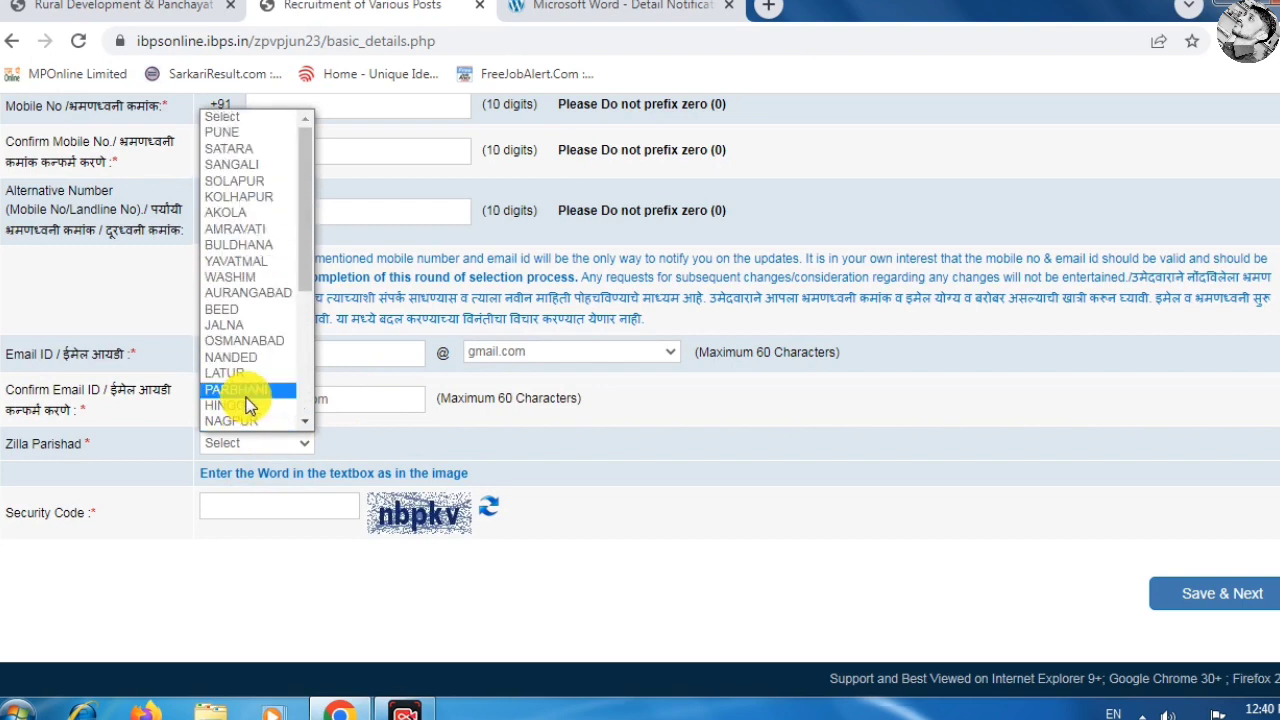
left_click(259, 131)
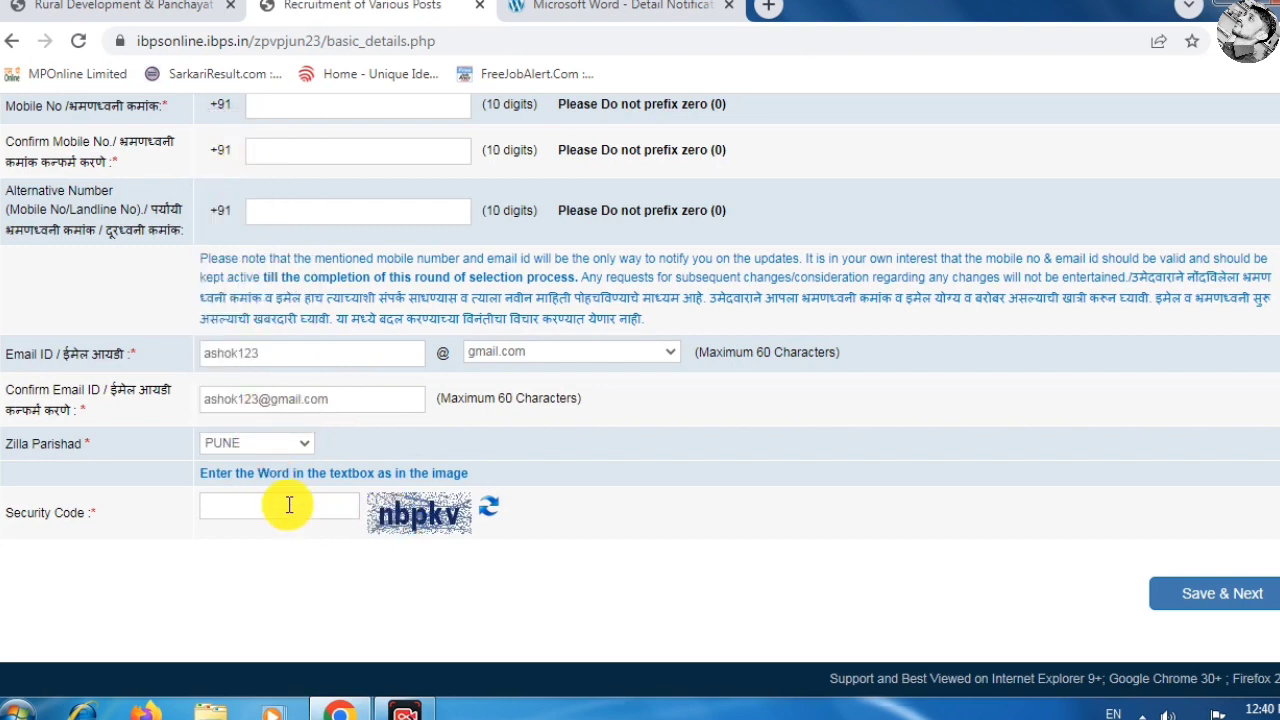
left_click(289, 505)
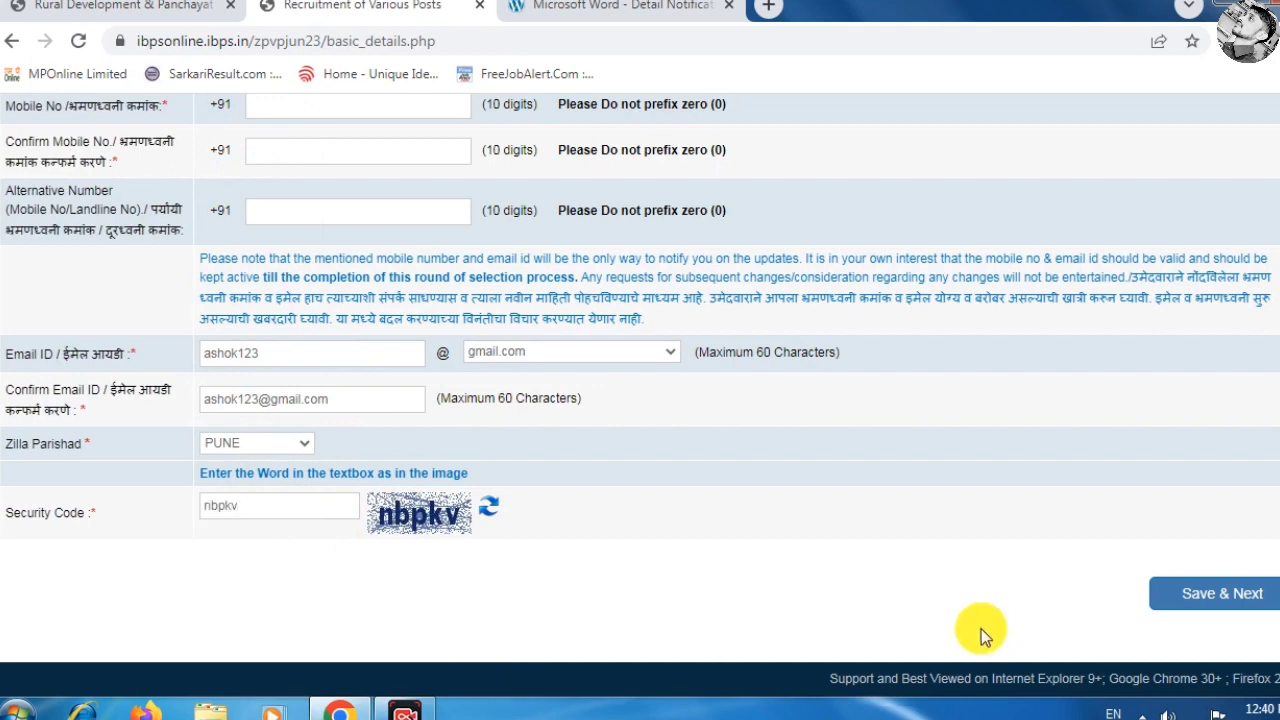
left_click(1223, 596)
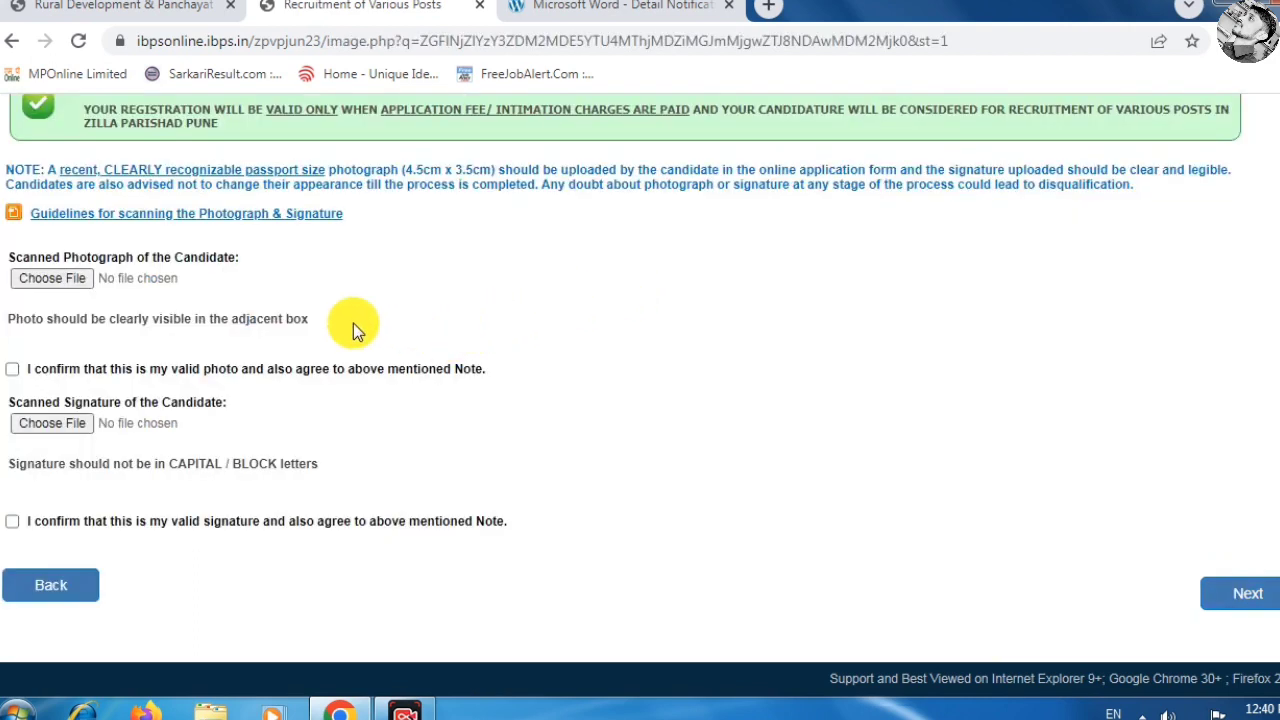
Tick the photograph and signature declarations and continue to the Details step.
left_click_drag(118, 257, 251, 258)
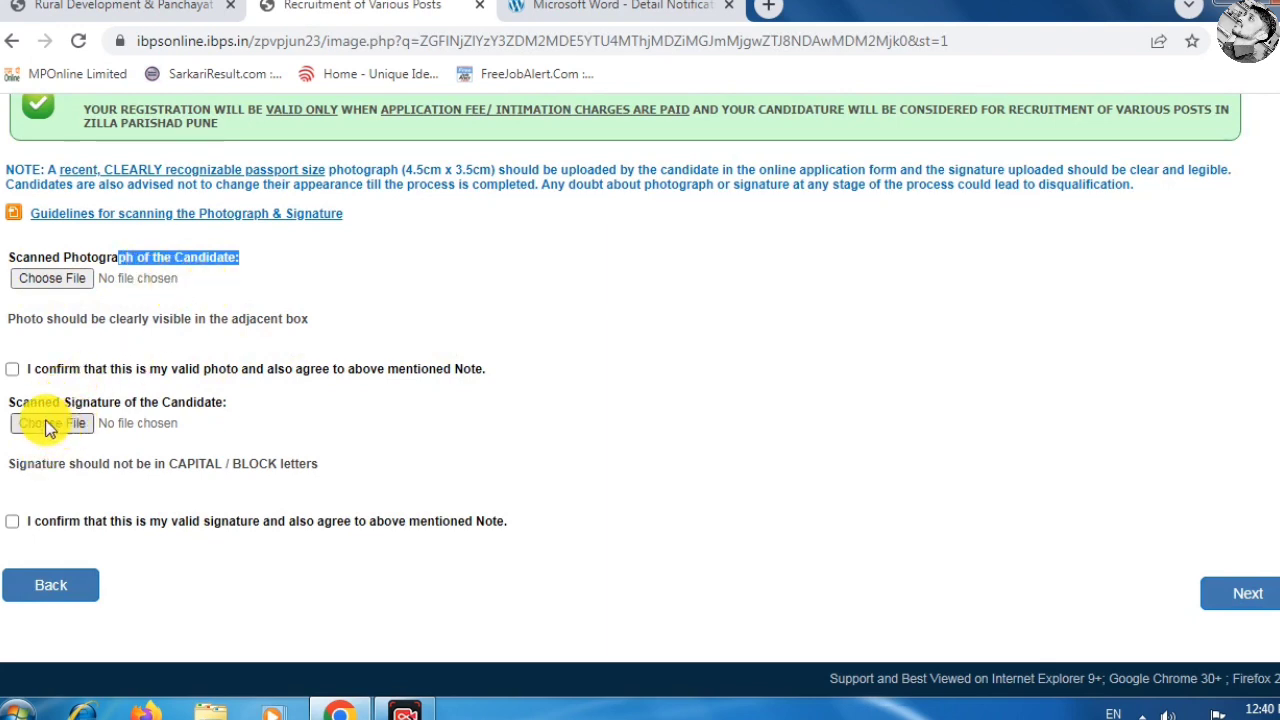
left_click_drag(8, 406, 229, 400)
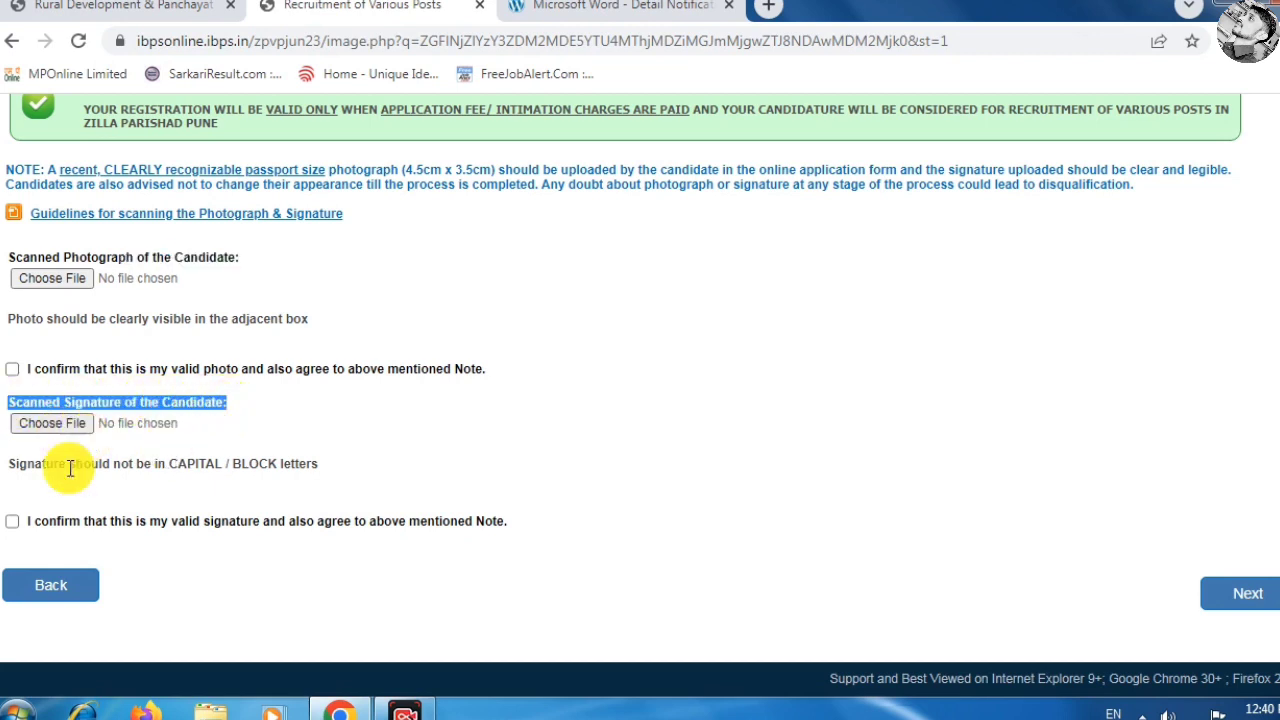
left_click(13, 369)
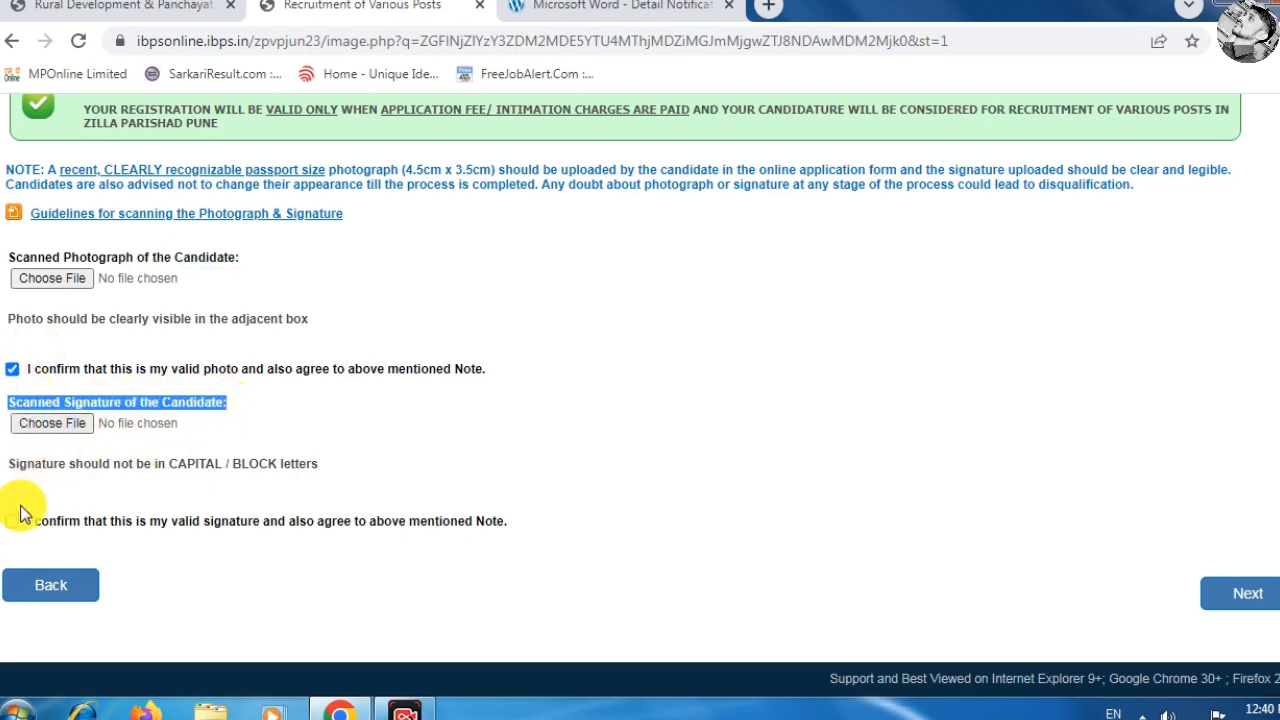
left_click(13, 521)
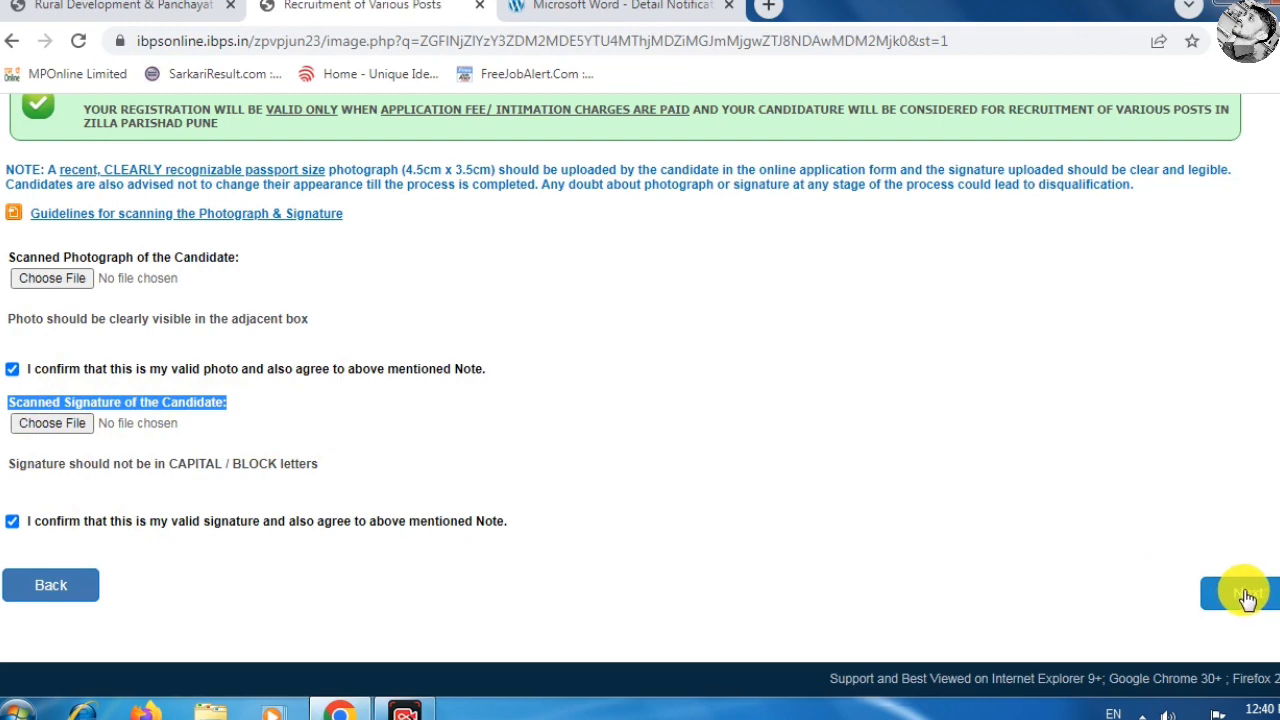
left_click(1246, 598)
scroll(494, 330, "up", 2)
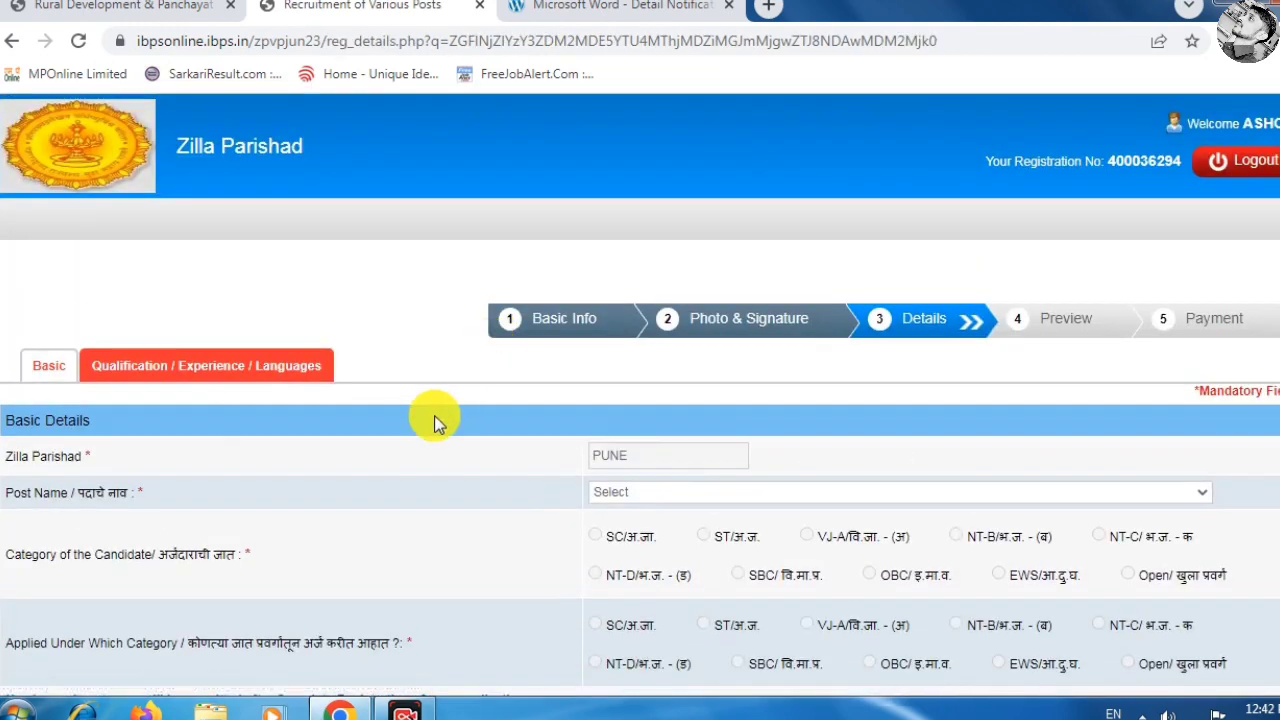
Choose Gramsevak (Contractual) as the Post Name.
scroll(434, 415, "down", 2)
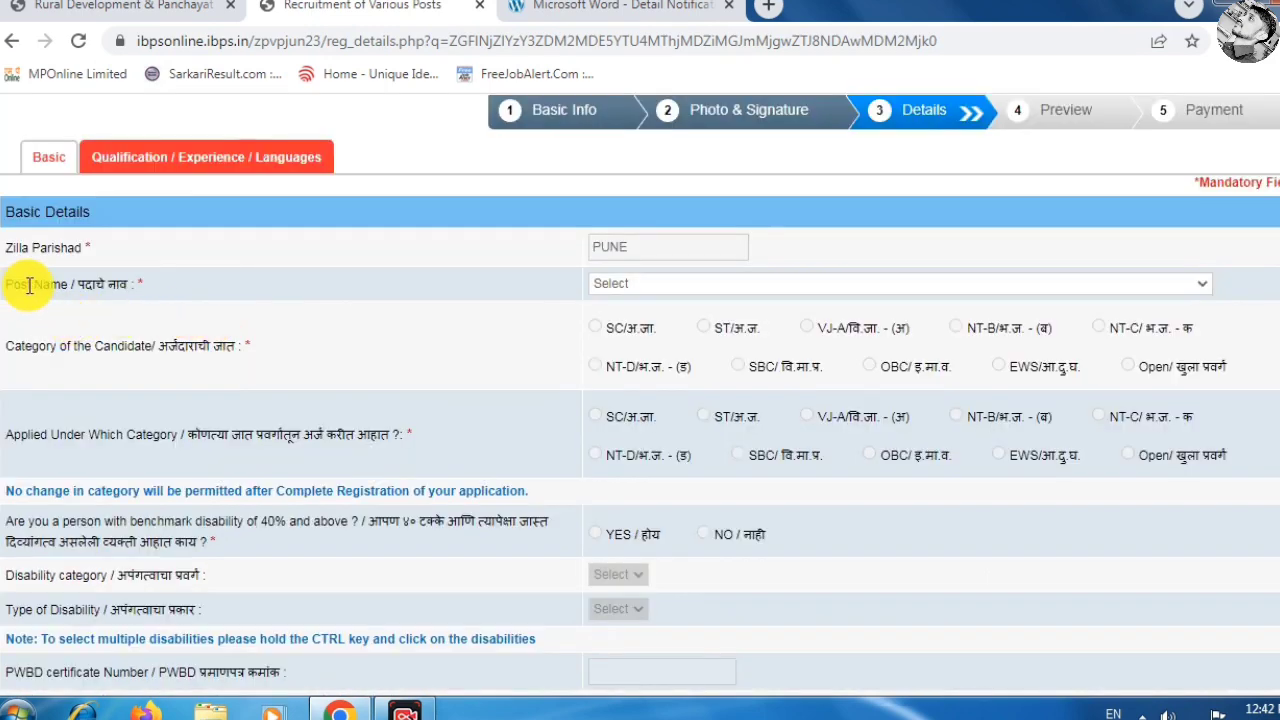
left_click(652, 288)
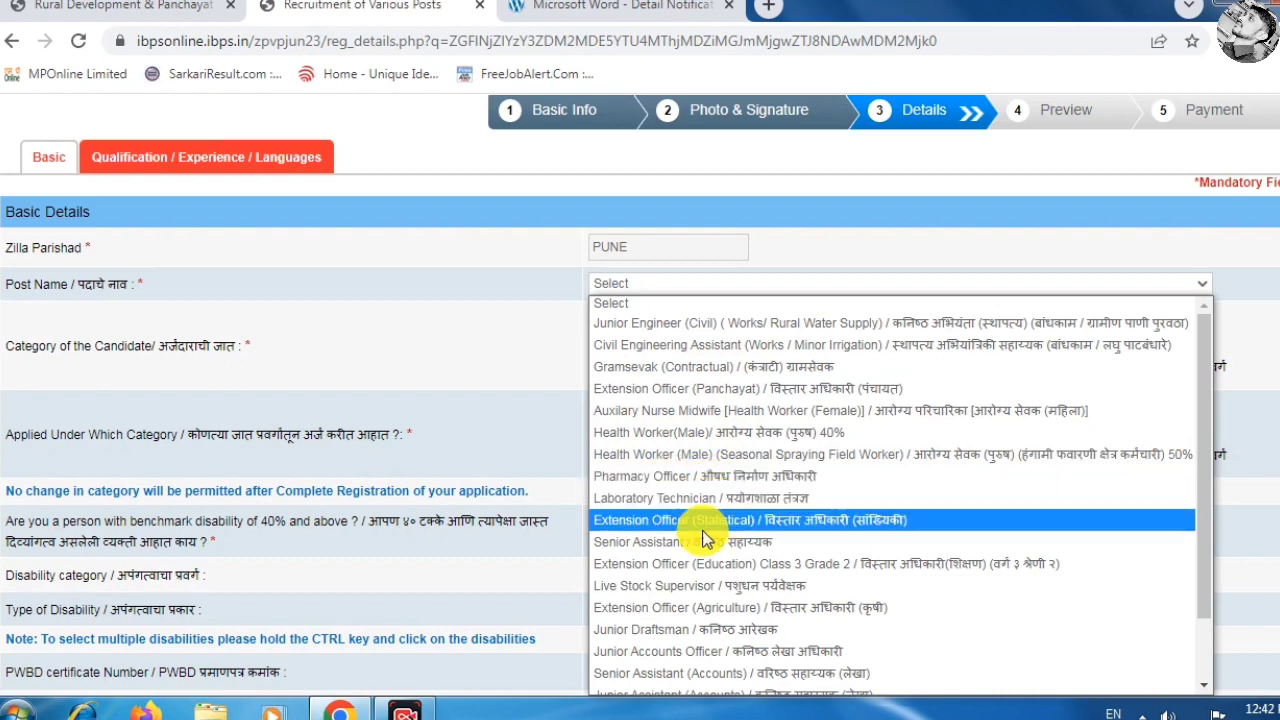
scroll(685, 535, "down", 1)
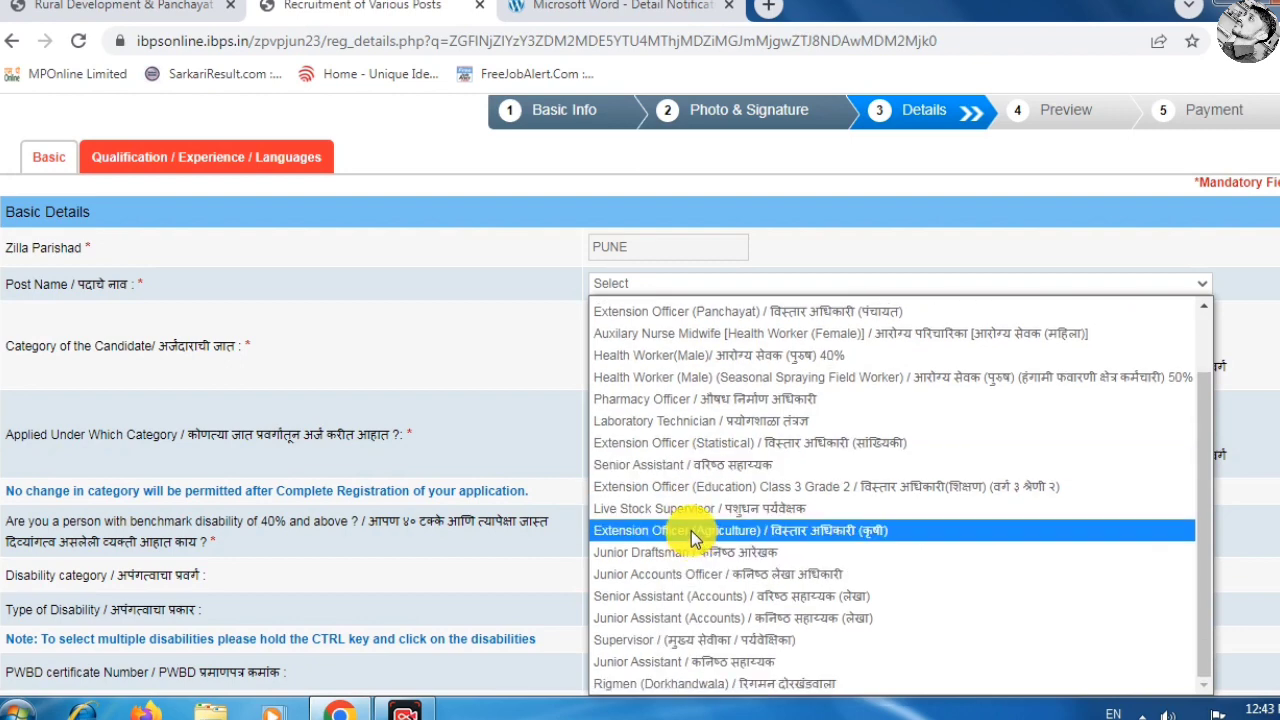
scroll(662, 578, "up", 1)
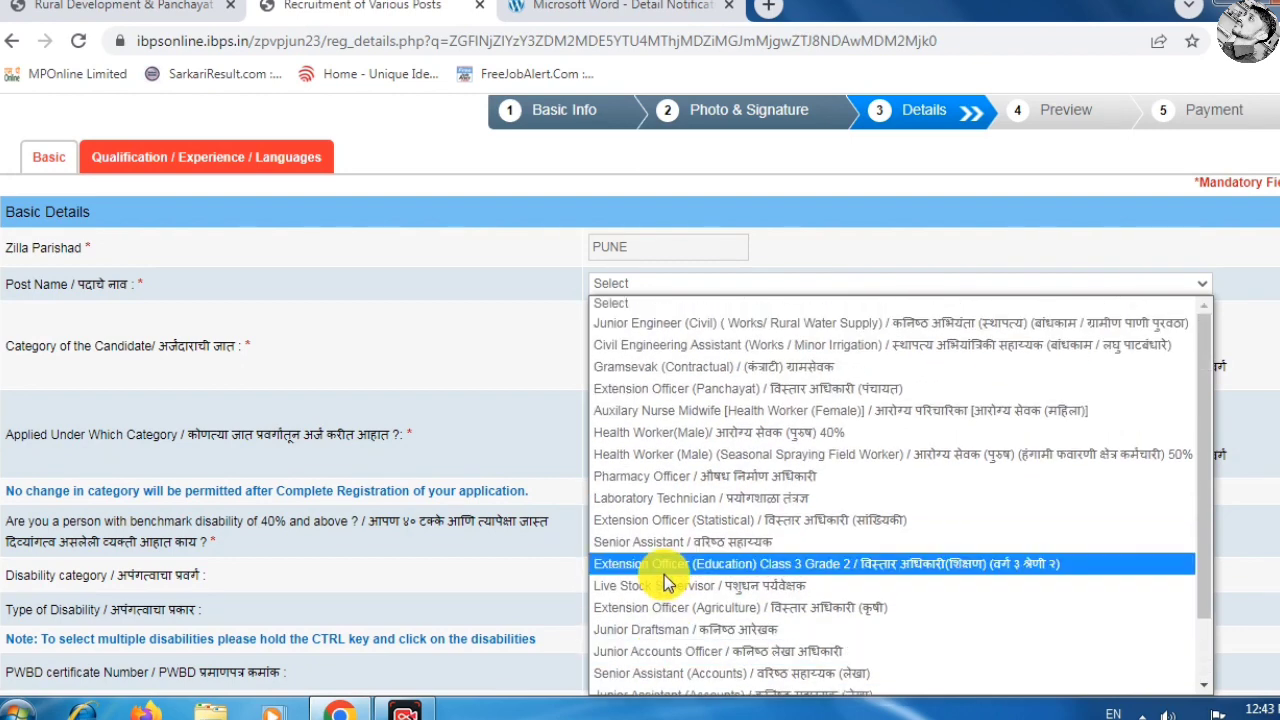
left_click(622, 370)
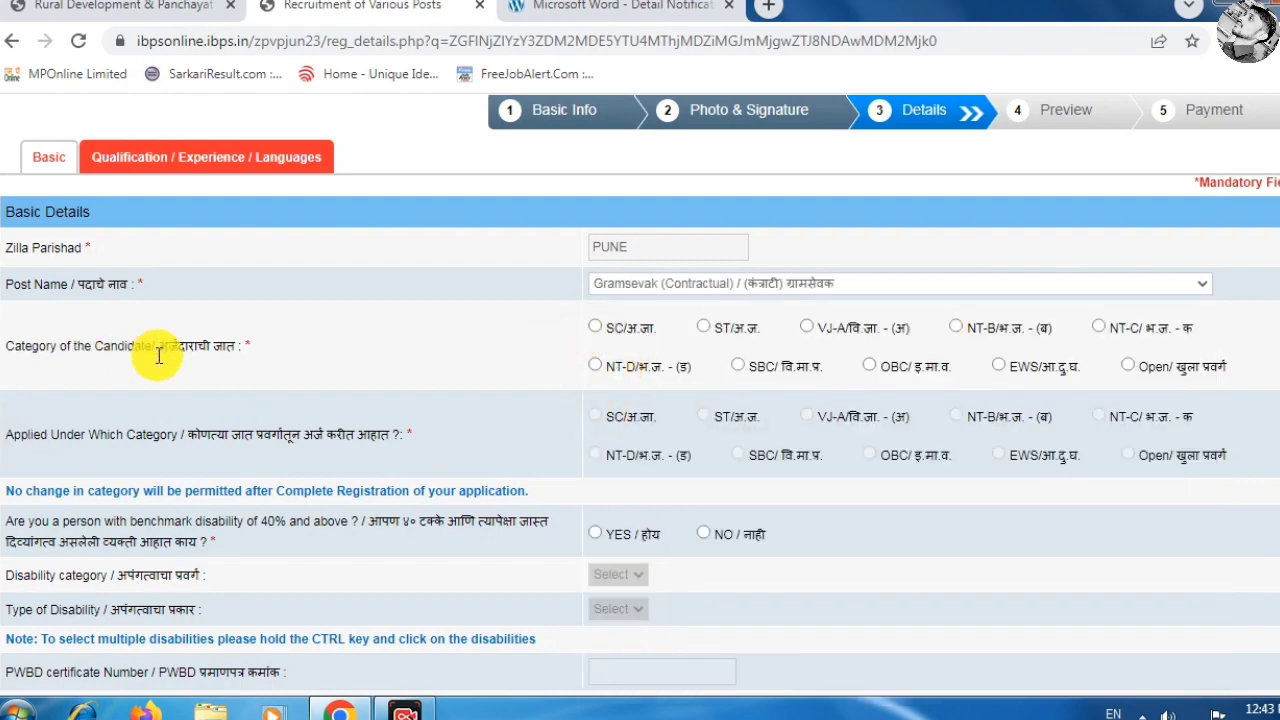
Set category to OBC and answer YES to benchmark disability, checking the disability category list.
left_click(869, 365)
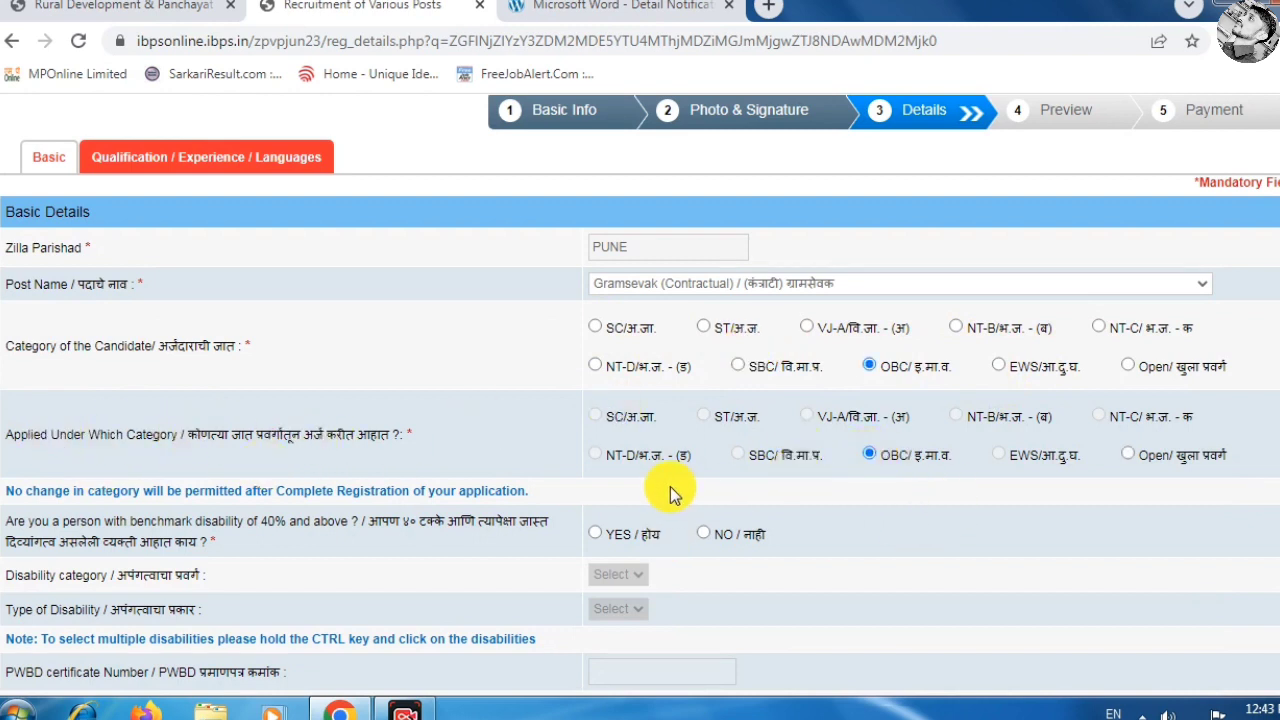
scroll(670, 493, "down", 1)
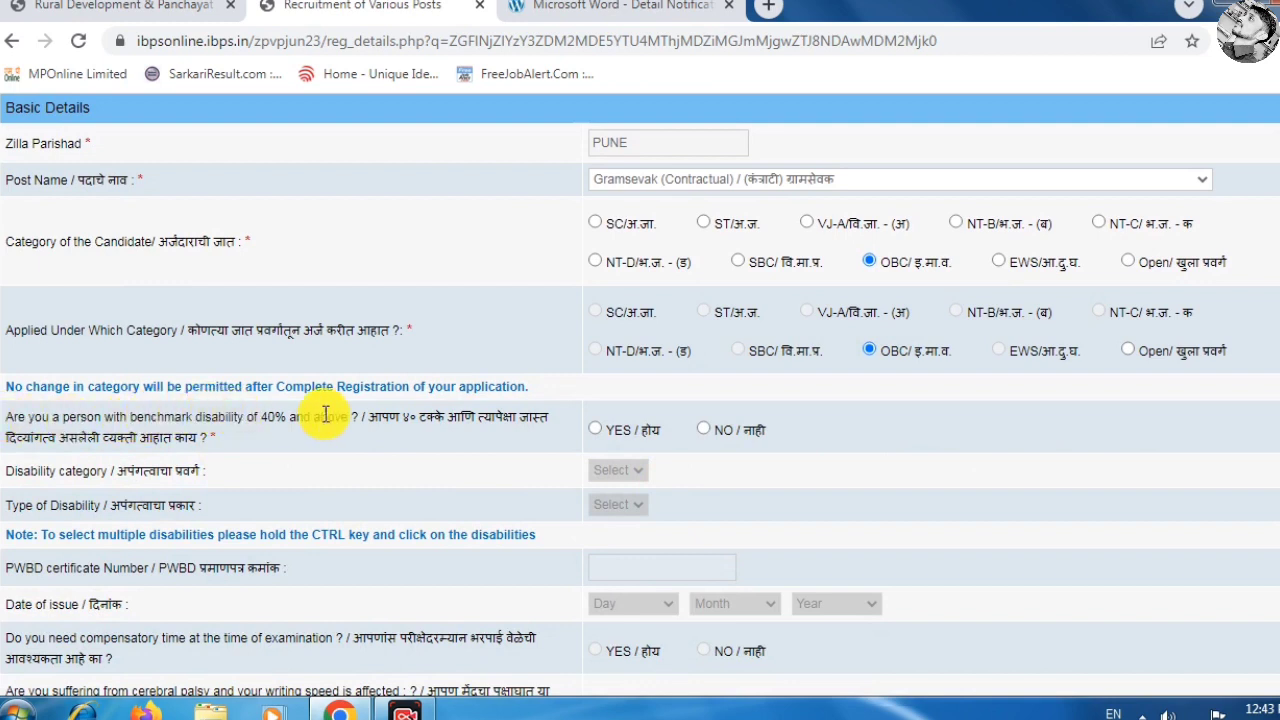
left_click(596, 429)
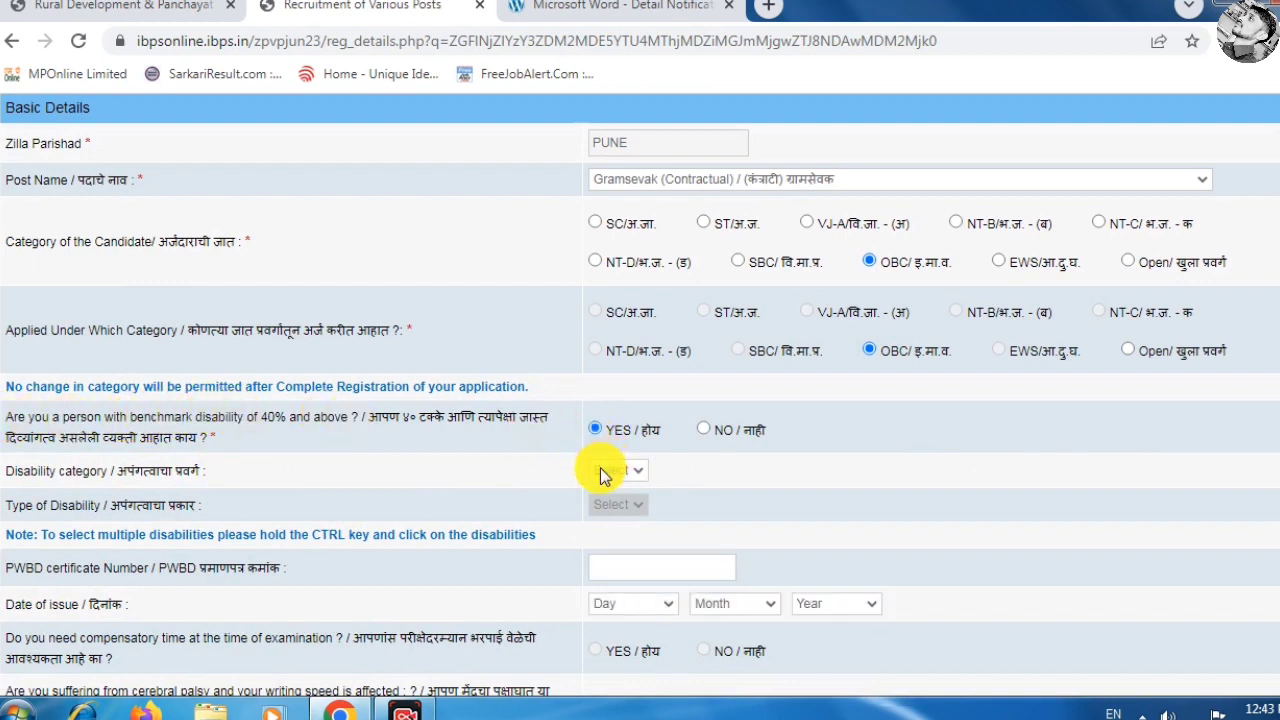
left_click(614, 472)
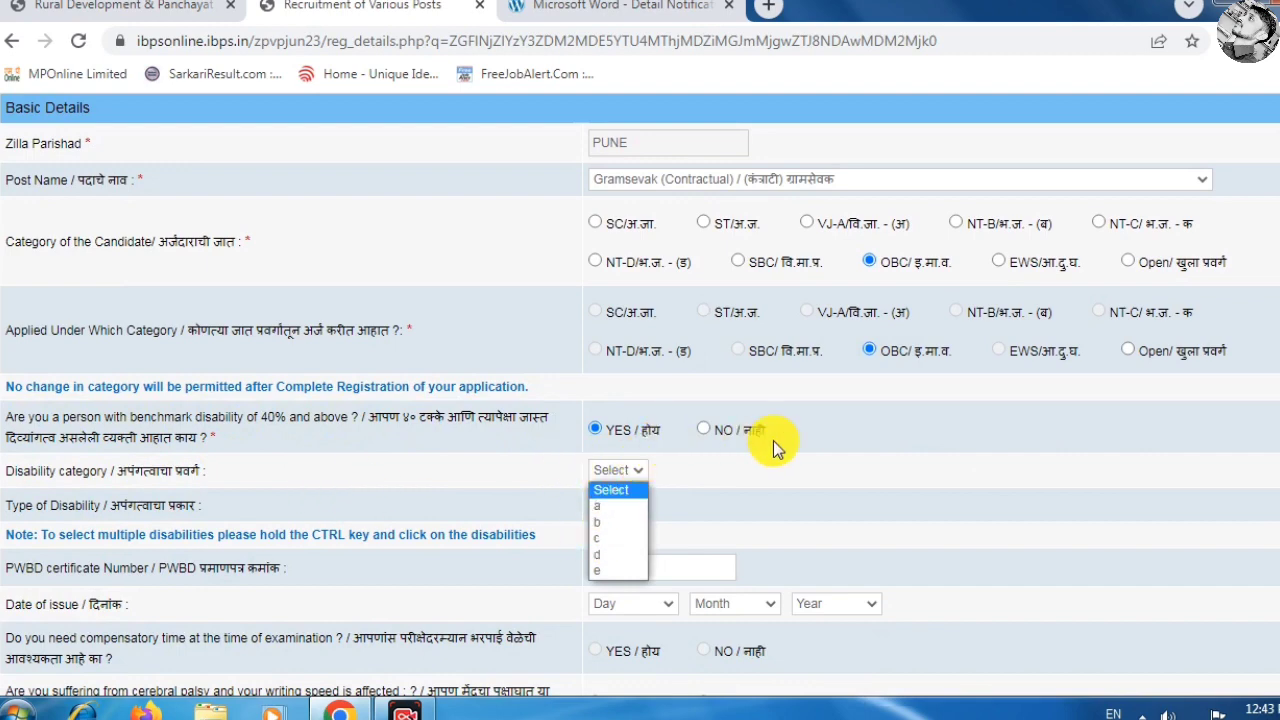
left_click(706, 431)
Answer NO to disability, Zilla Parishad and state government employee, then handle the Non-Creamy Layer alert.
left_click(706, 431)
scroll(715, 437, "down", 3)
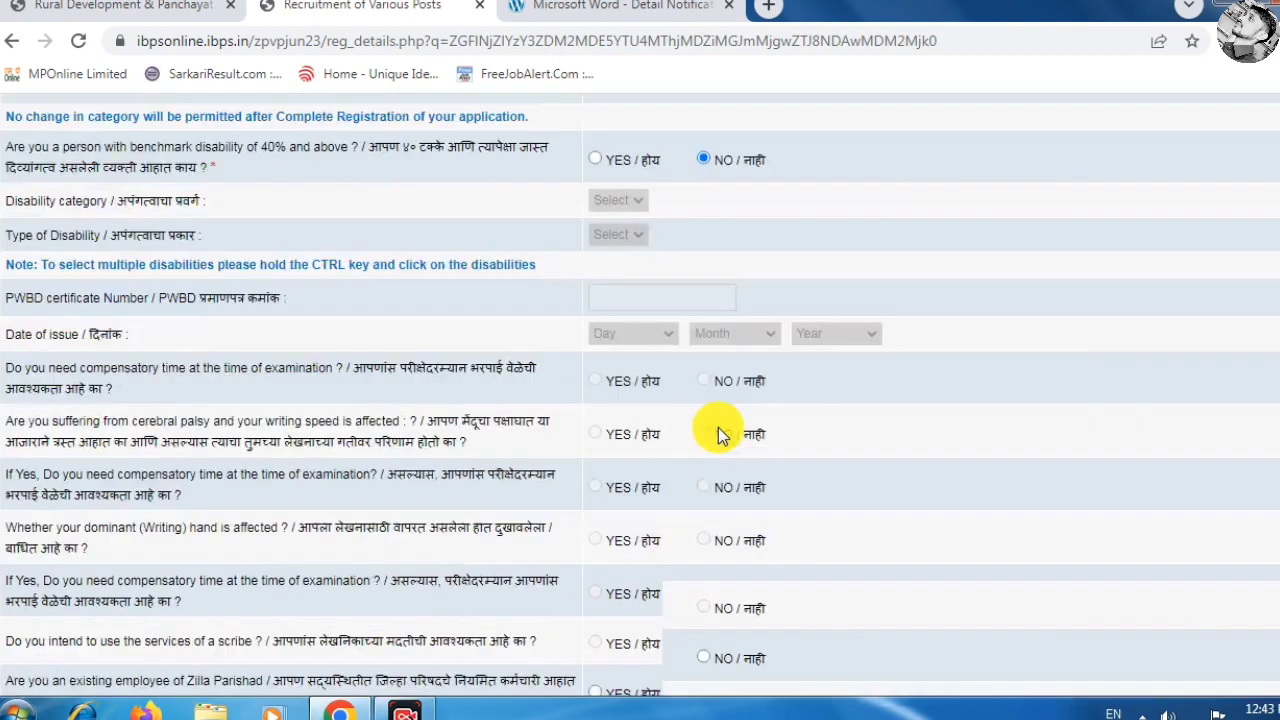
scroll(705, 470, "down", 2)
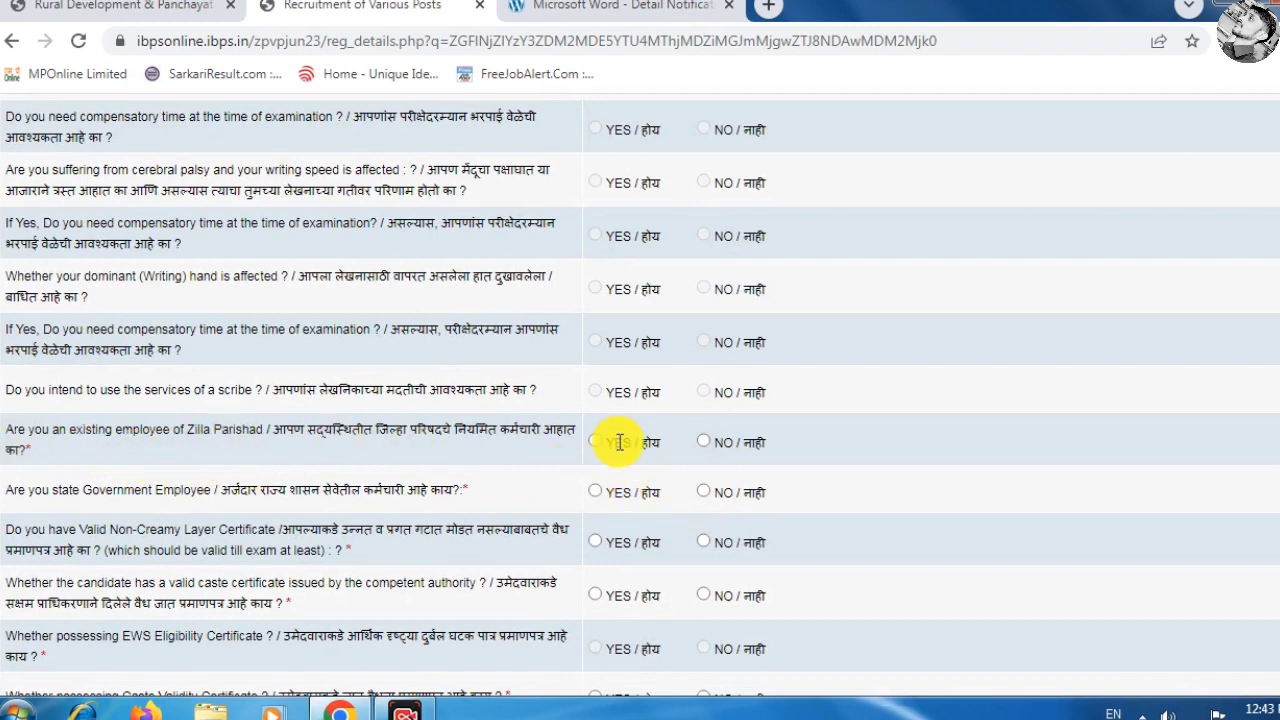
left_click(704, 442)
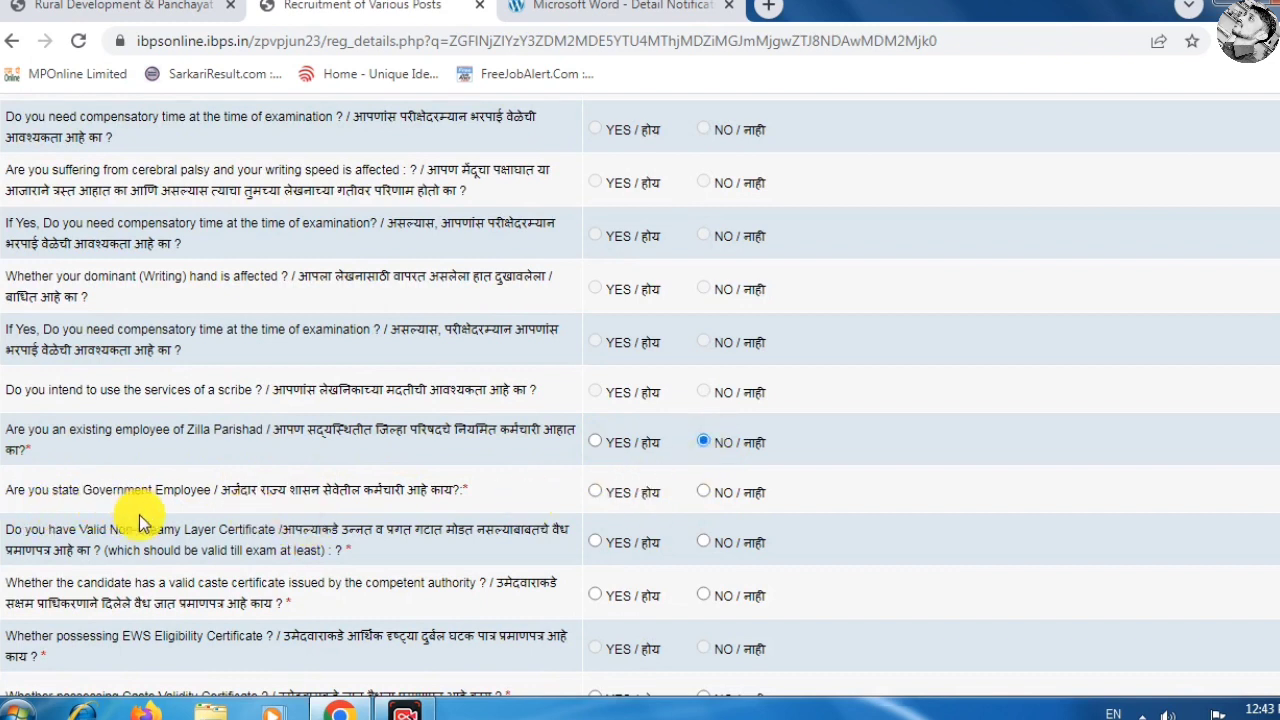
left_click(704, 491)
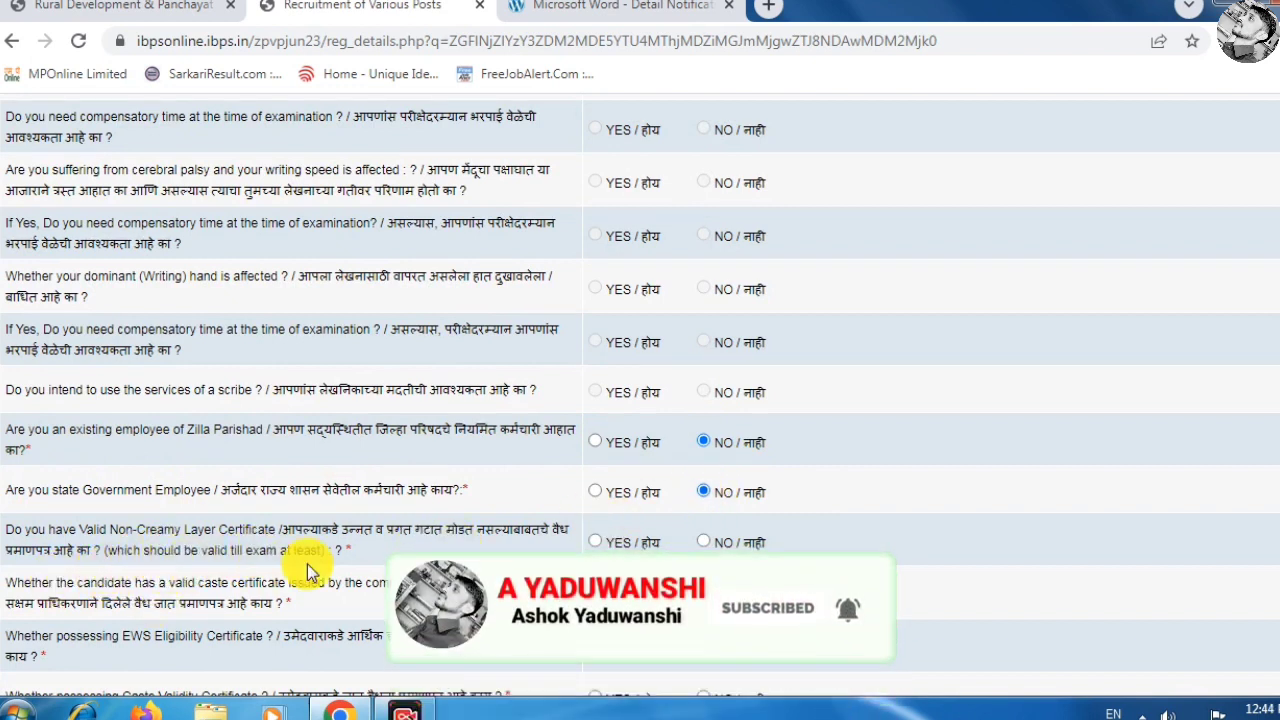
left_click(704, 542)
left_click(832, 160)
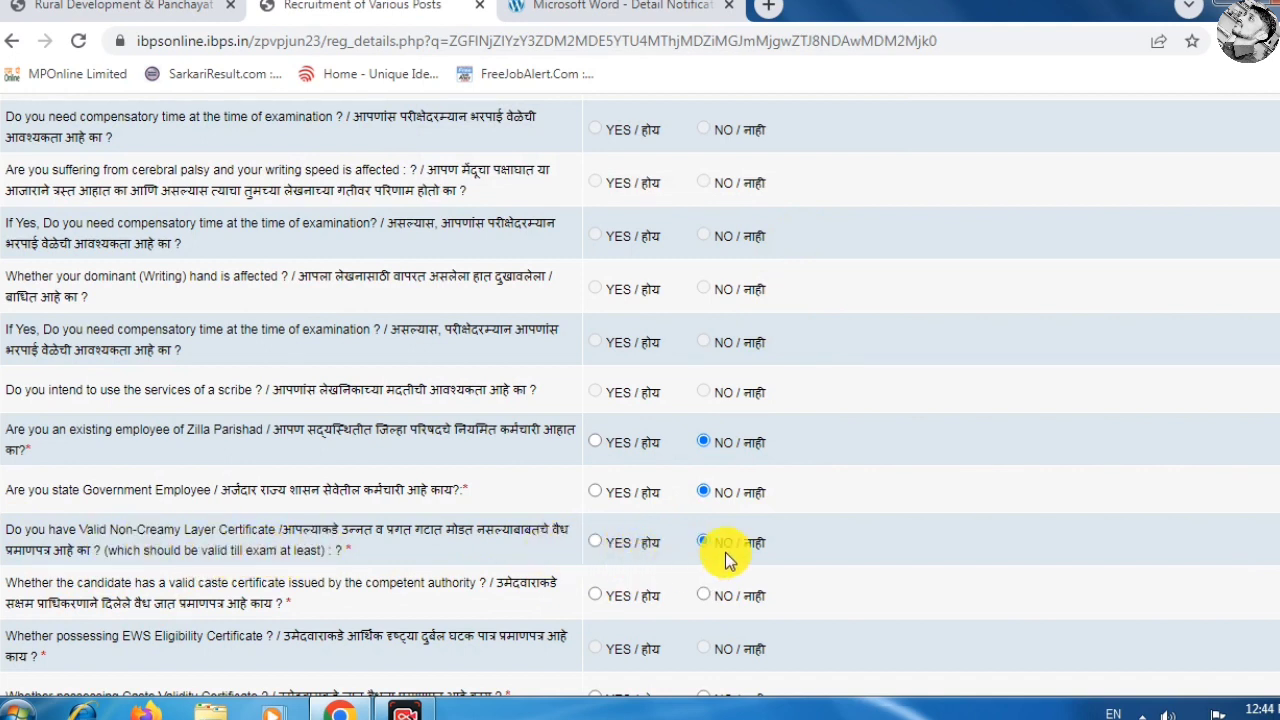
Answer YES to holding a caste certificate and NO to the Caste Validity Certificate.
scroll(600, 570, "down", 2)
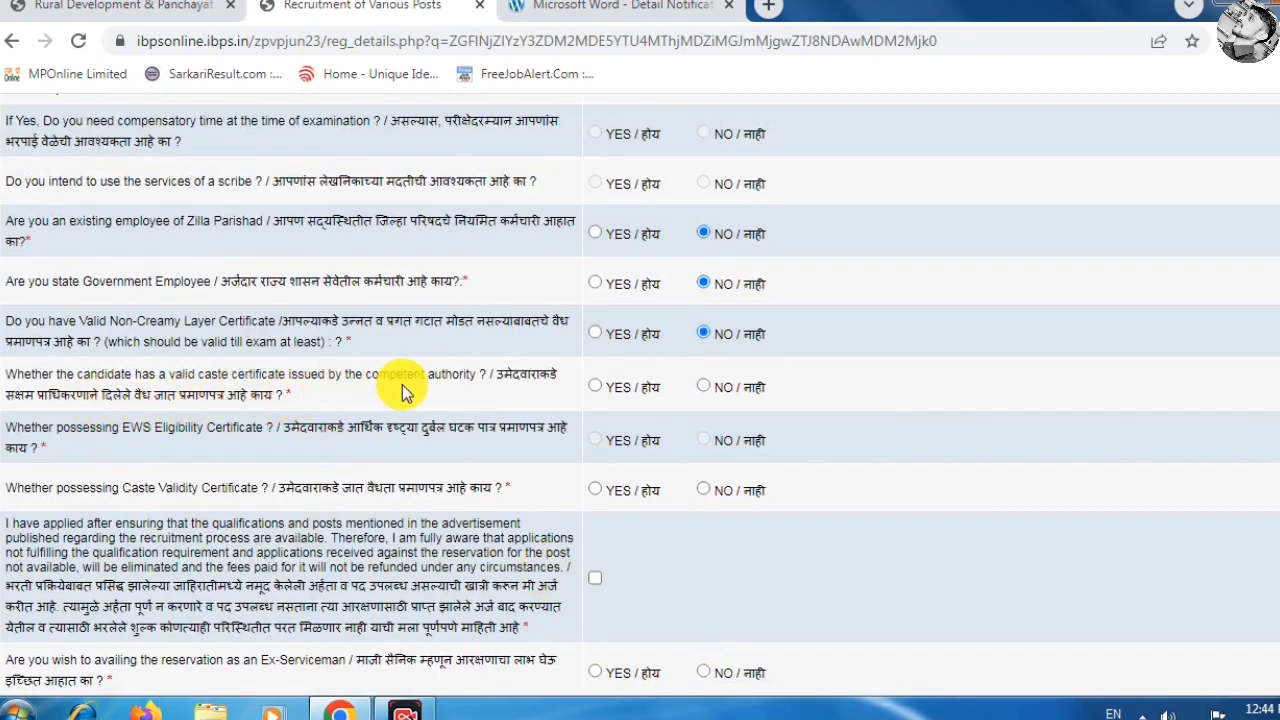
left_click(595, 385)
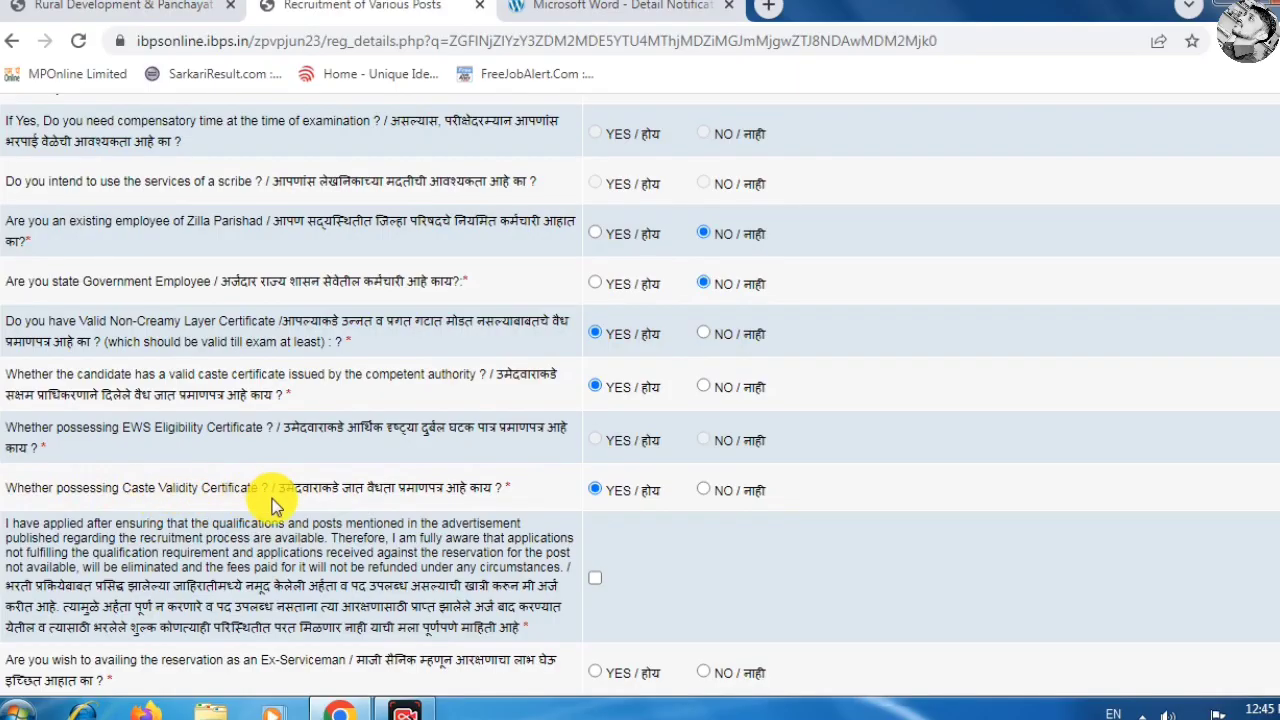
left_click(704, 490)
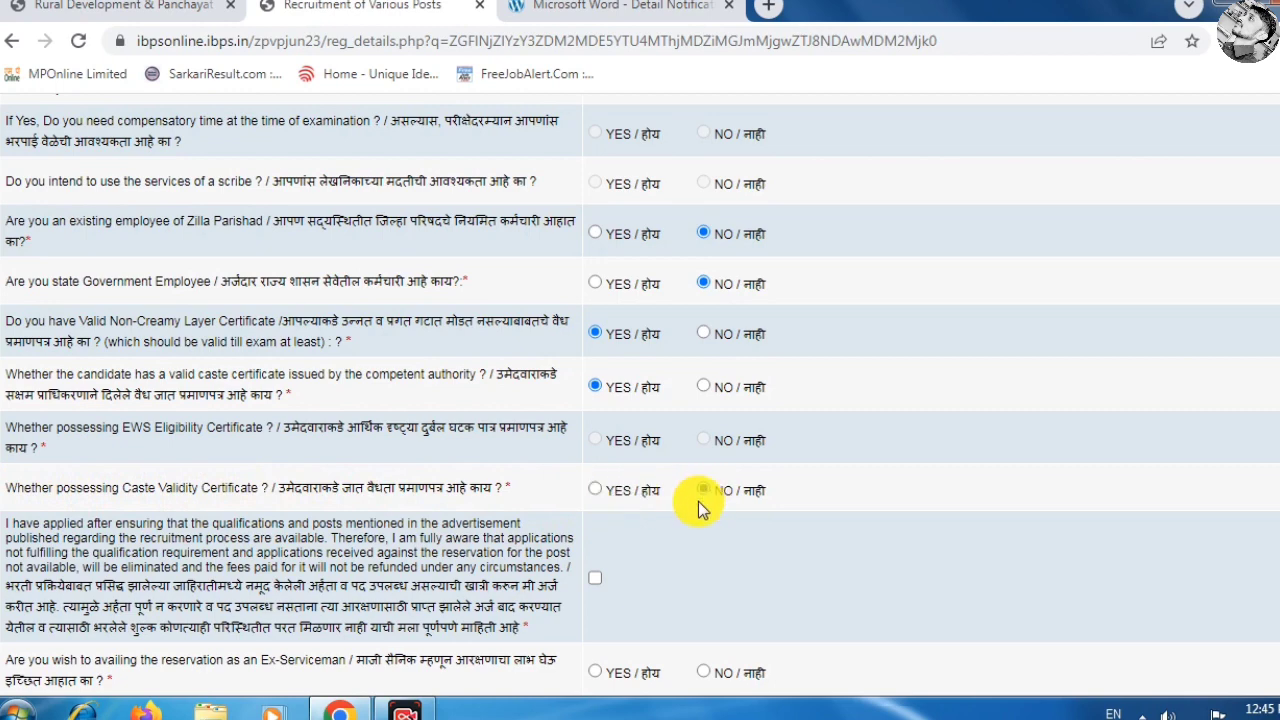
scroll(545, 488, "down", 2)
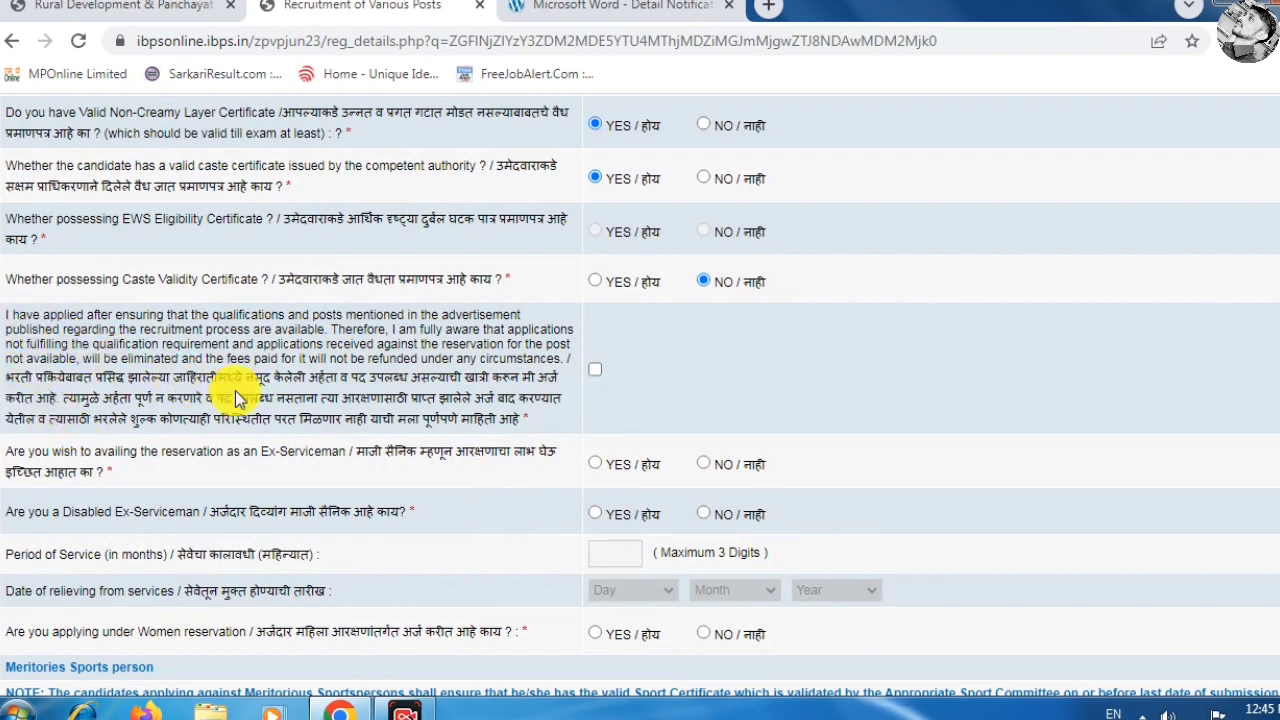
Accept the declaration and answer NO to Ex-Serviceman, Disabled Ex-Serviceman, Women and Sports reservation.
left_click(590, 374)
scroll(526, 400, "down", 2)
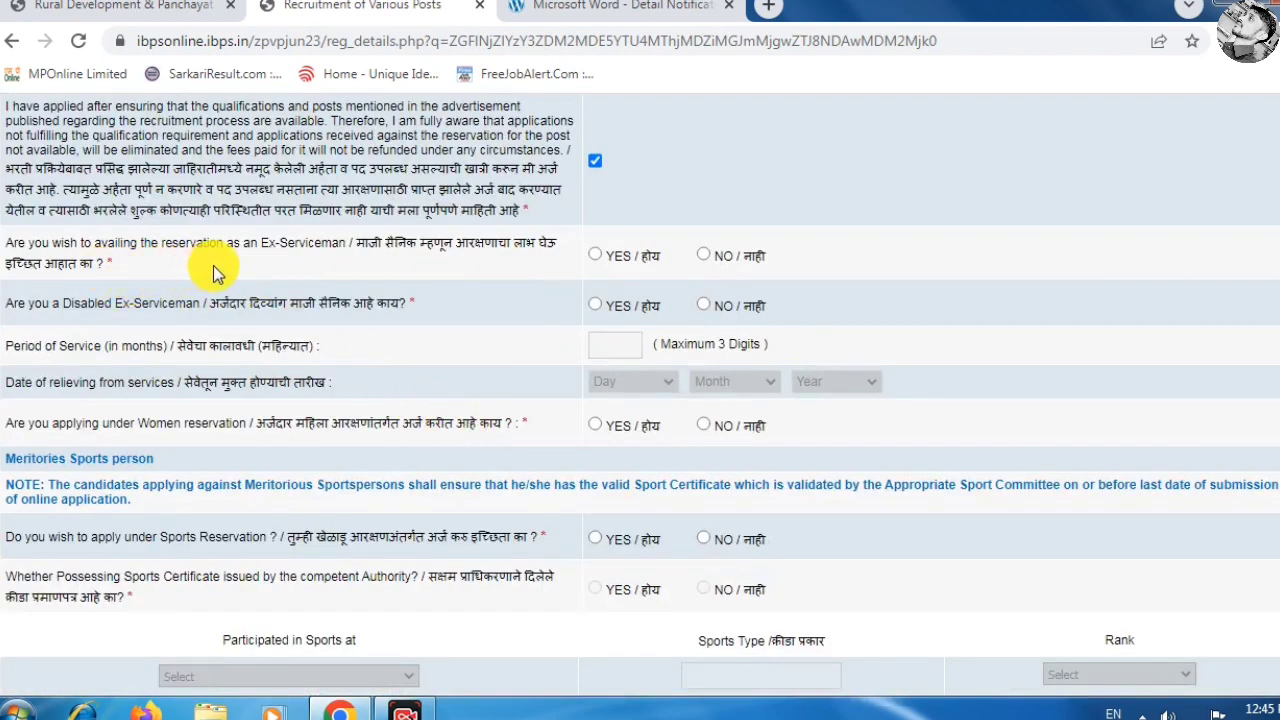
left_click(705, 257)
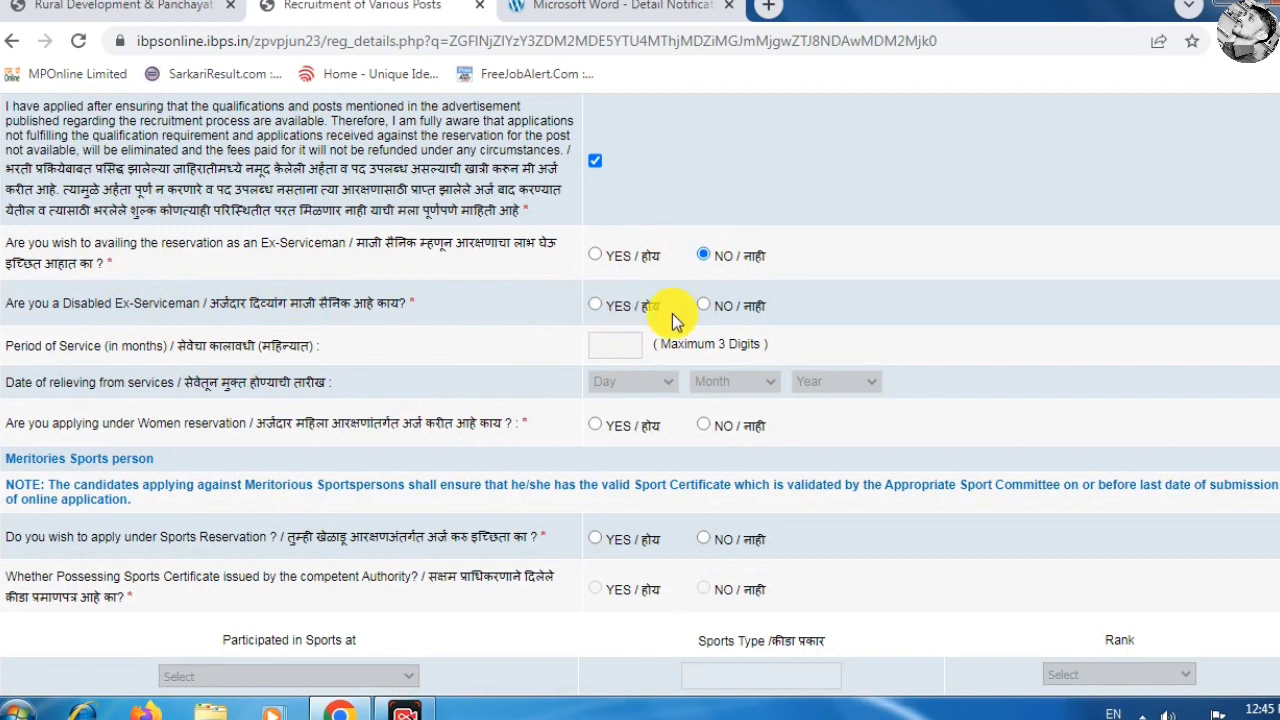
left_click(703, 306)
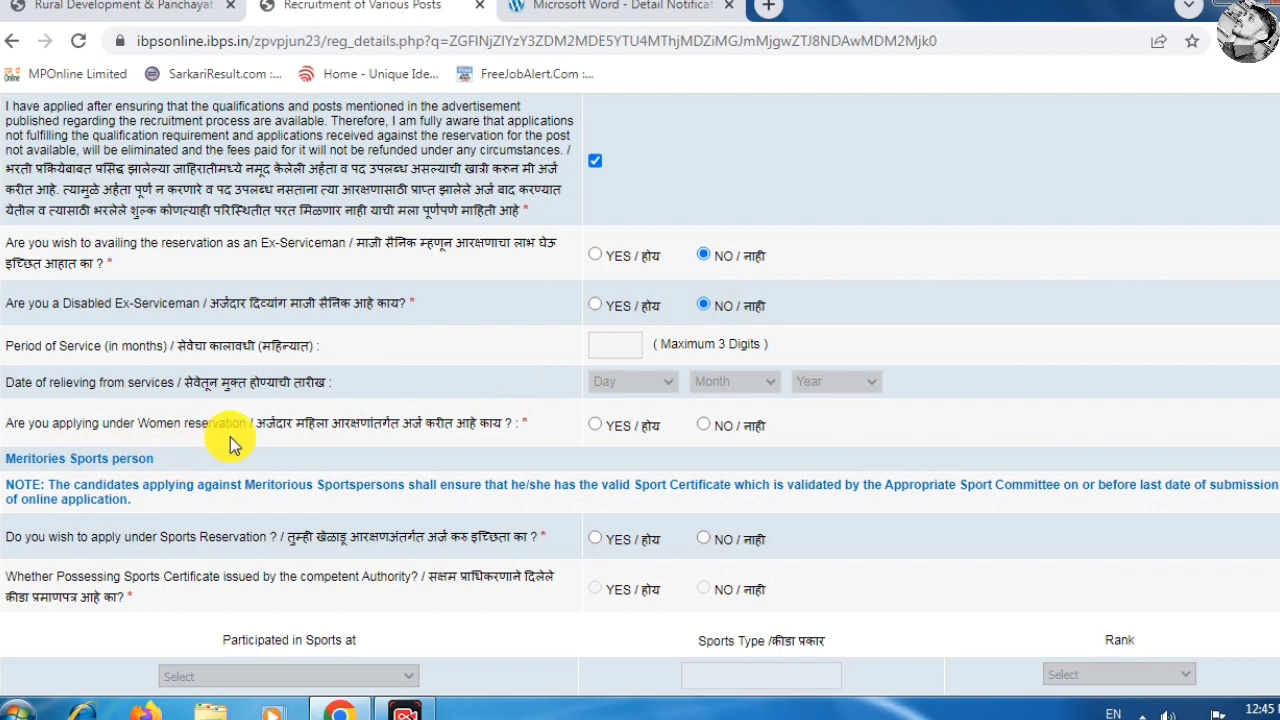
left_click(706, 426)
scroll(366, 471, "down", 1)
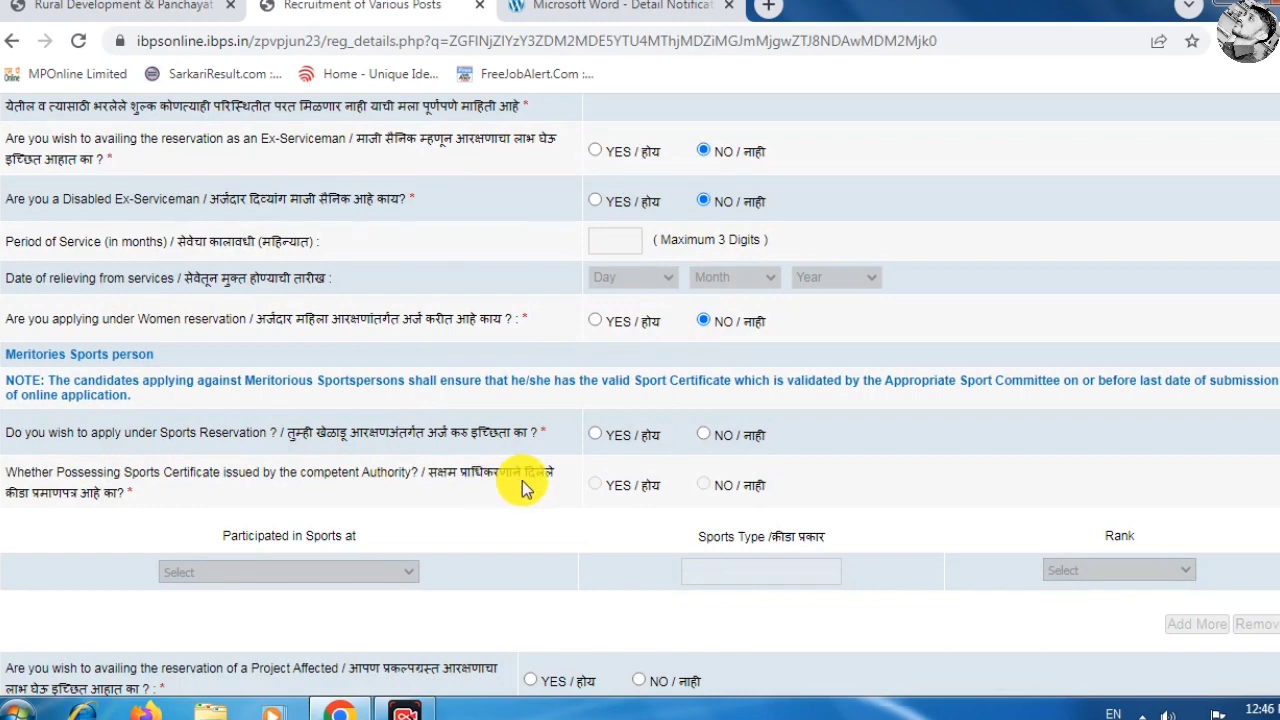
left_click(713, 434)
scroll(705, 437, "down", 3)
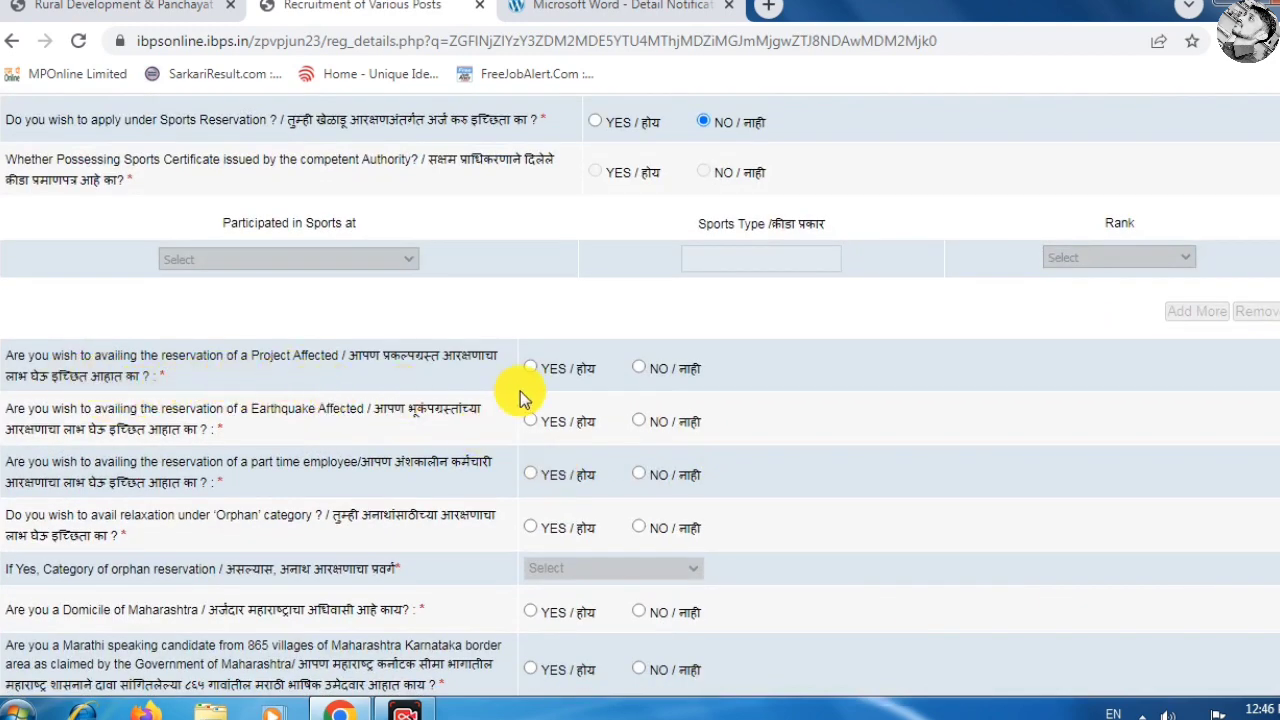
Answer NO to Project Affected, Earthquake Affected and Orphan, and YES to Maharashtra domicile.
left_click(640, 370)
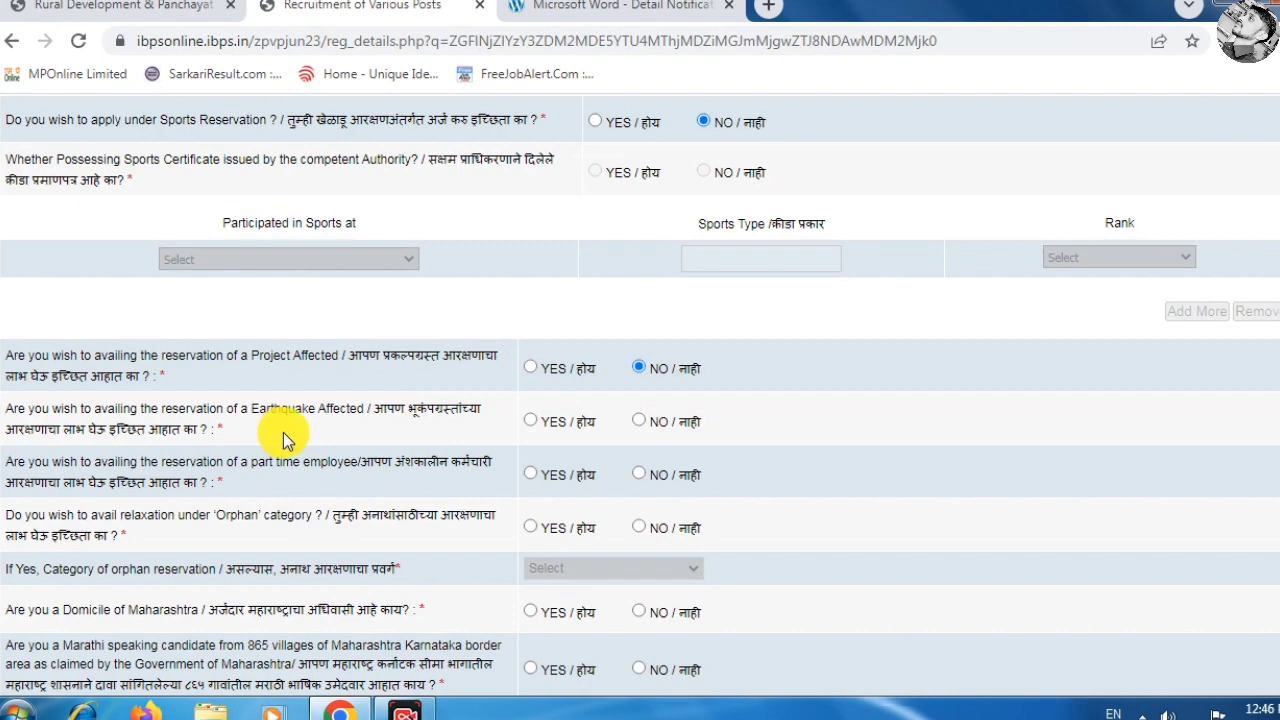
left_click(640, 421)
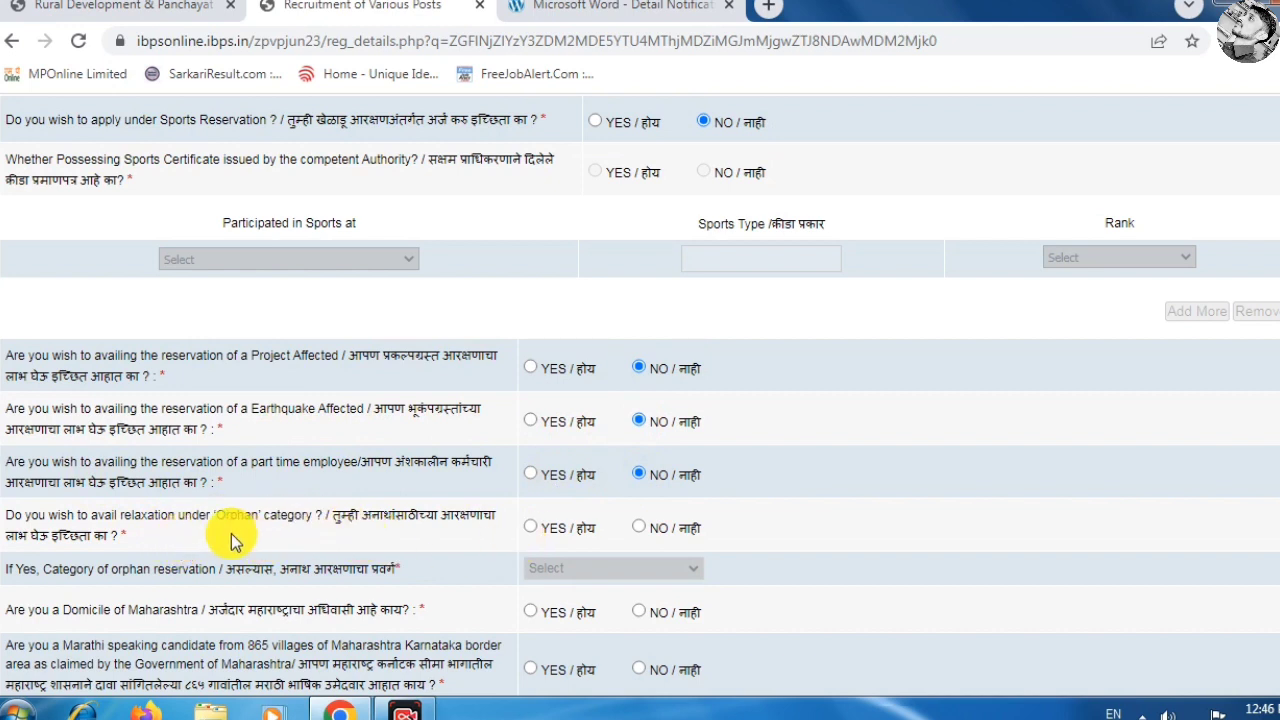
left_click(640, 527)
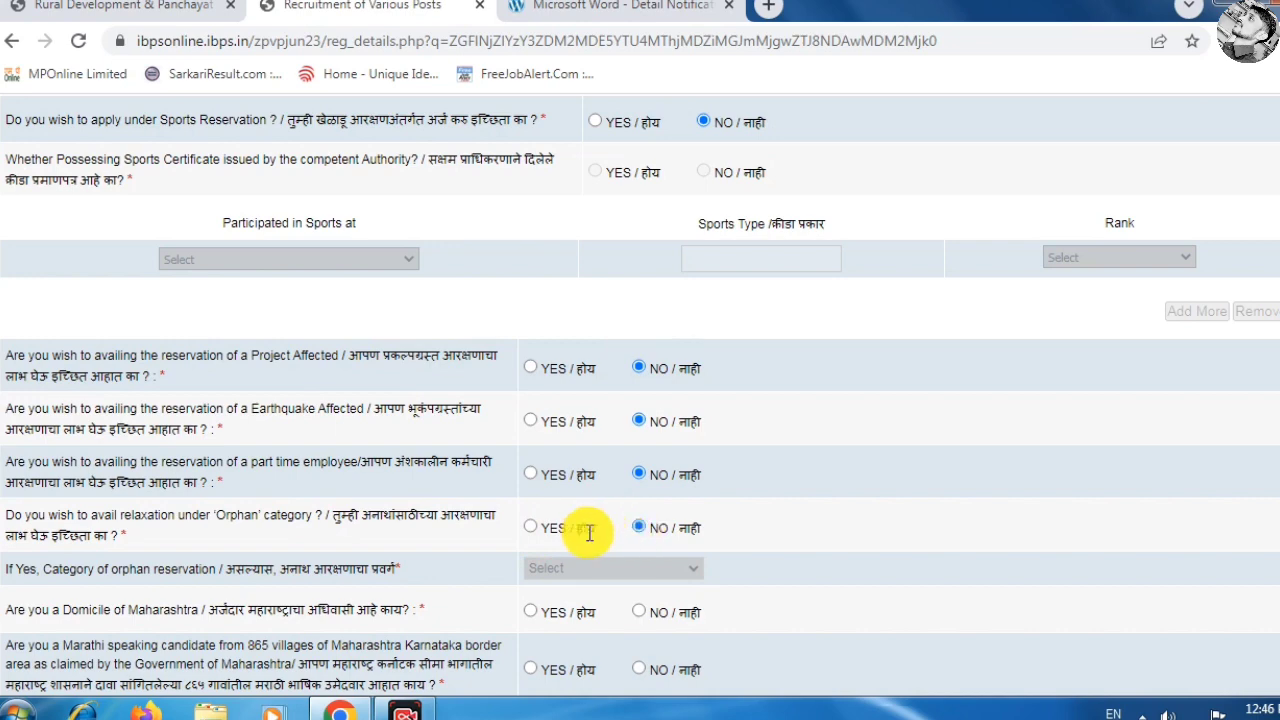
left_click(531, 611)
scroll(158, 228, "down", 4)
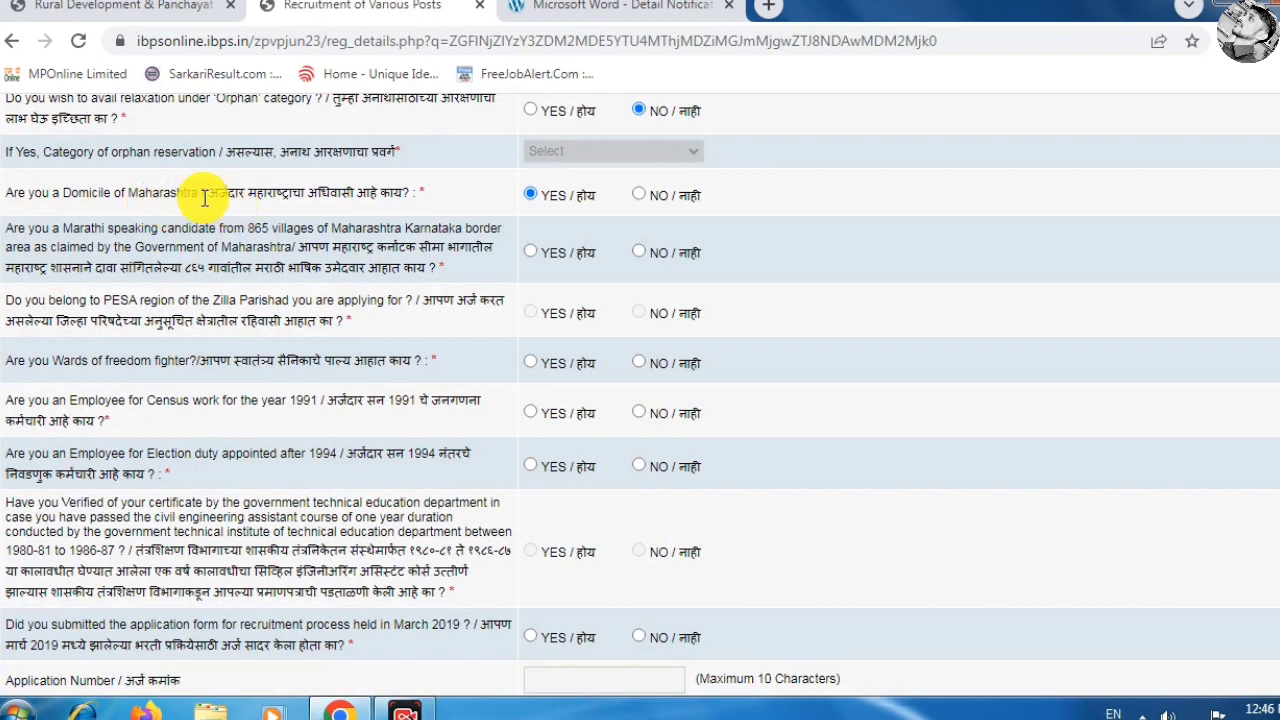
Set domicile to NO, border-villages Marathi to YES, and freedom fighter and 1991 Census to NO.
left_click(641, 195)
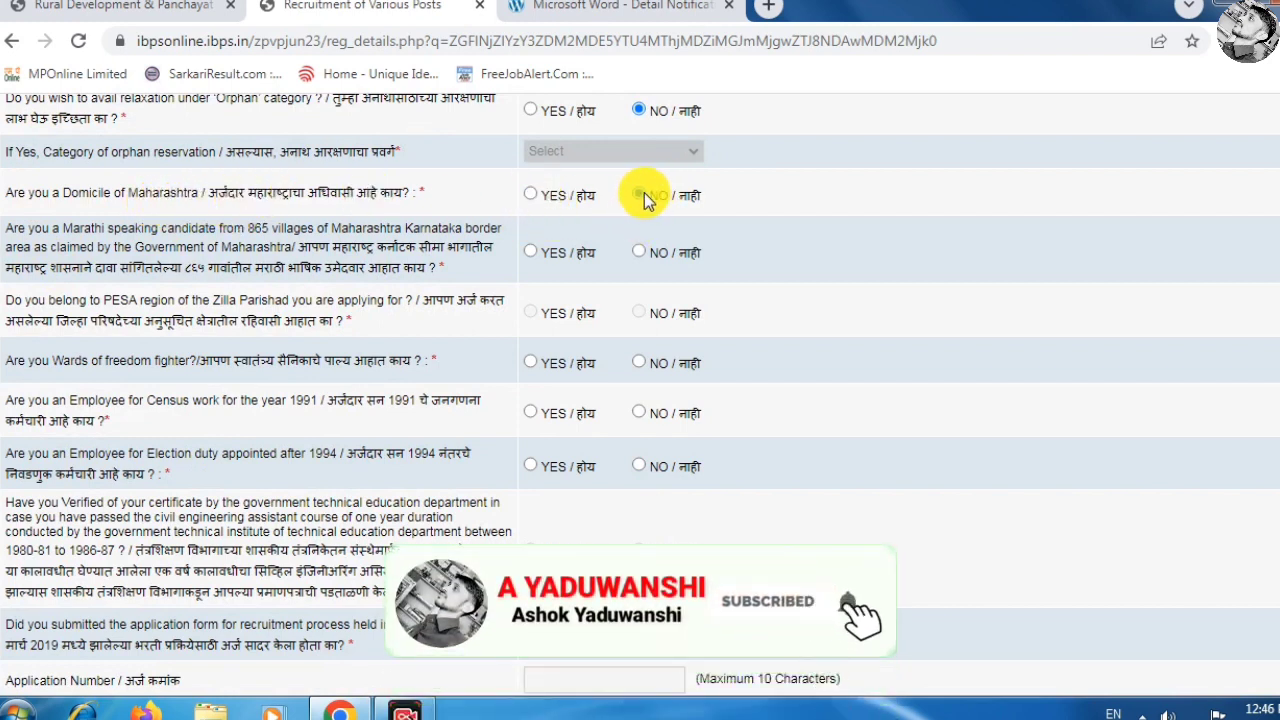
left_click(638, 251)
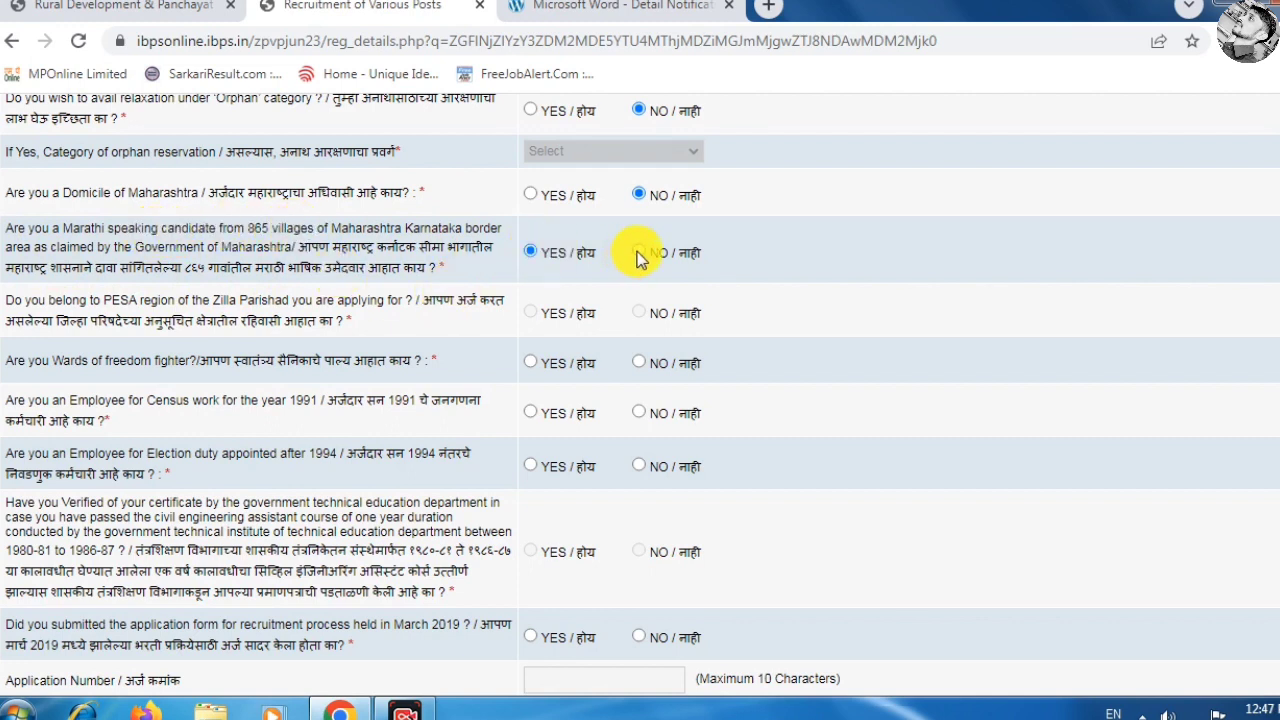
left_click(531, 253)
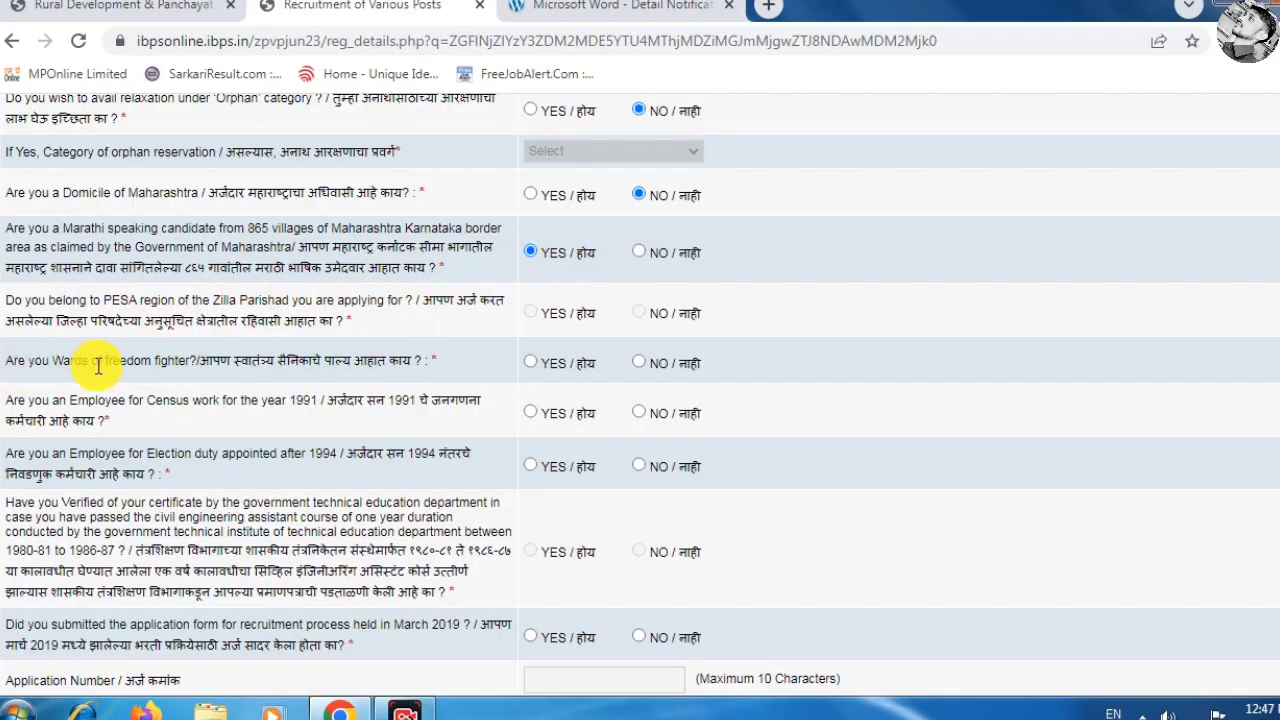
left_click(639, 364)
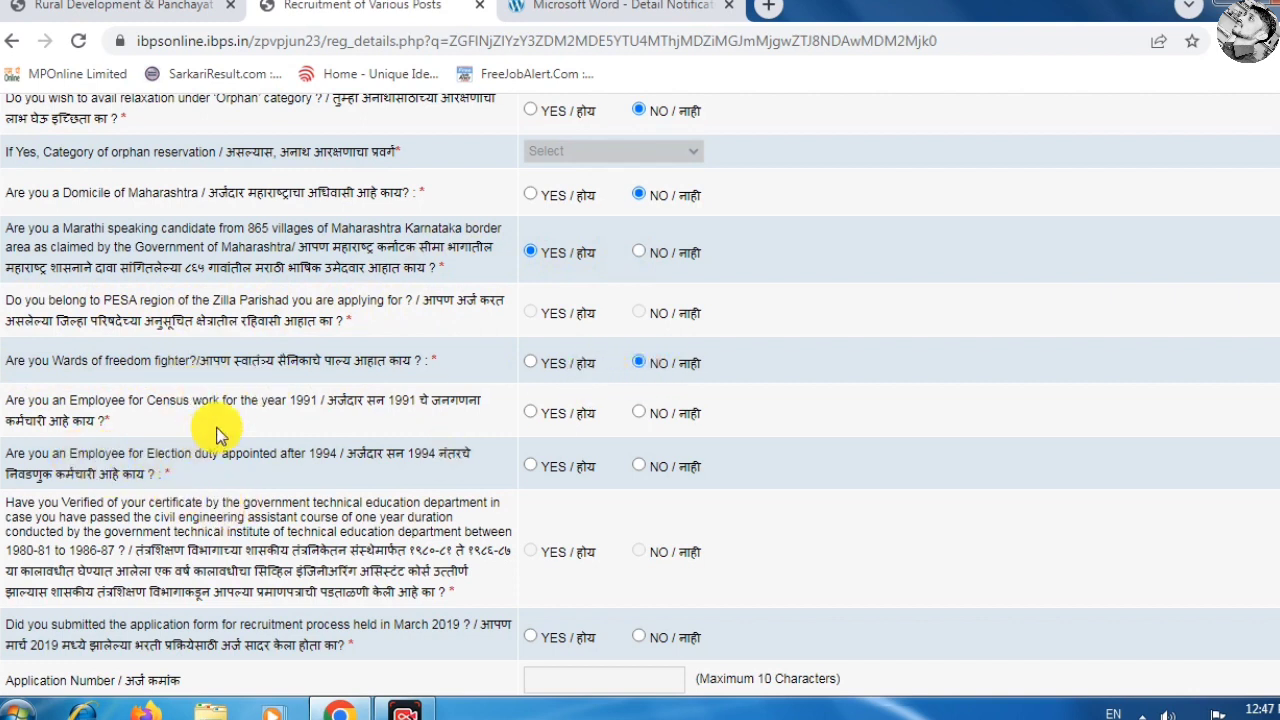
left_click(638, 414)
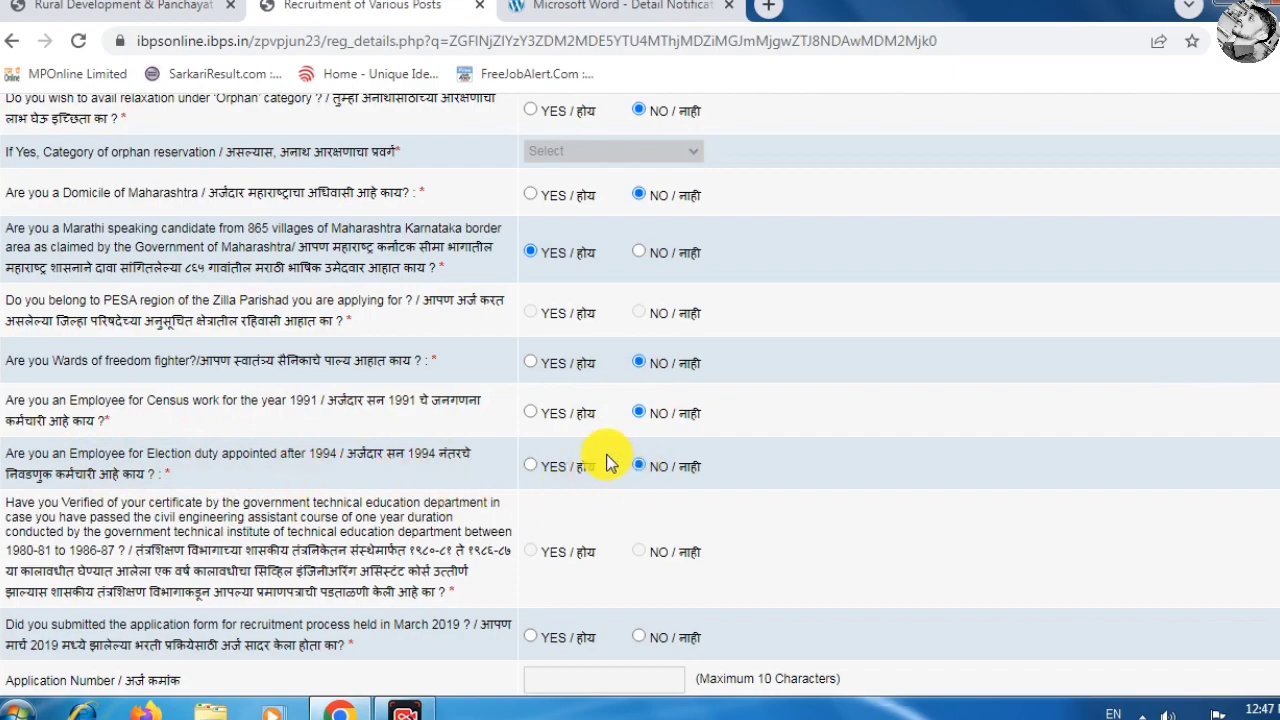
scroll(600, 455, "down", 4)
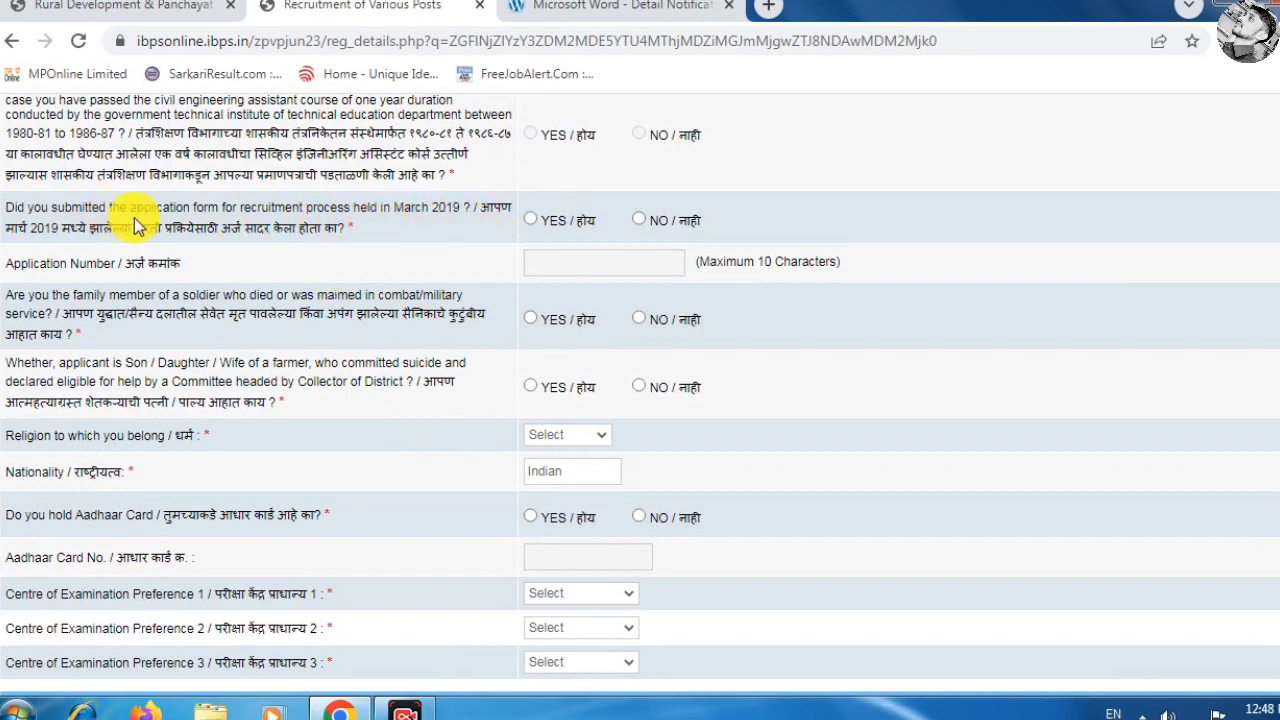
Answer NO to the March 2019 application and farmer-suicide family questions.
left_click(640, 221)
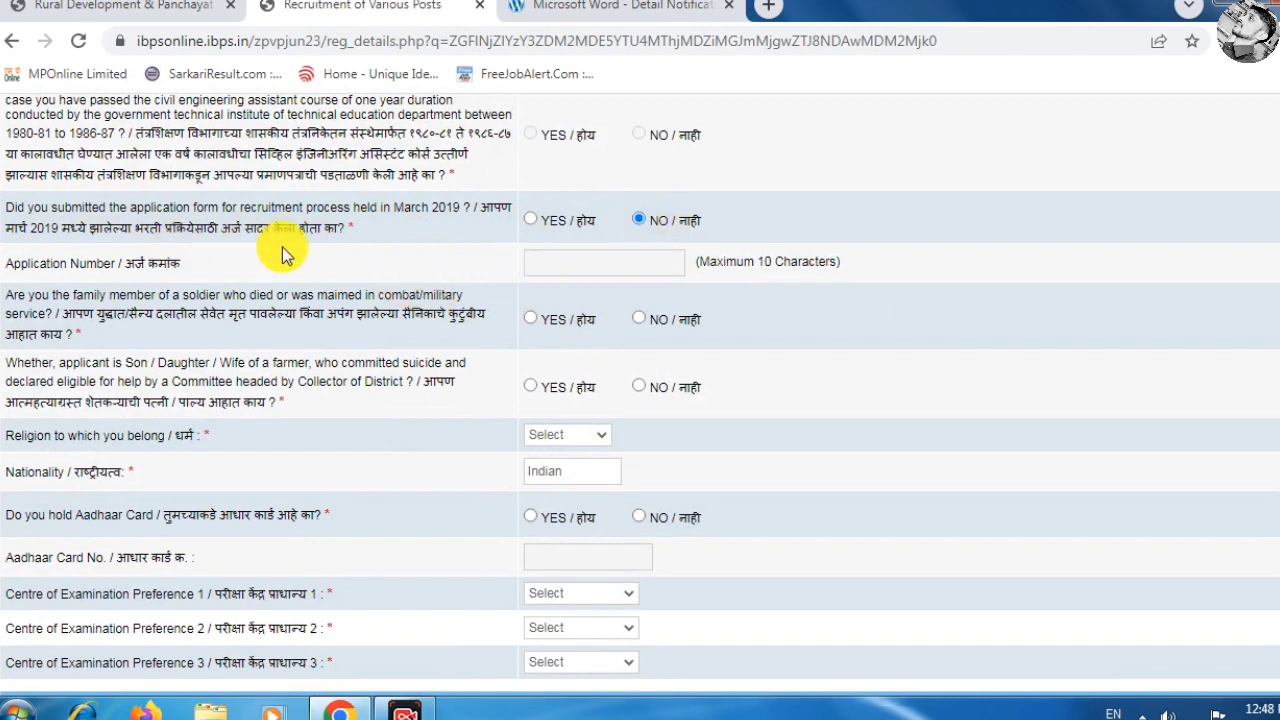
scroll(390, 228, "down", 1)
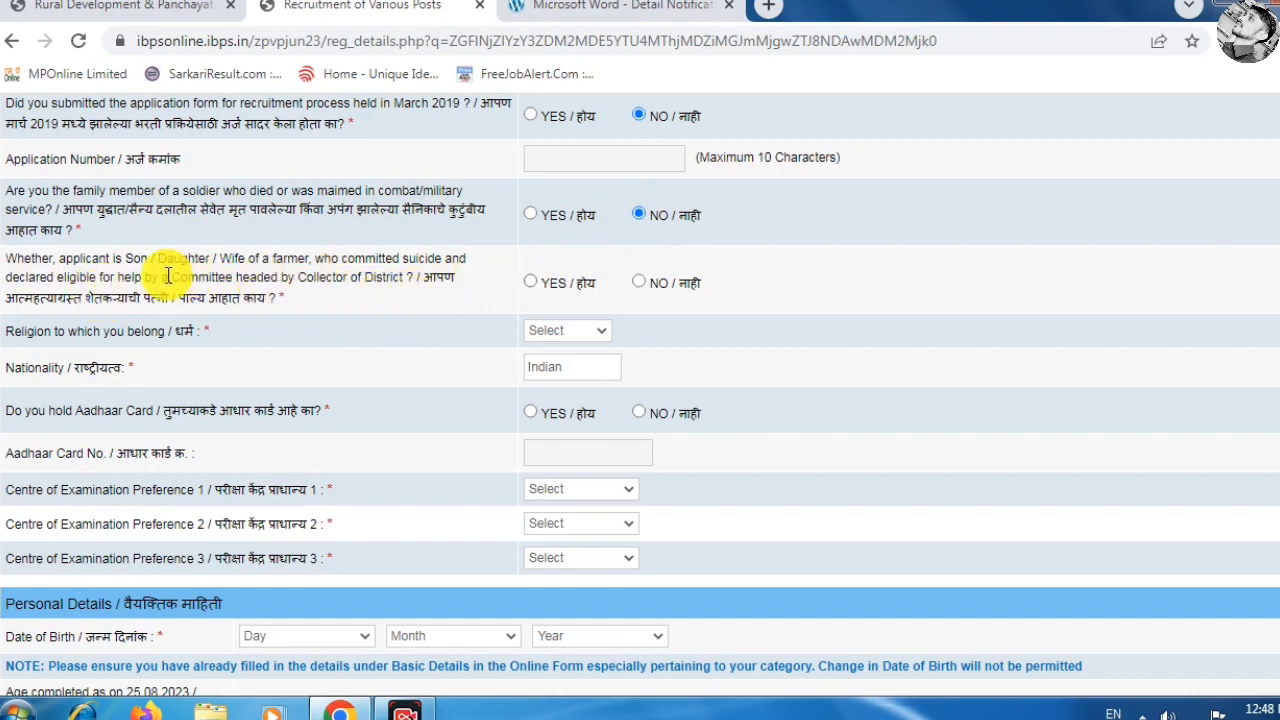
left_click(634, 284)
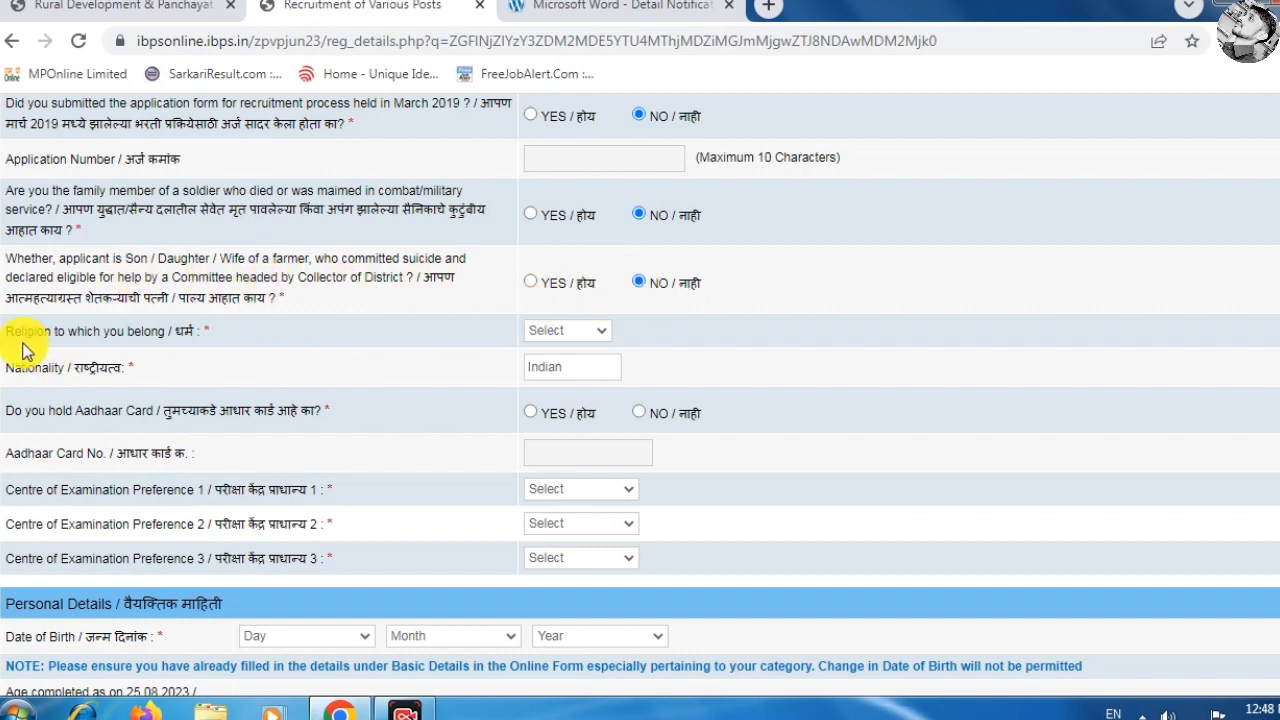
Set religion to Hindu and answer NO to holding an Aadhaar card.
left_click(565, 335)
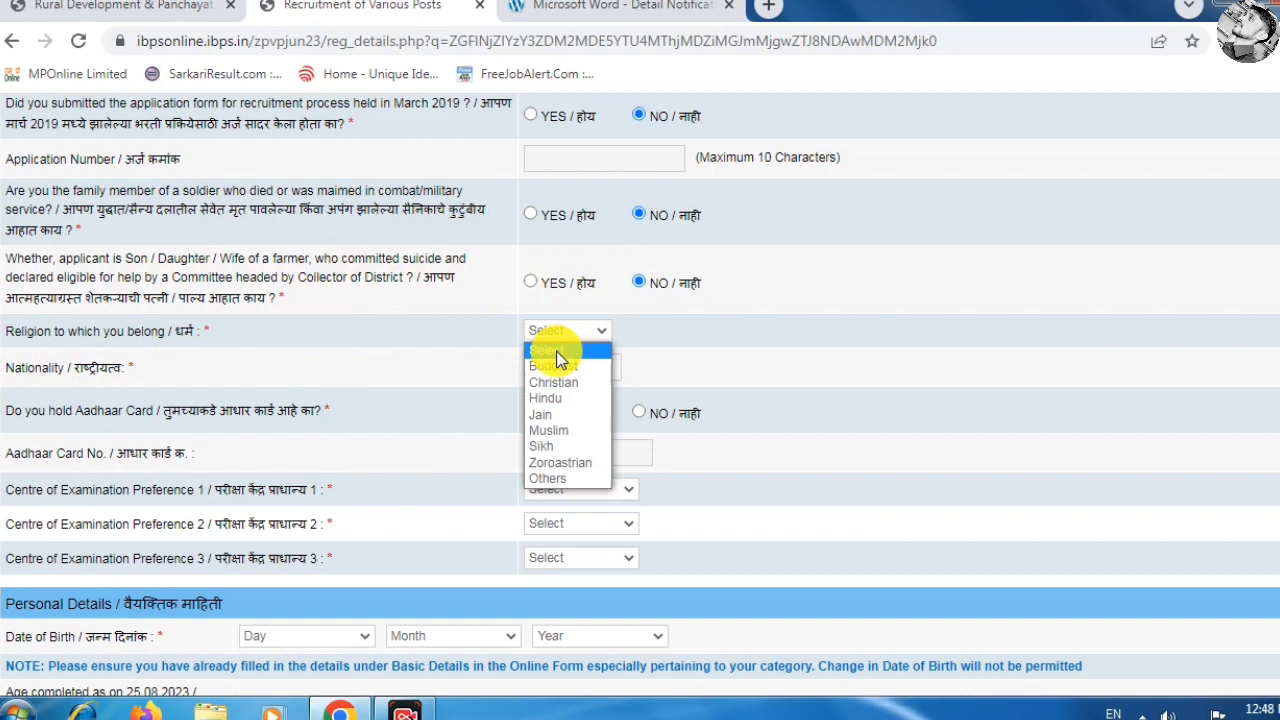
left_click(558, 400)
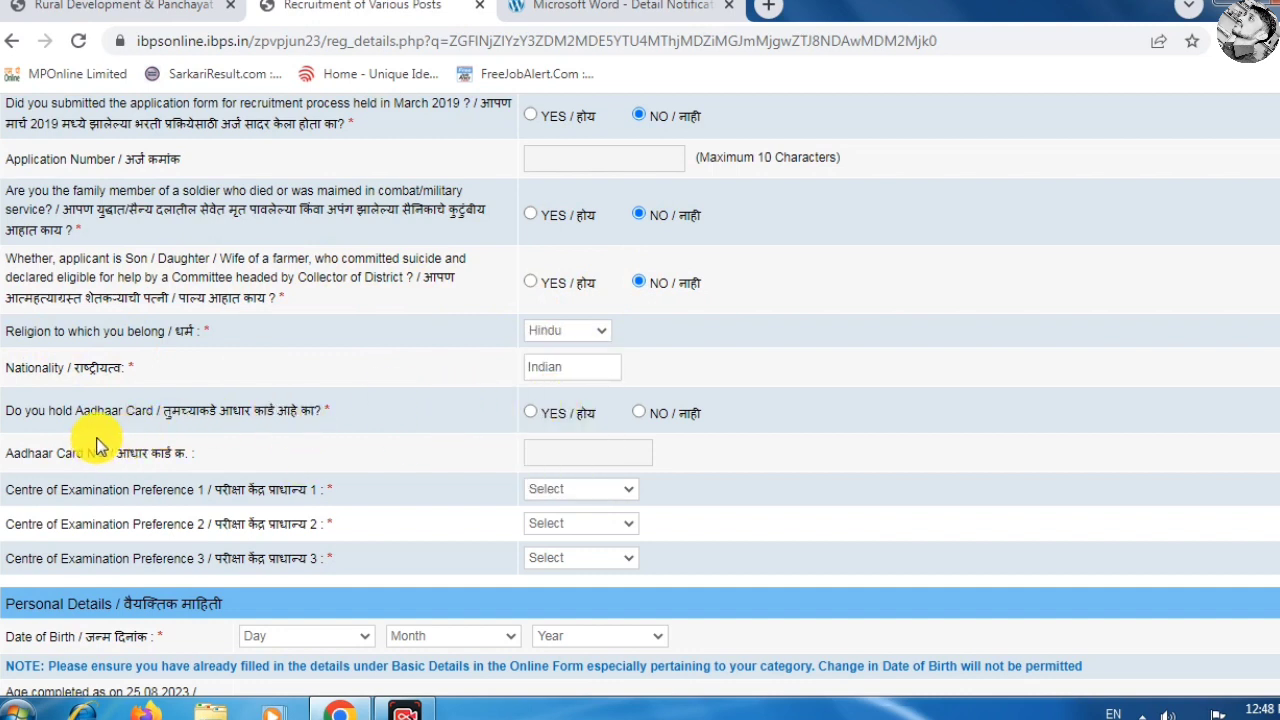
left_click(530, 414)
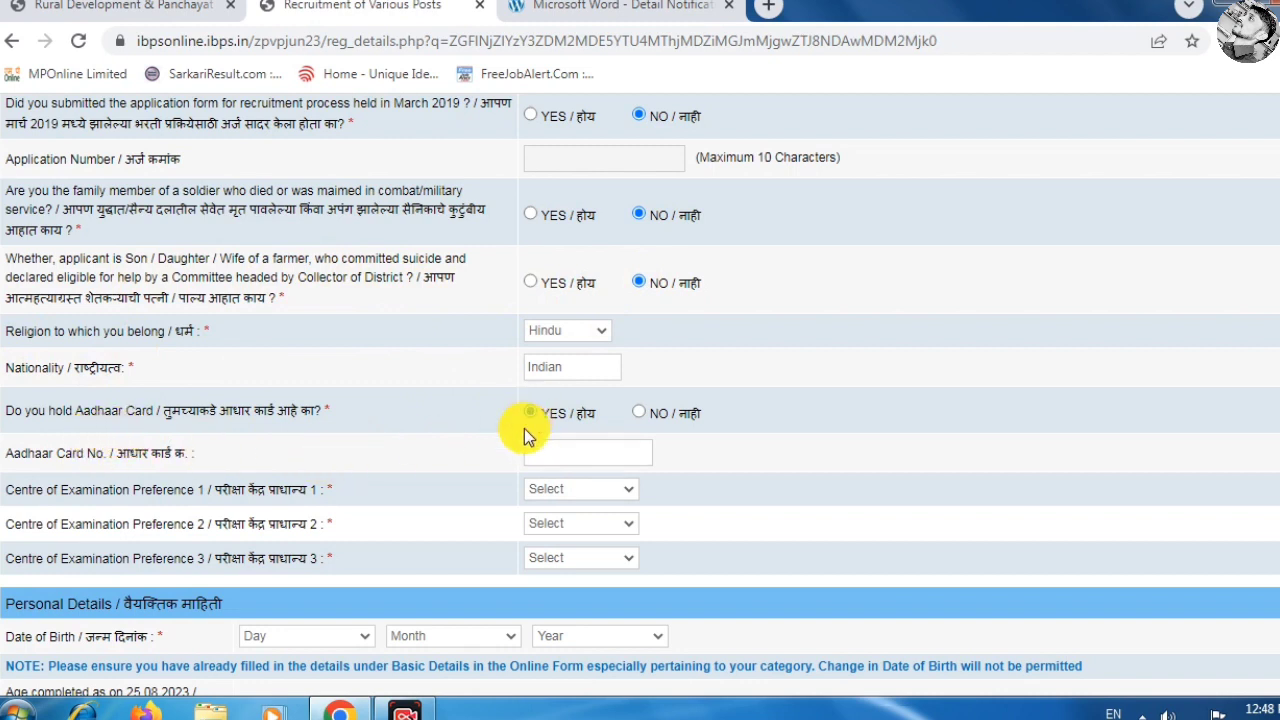
left_click(593, 452)
left_click(639, 413)
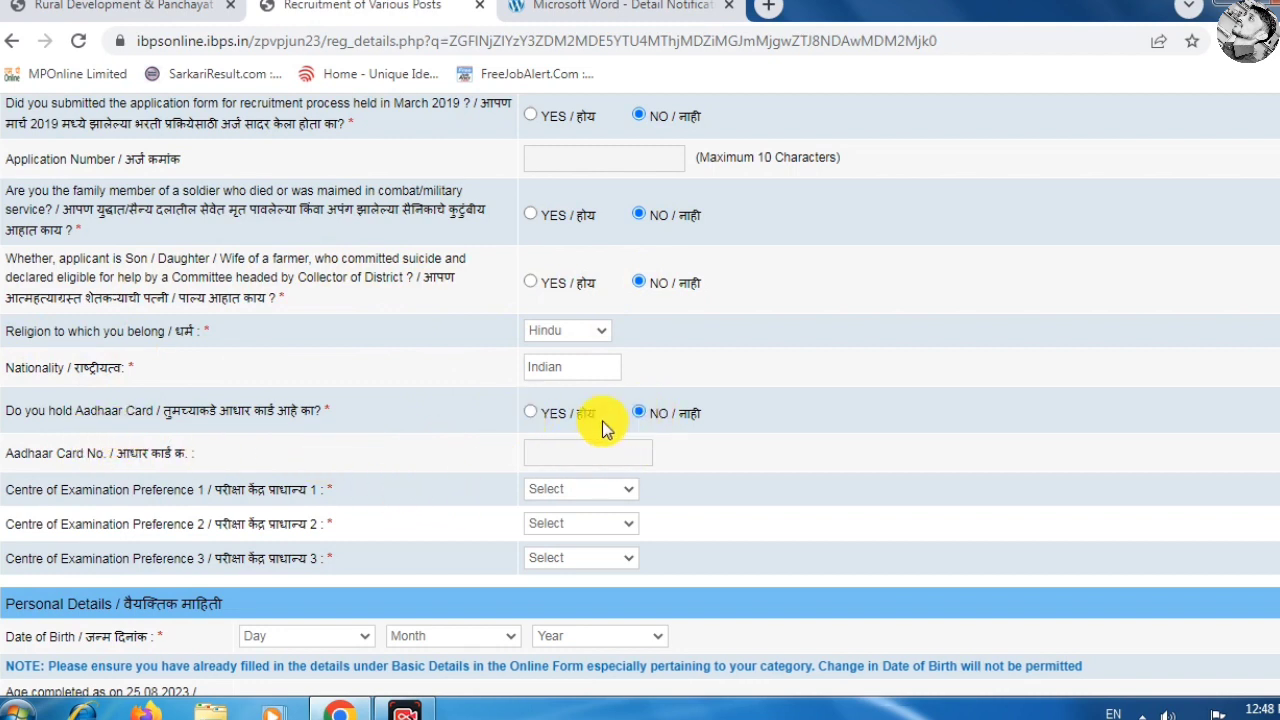
scroll(598, 418, "down", 2)
scroll(560, 398, "down", 1)
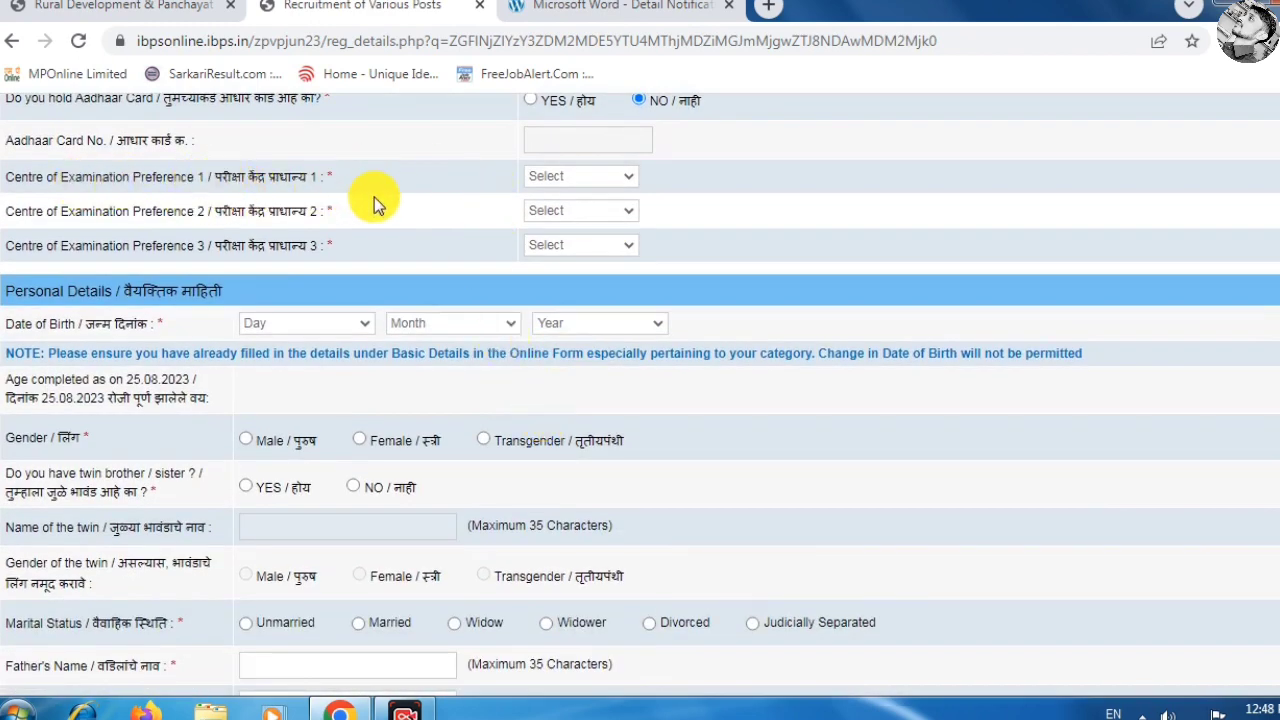
Choose exam centre preferences AMARAVATI, BHANDARA and BULDHANA.
left_click(563, 185)
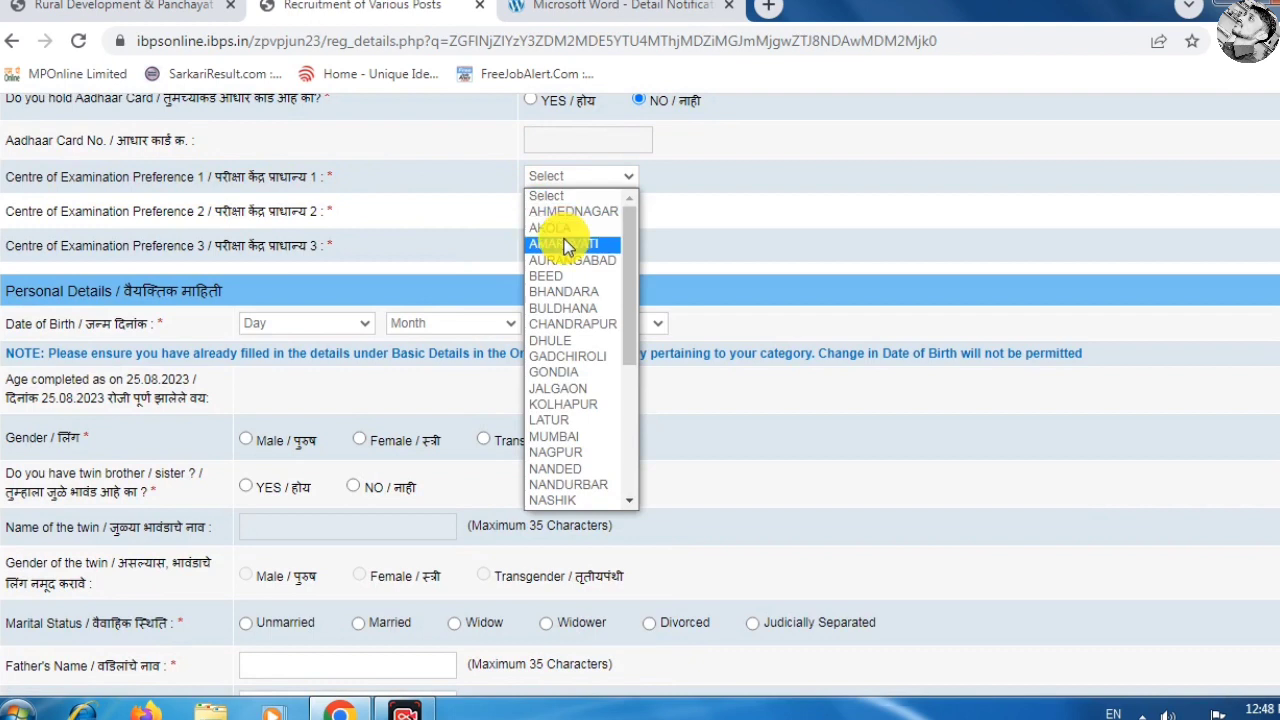
left_click(563, 238)
left_click(565, 212)
left_click(563, 326)
left_click(586, 248)
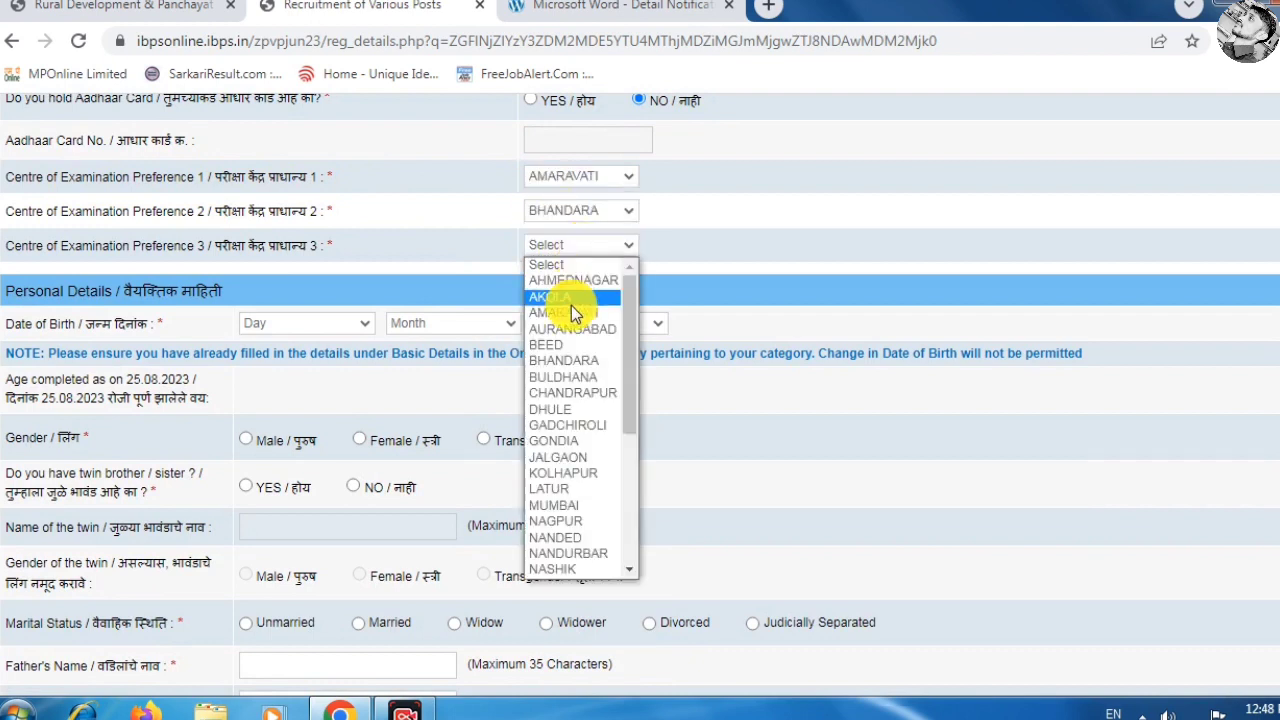
left_click(572, 377)
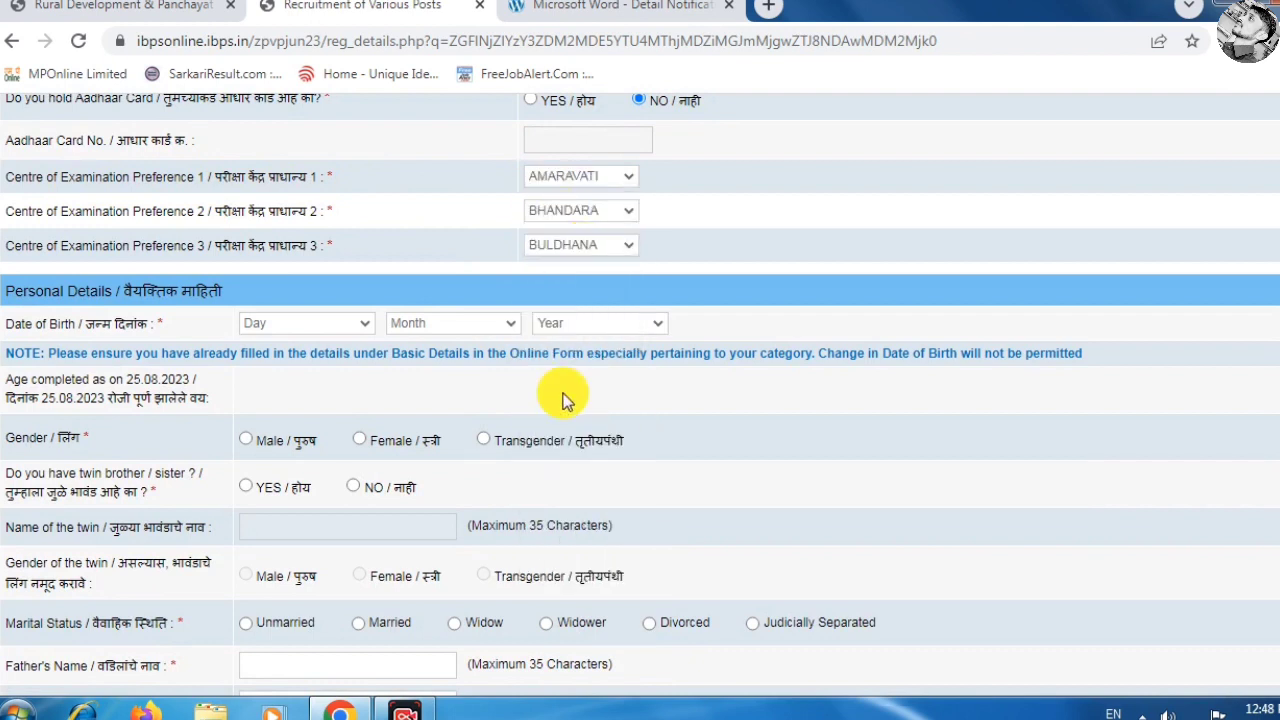
Set the birth day to 03 and birth month to March.
left_click(295, 322)
left_click(274, 392)
left_click(470, 325)
left_click(443, 391)
Set gender to Male and answer No to the twin sibling question.
left_click(246, 441)
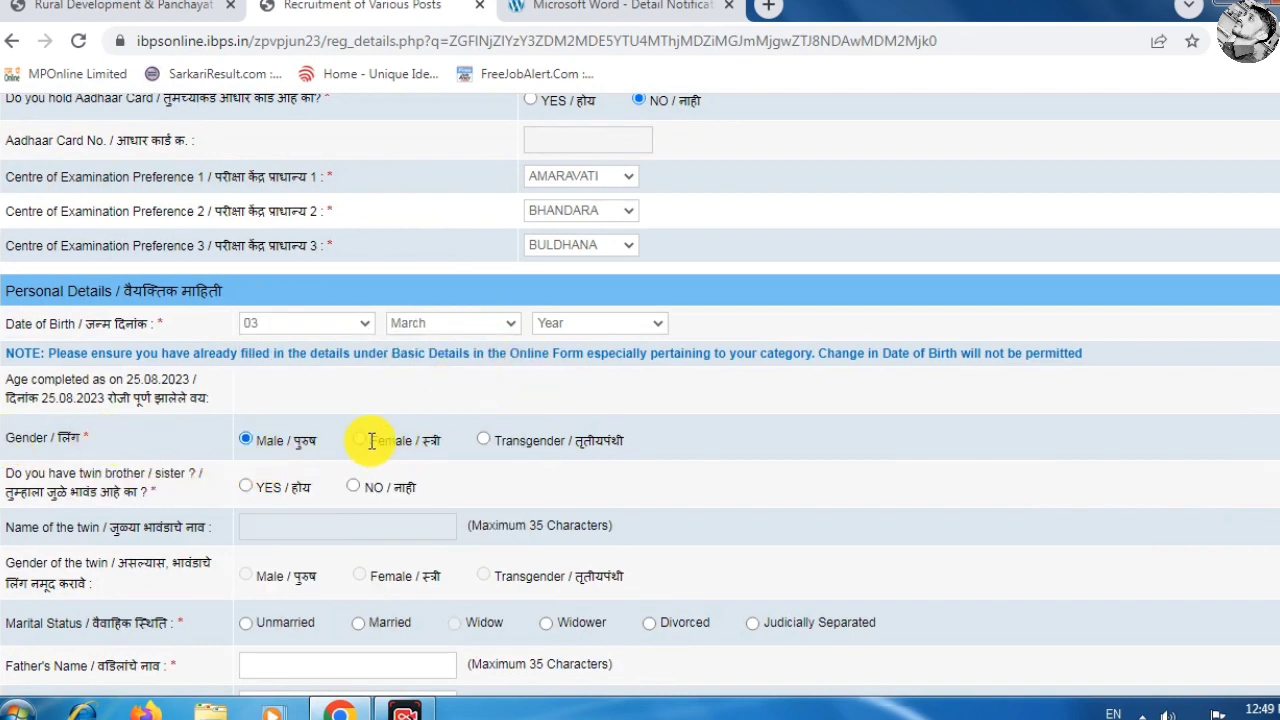
left_click(360, 441)
left_click(247, 441)
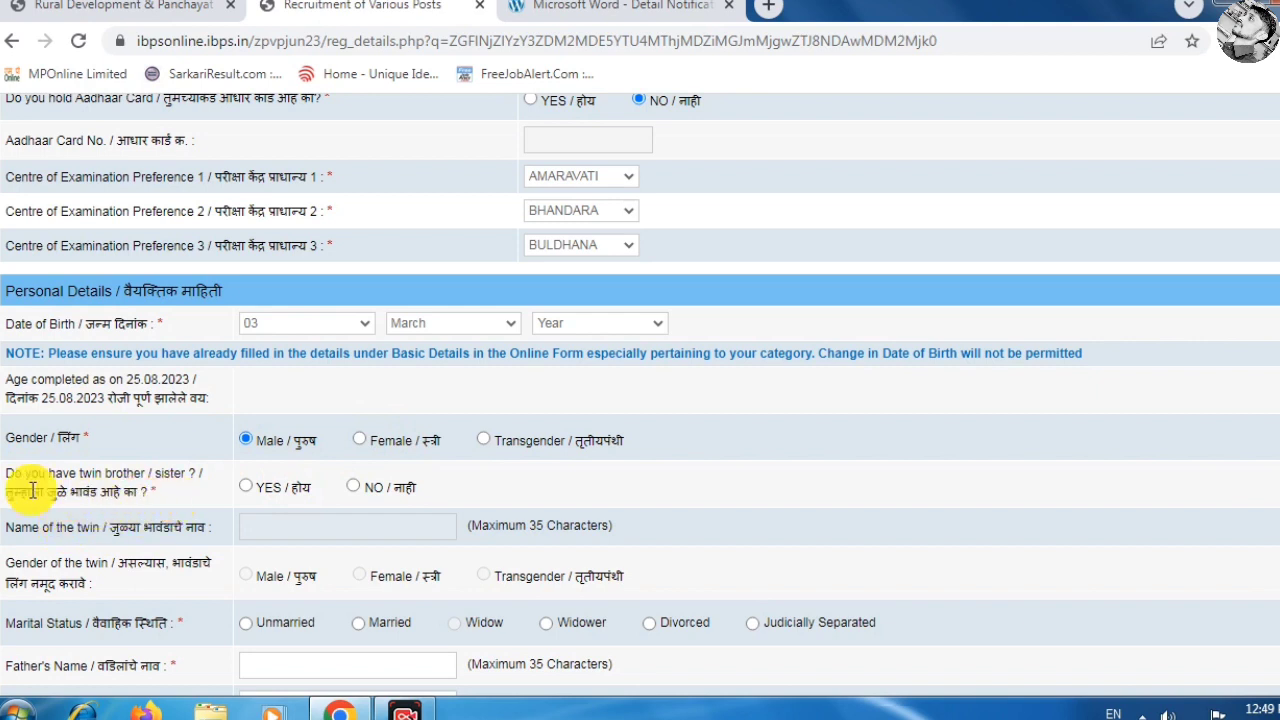
left_click(248, 490)
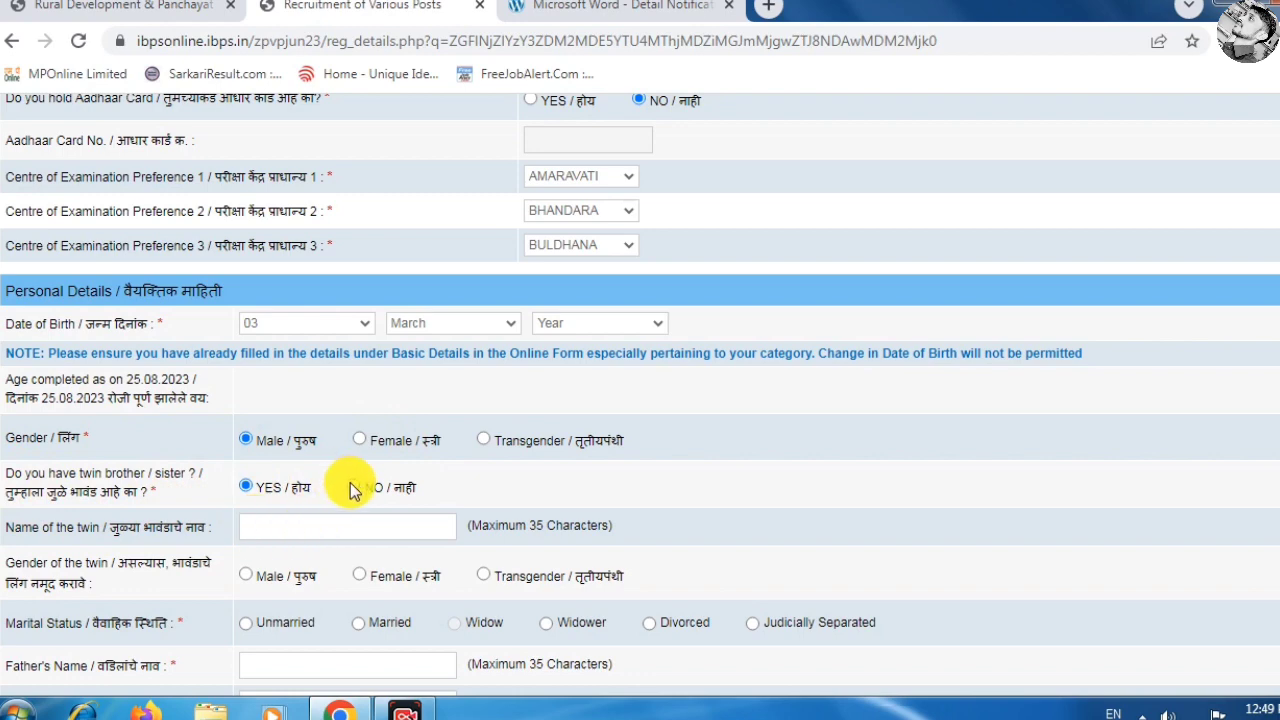
left_click(351, 486)
Mark marital status as Unmarried and move into the correspondence address fields.
scroll(345, 495, "down", 3)
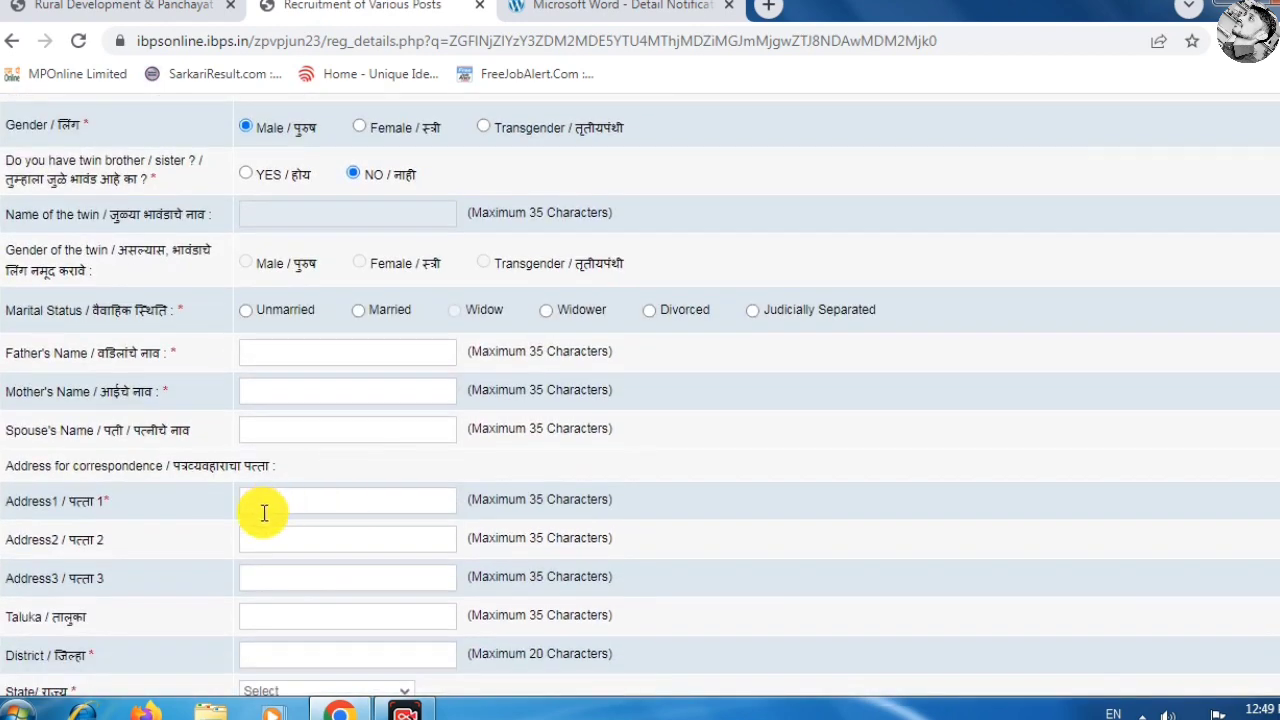
left_click(247, 309)
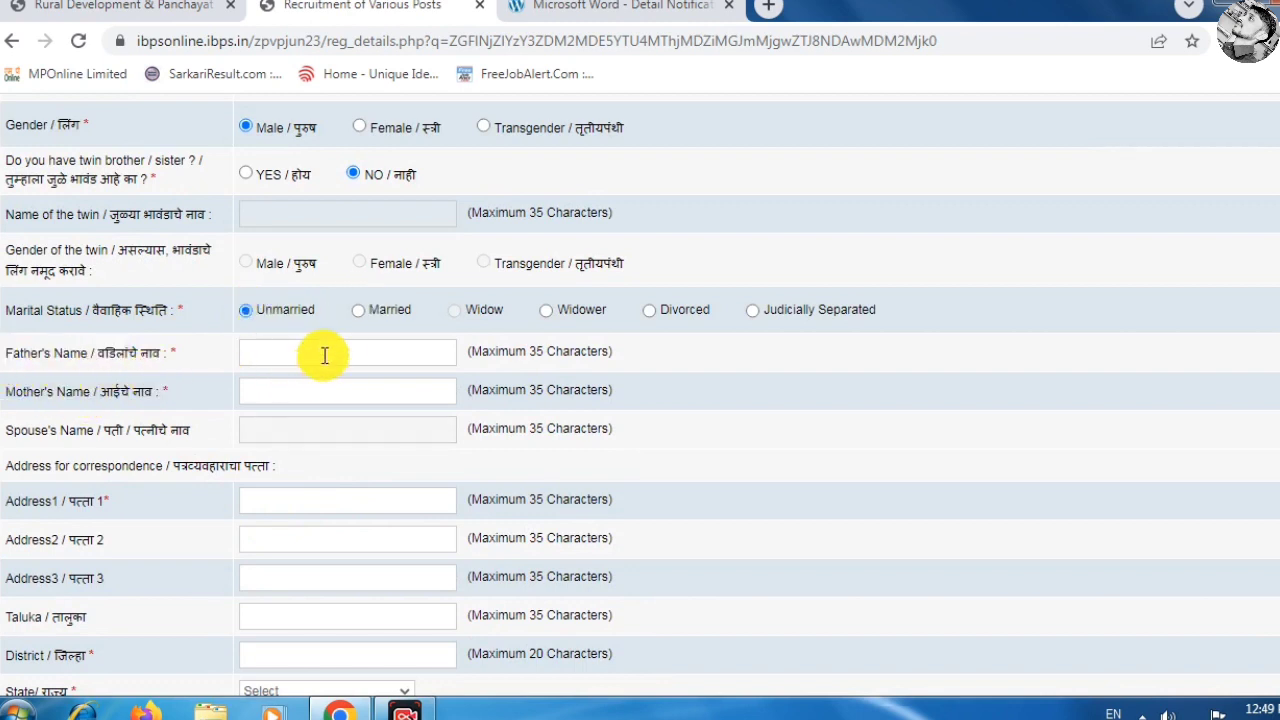
left_click(323, 352)
scroll(360, 456, "down", 1)
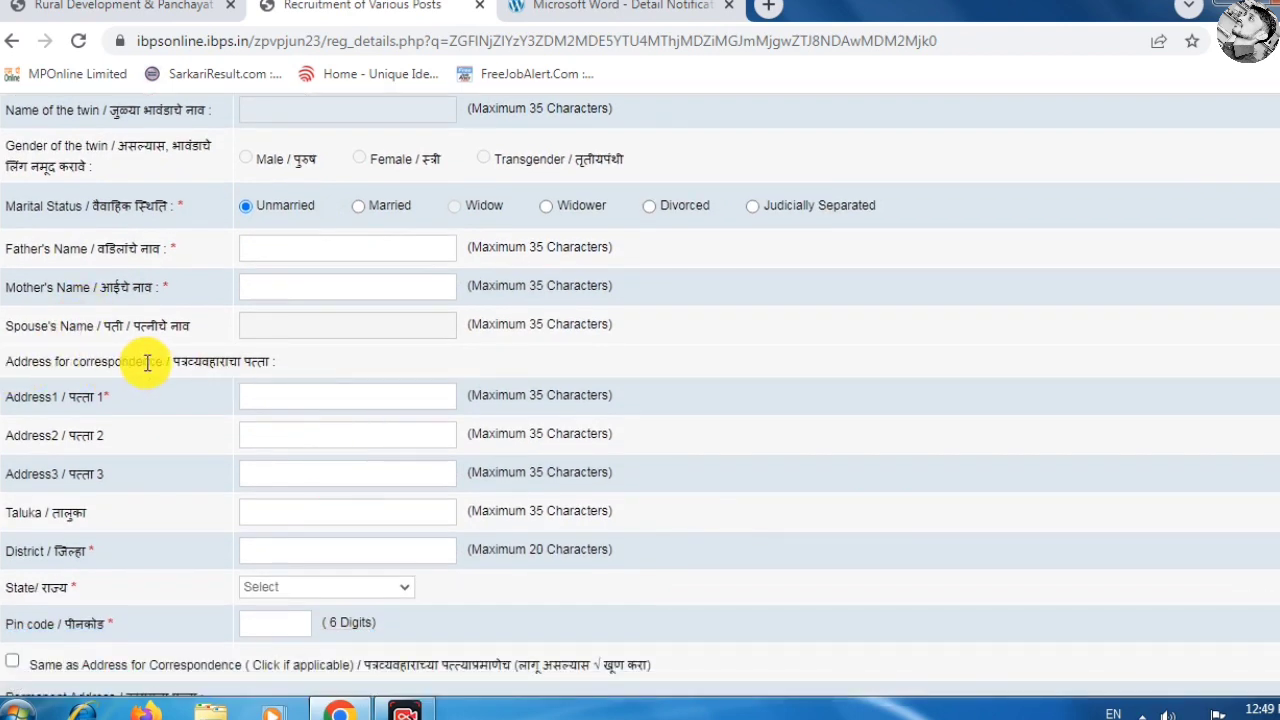
left_click(306, 472)
left_click(290, 400)
scroll(300, 489, "down", 2)
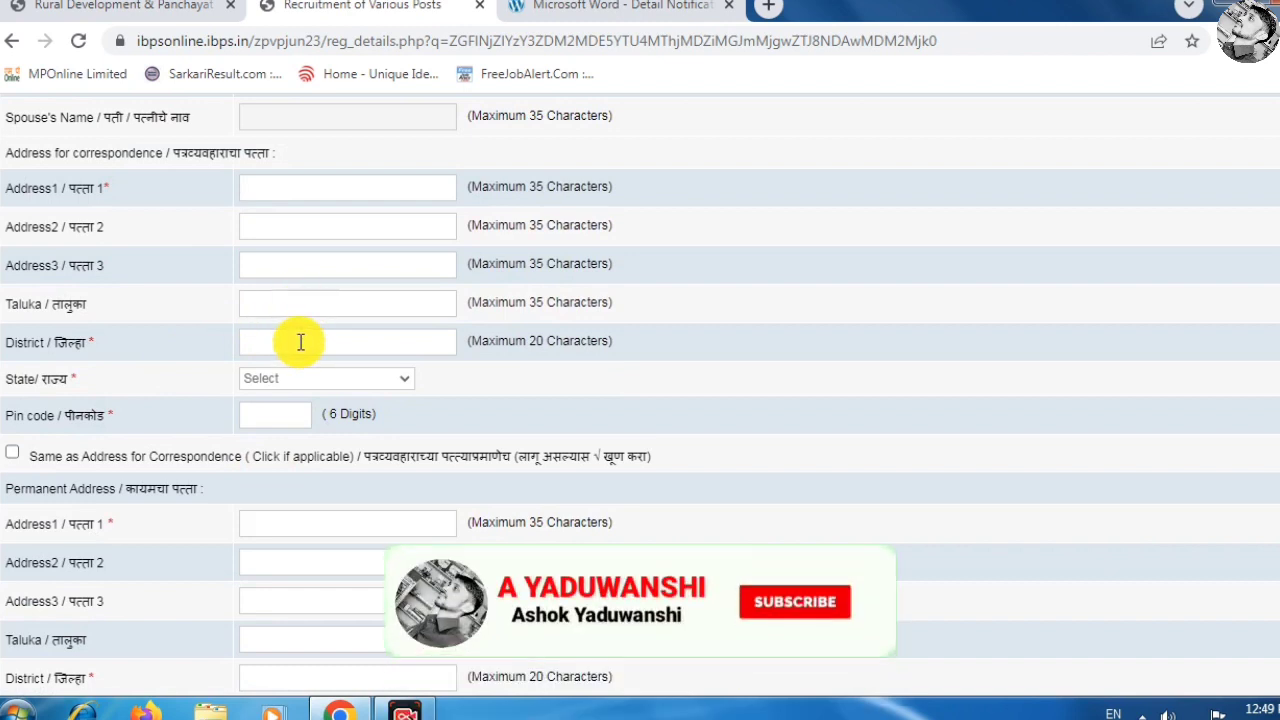
Set the correspondence state to KARNATAKA and save the basic details.
left_click(297, 341)
left_click(286, 378)
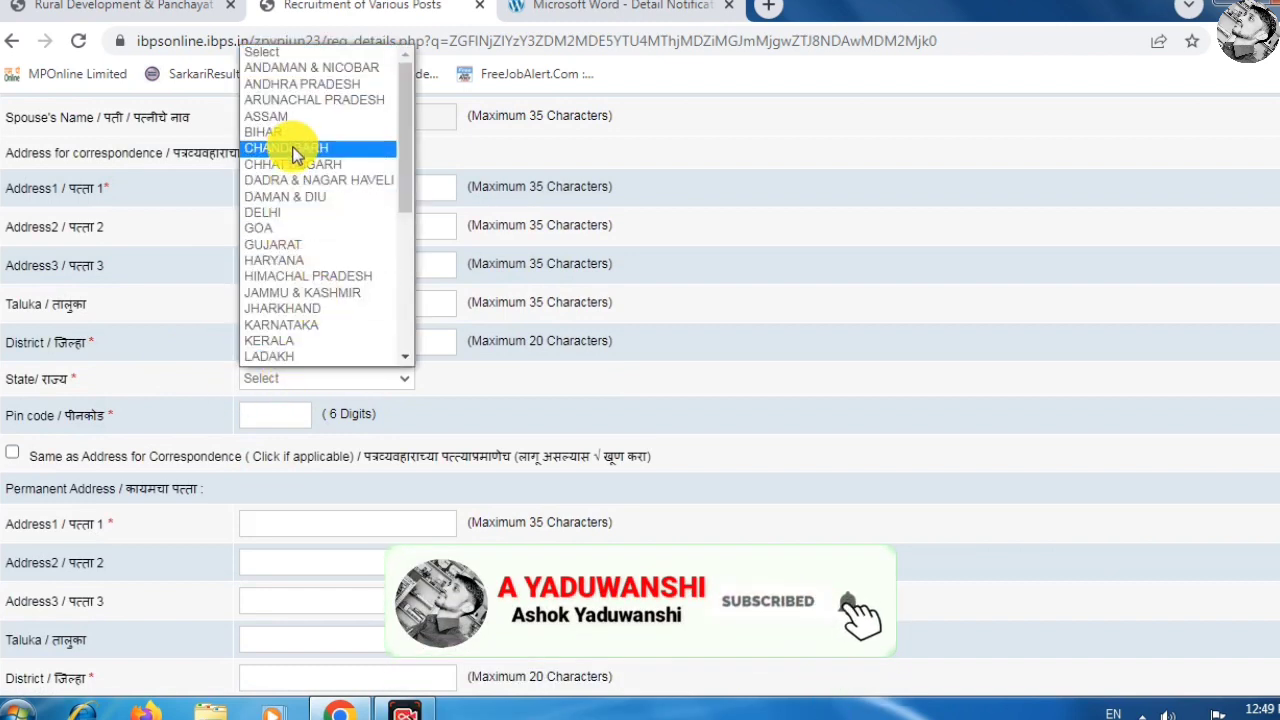
left_click(275, 325)
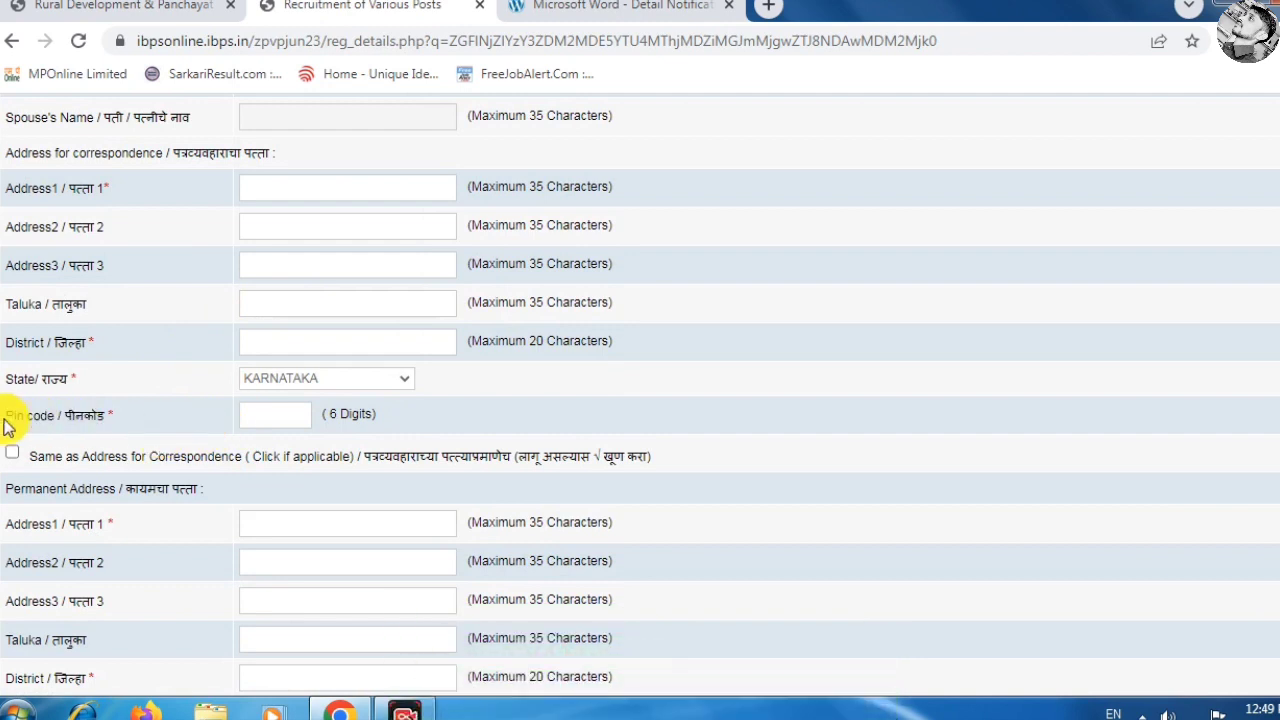
scroll(240, 410, "down", 2)
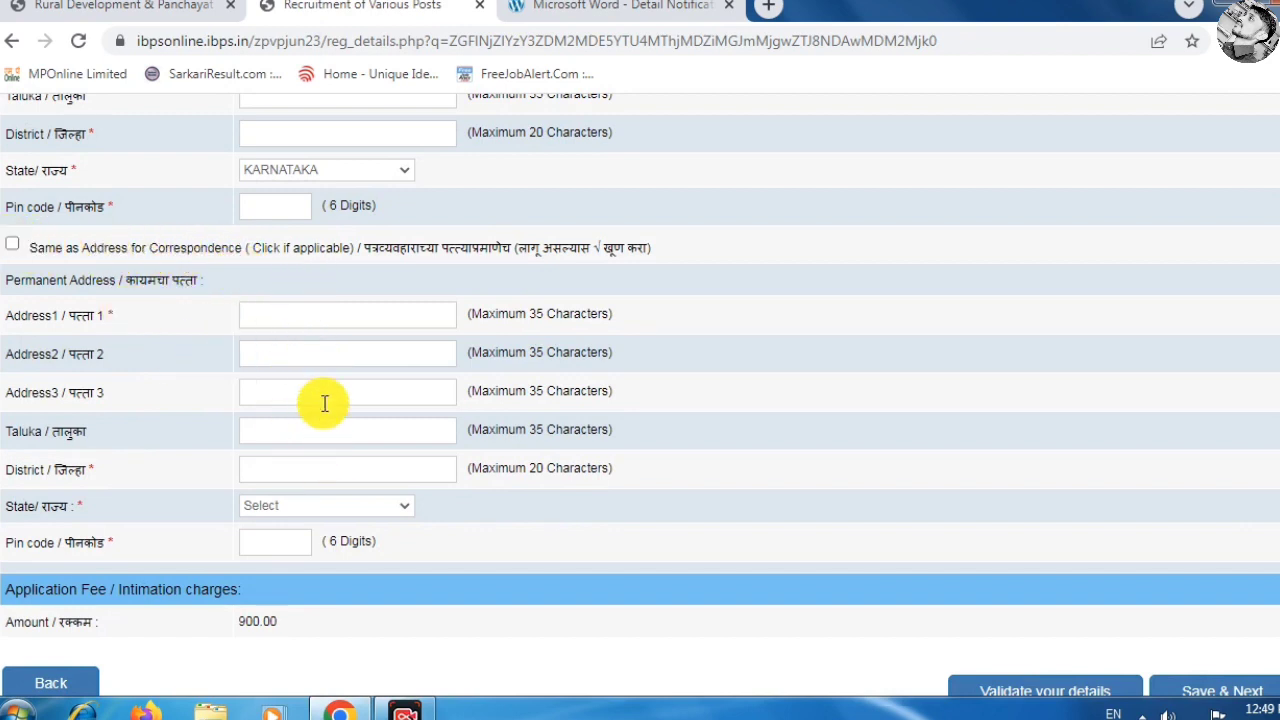
scroll(322, 403, "down", 1)
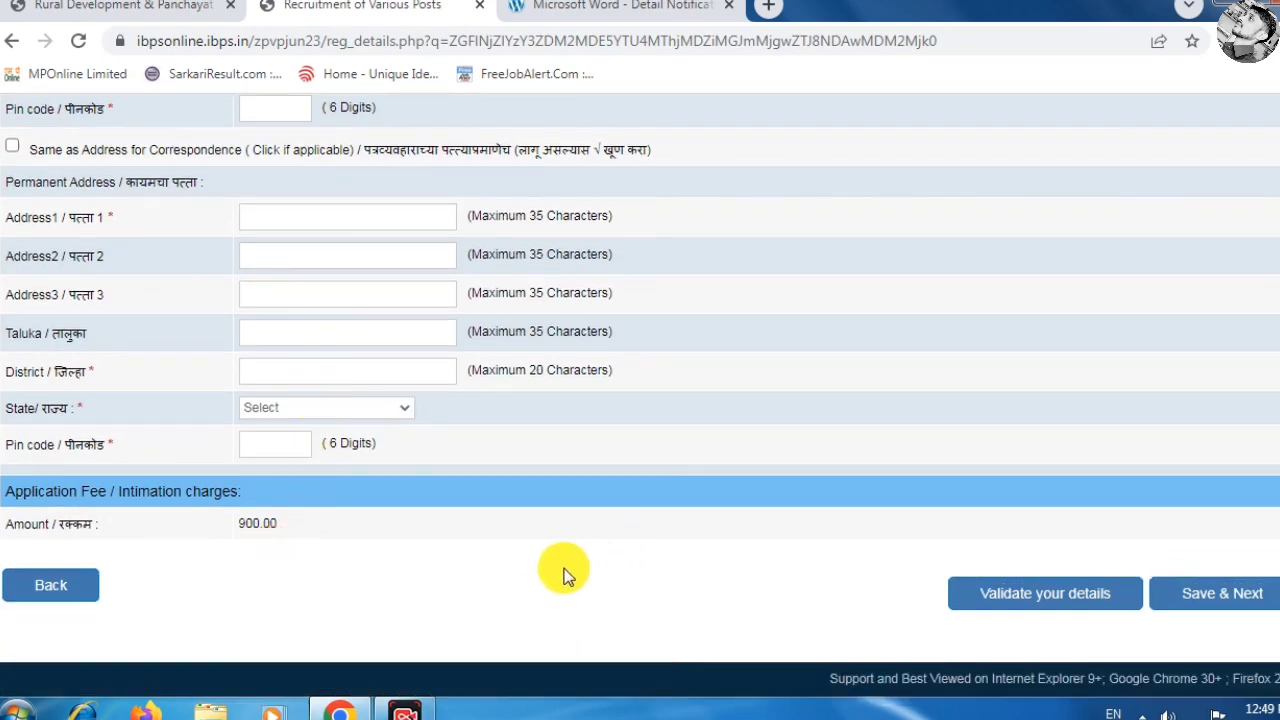
left_click(1222, 596)
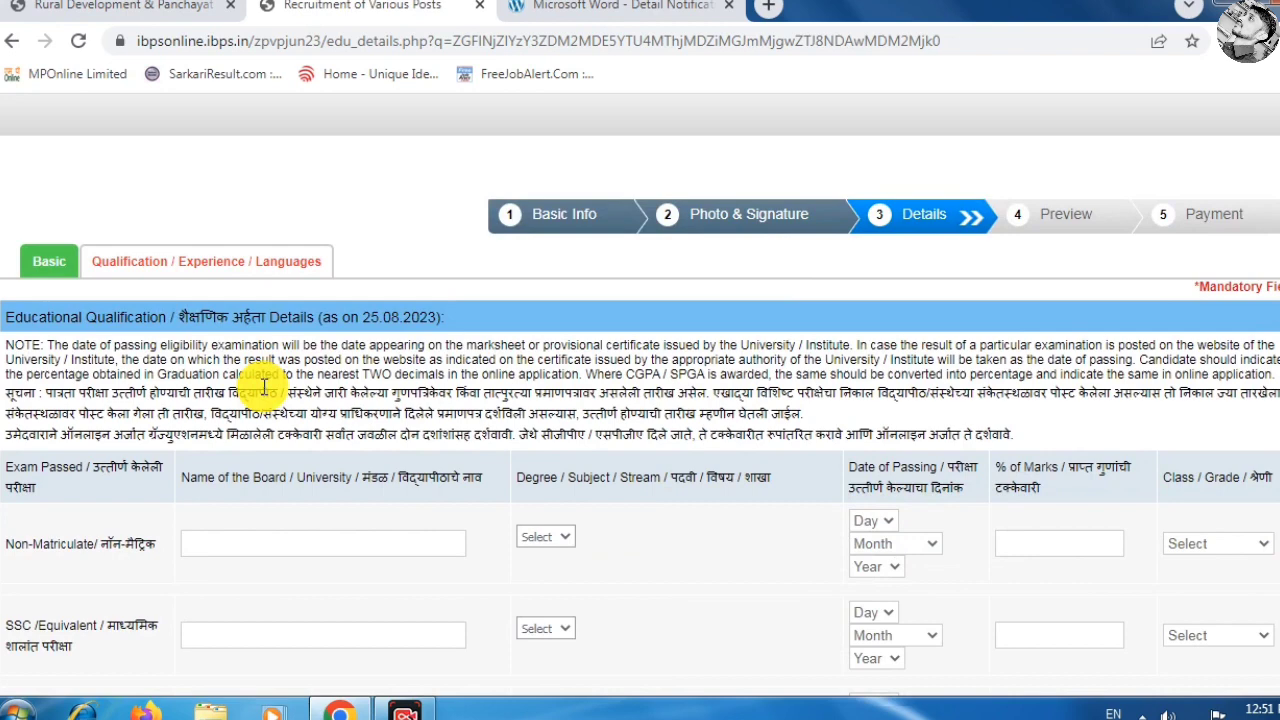
scroll(265, 387, "down", 1)
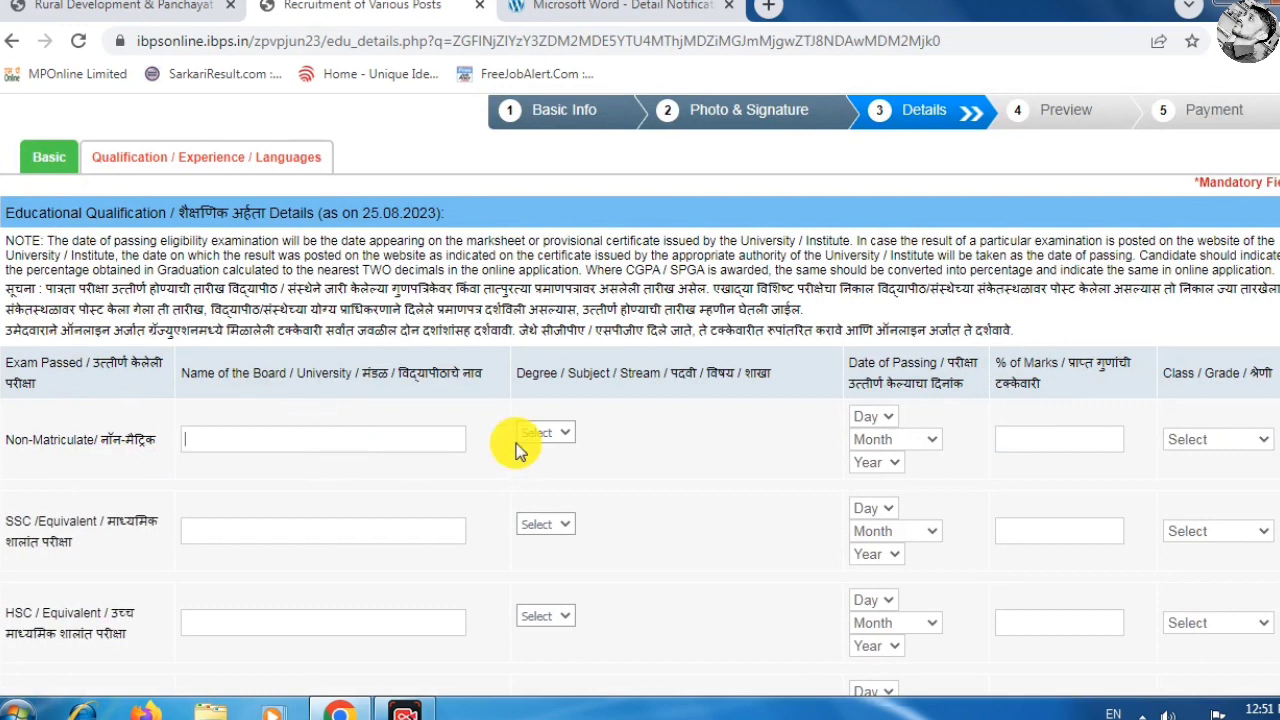
Set the Non-Matriculate degree to Others, passed 15 January 2016.
left_click(546, 432)
left_click(552, 468)
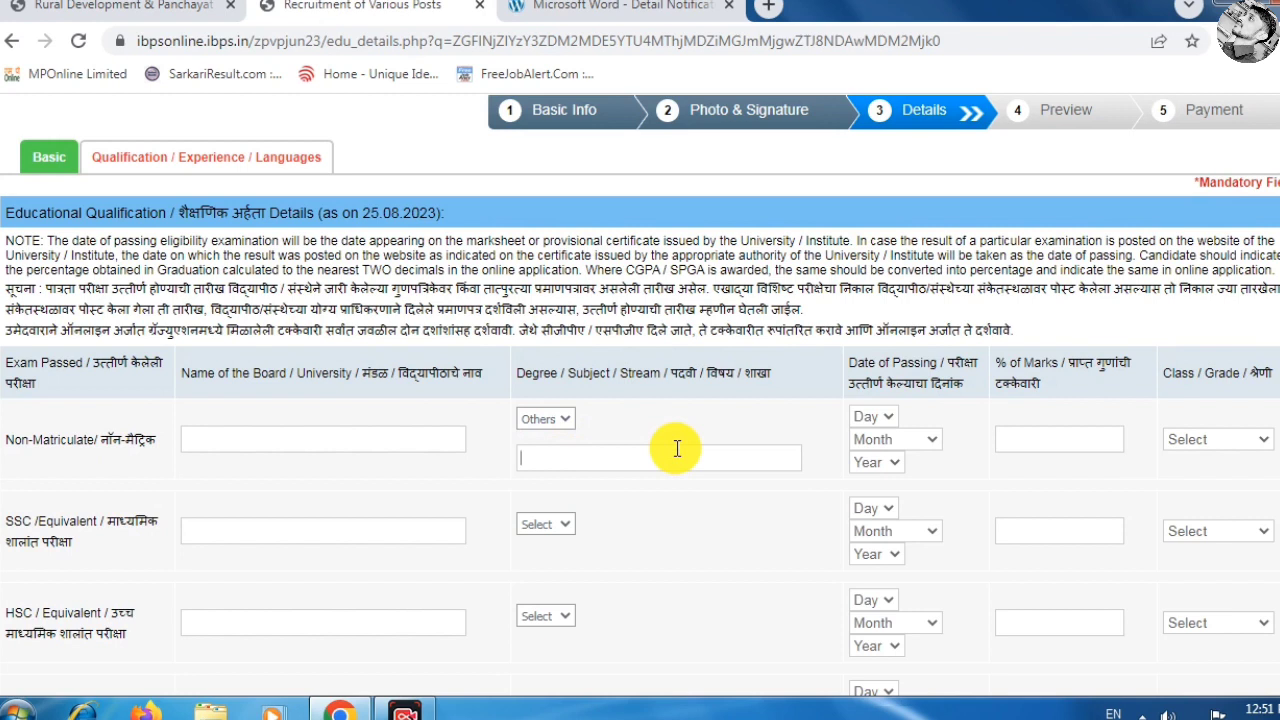
left_click(887, 418)
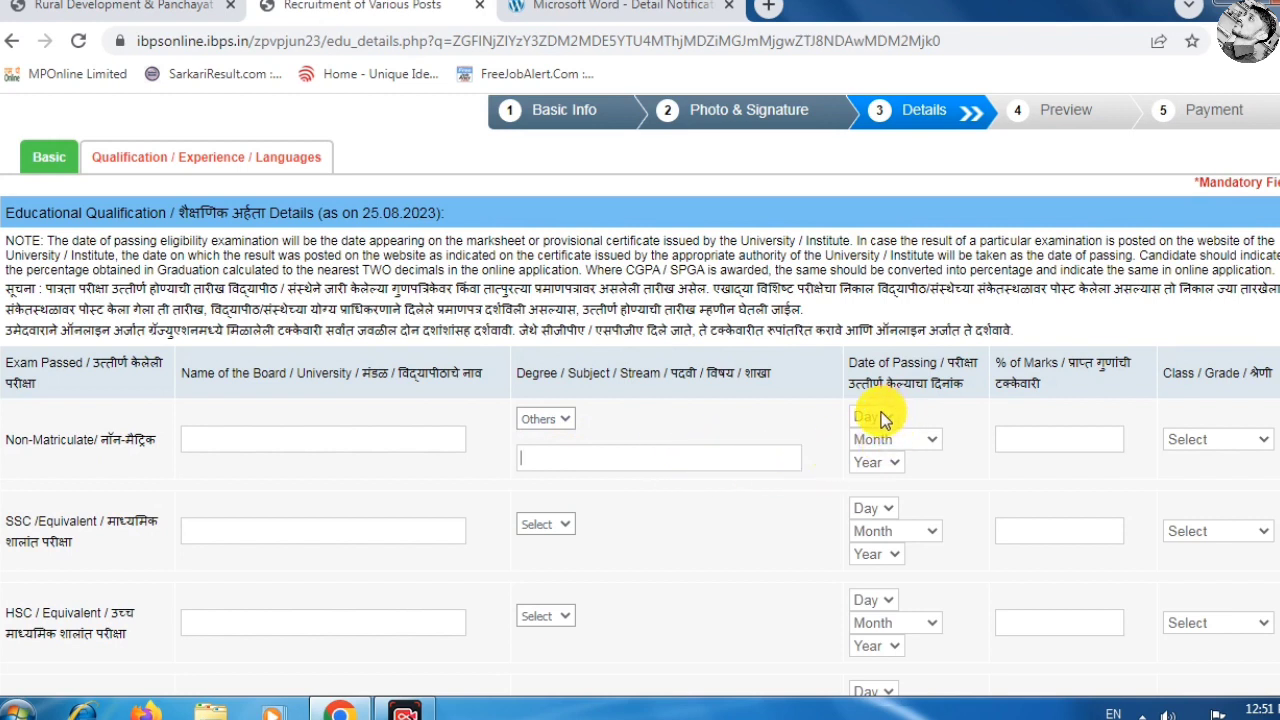
left_click(871, 337)
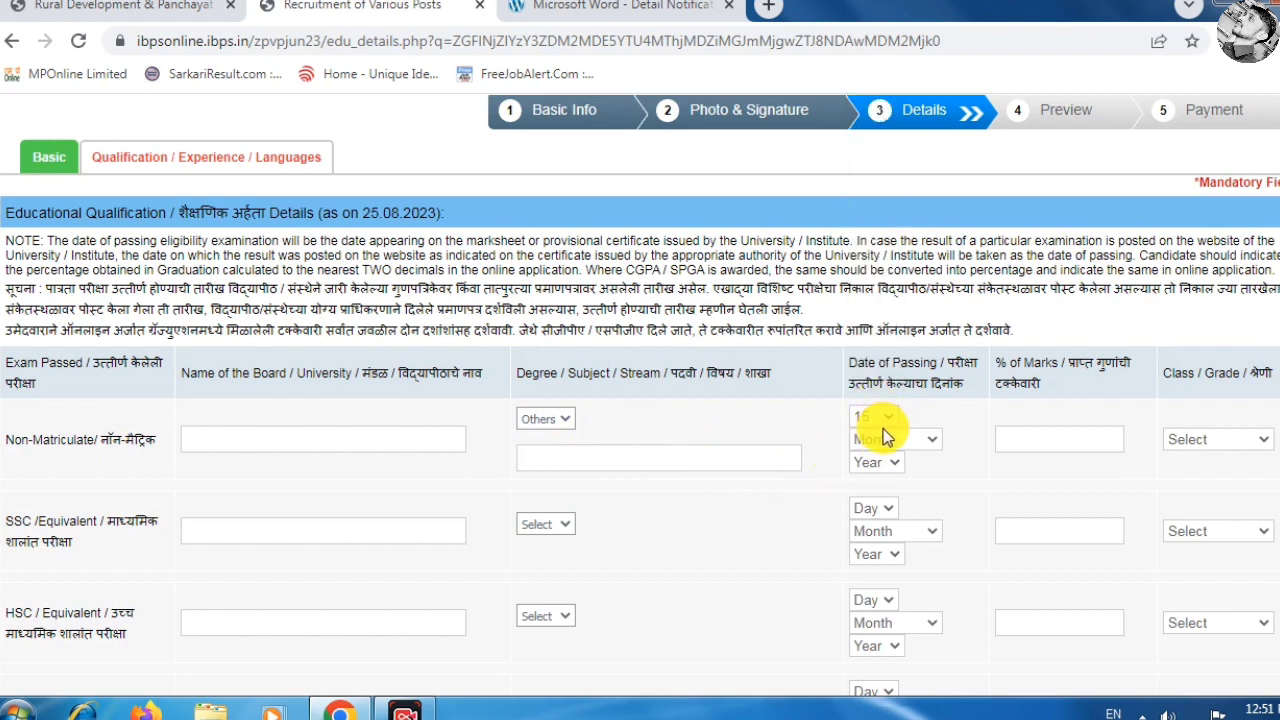
left_click(880, 439)
left_click(879, 478)
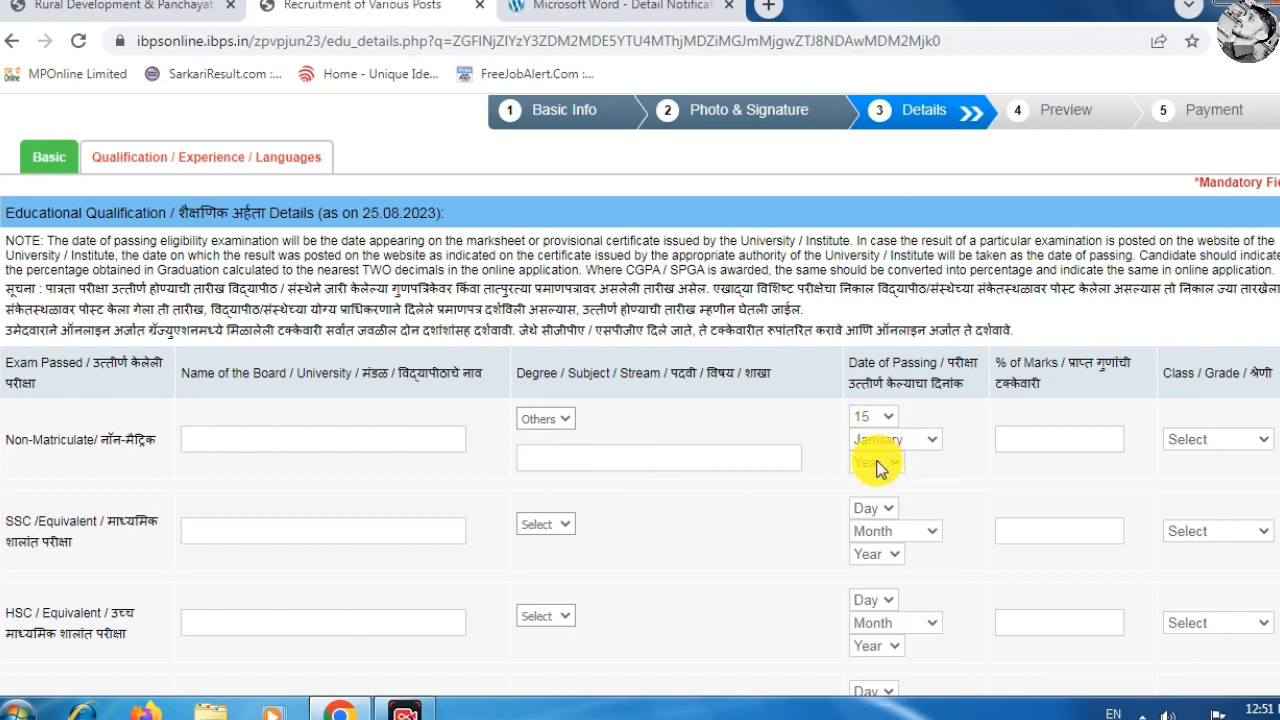
left_click(877, 468)
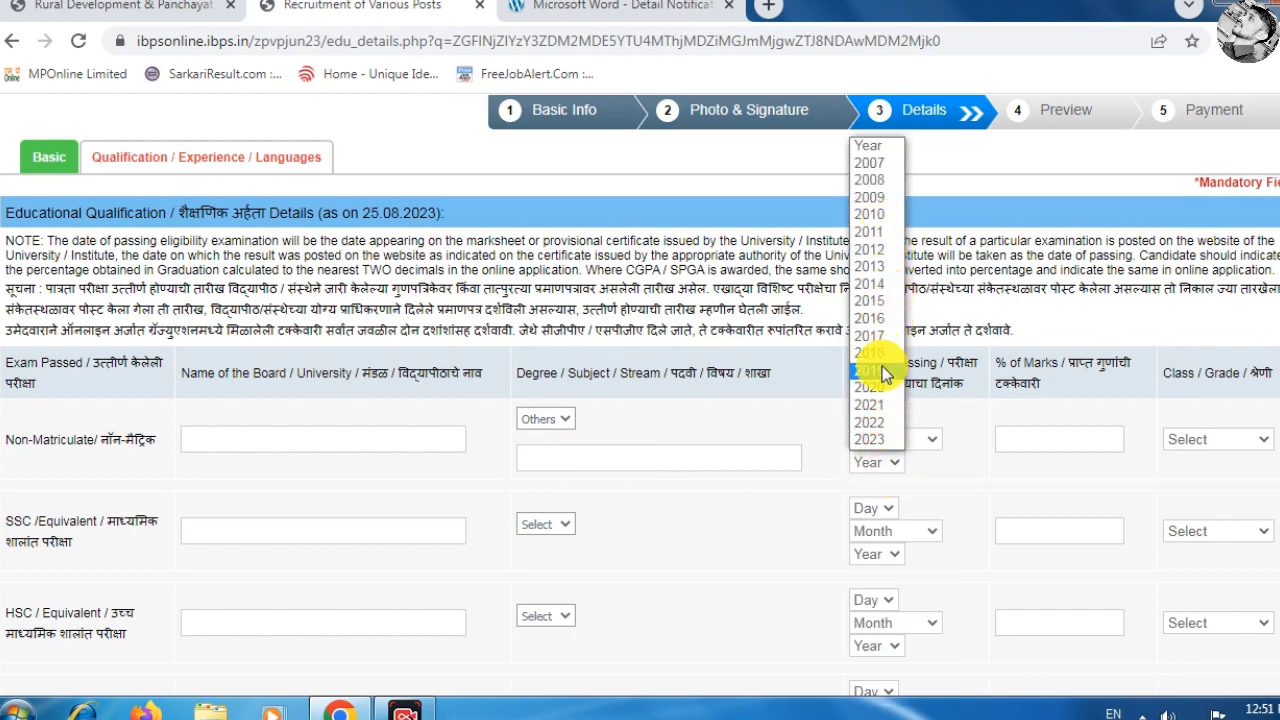
left_click(886, 318)
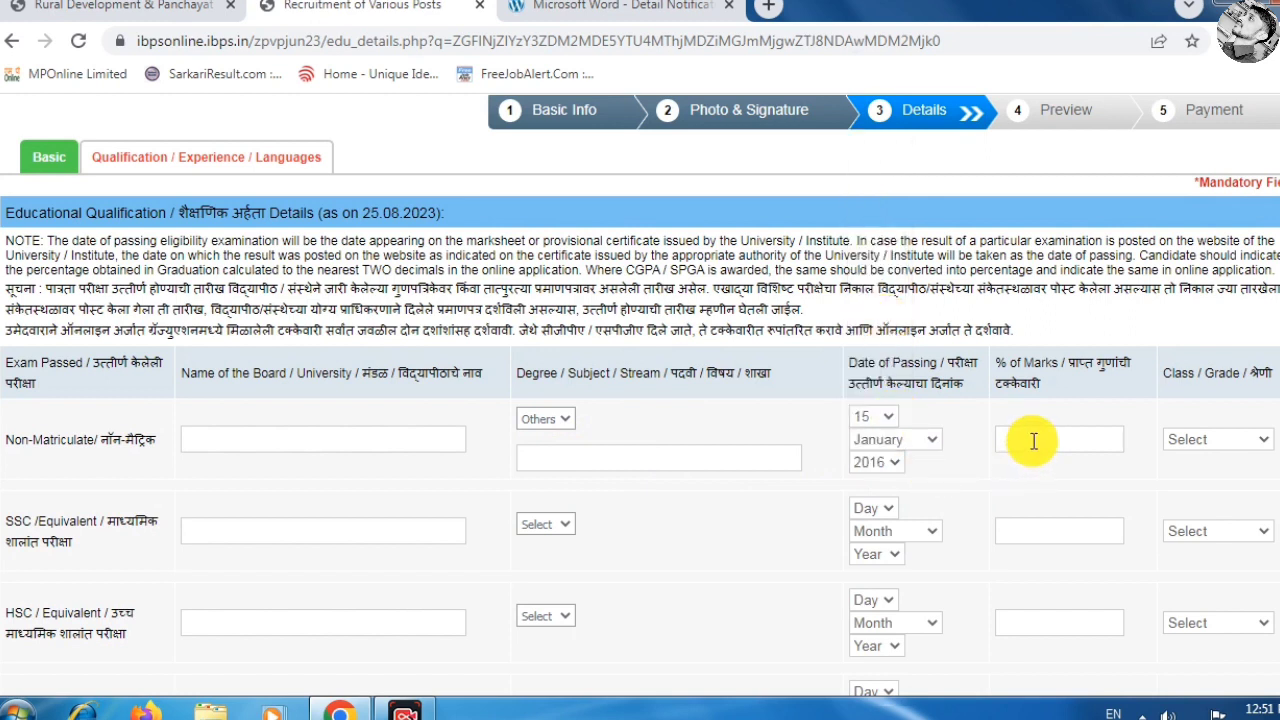
Enter 65.00 % of marks and First Class for the Non-Matriculate row.
left_click(1033, 441)
type("65.00")
left_click(1210, 446)
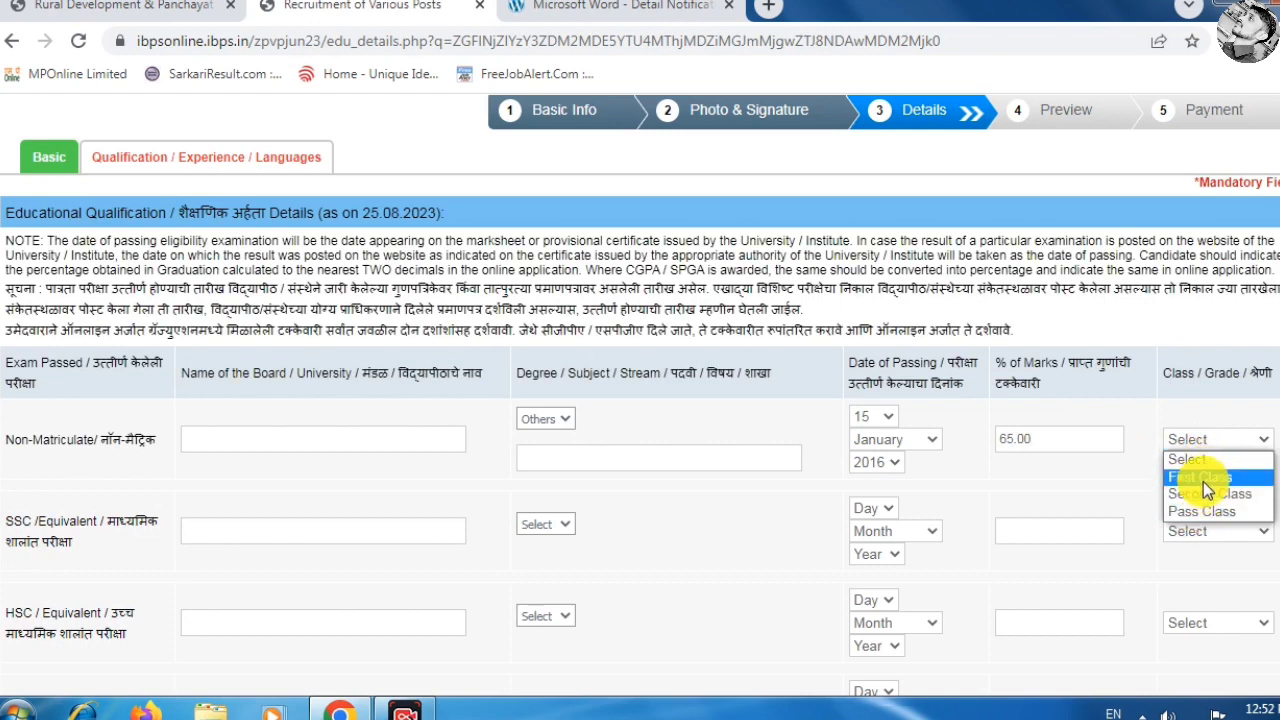
left_click(1204, 476)
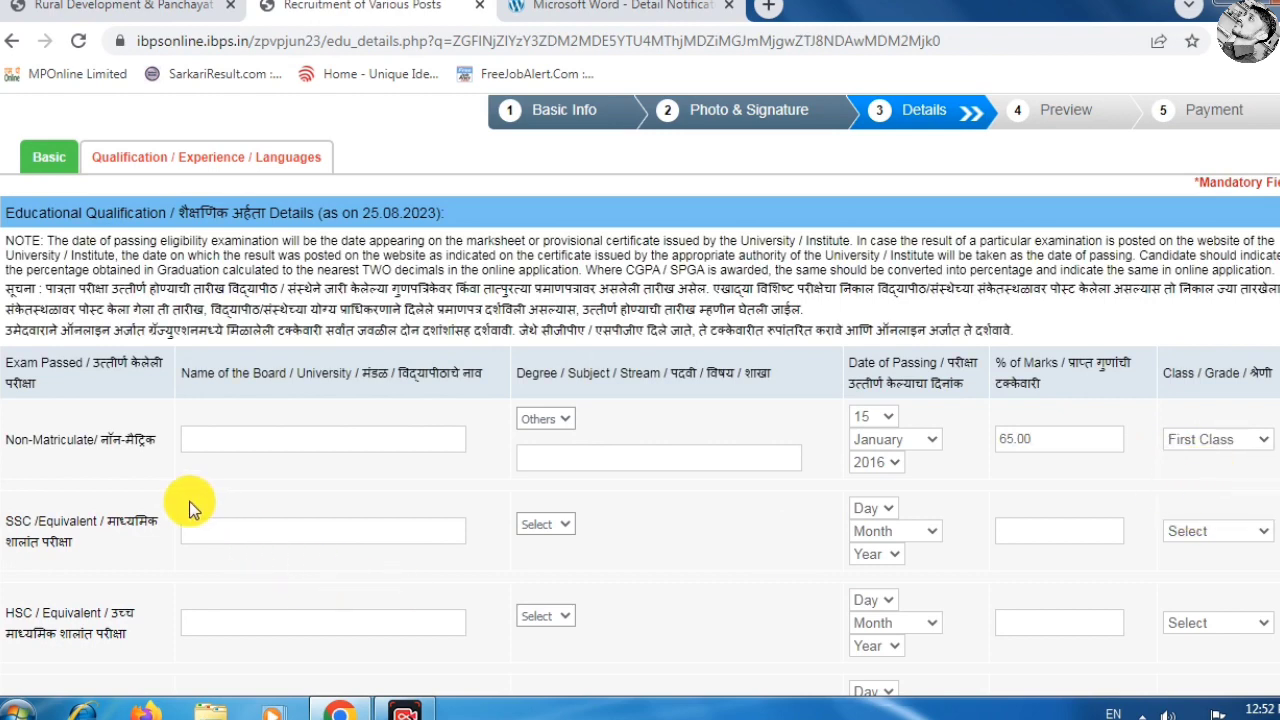
Answer NO to the computer-handling certificate question.
scroll(160, 505, "down", 2)
scroll(145, 507, "down", 1)
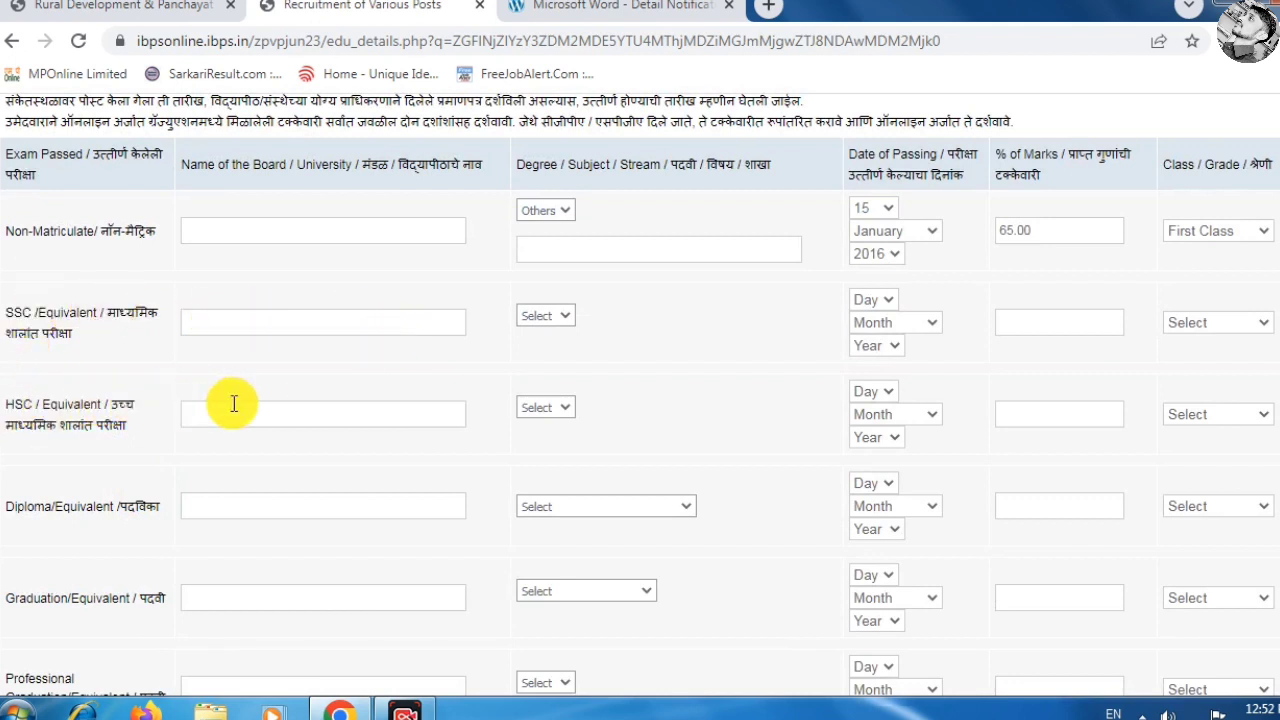
scroll(300, 466, "down", 1)
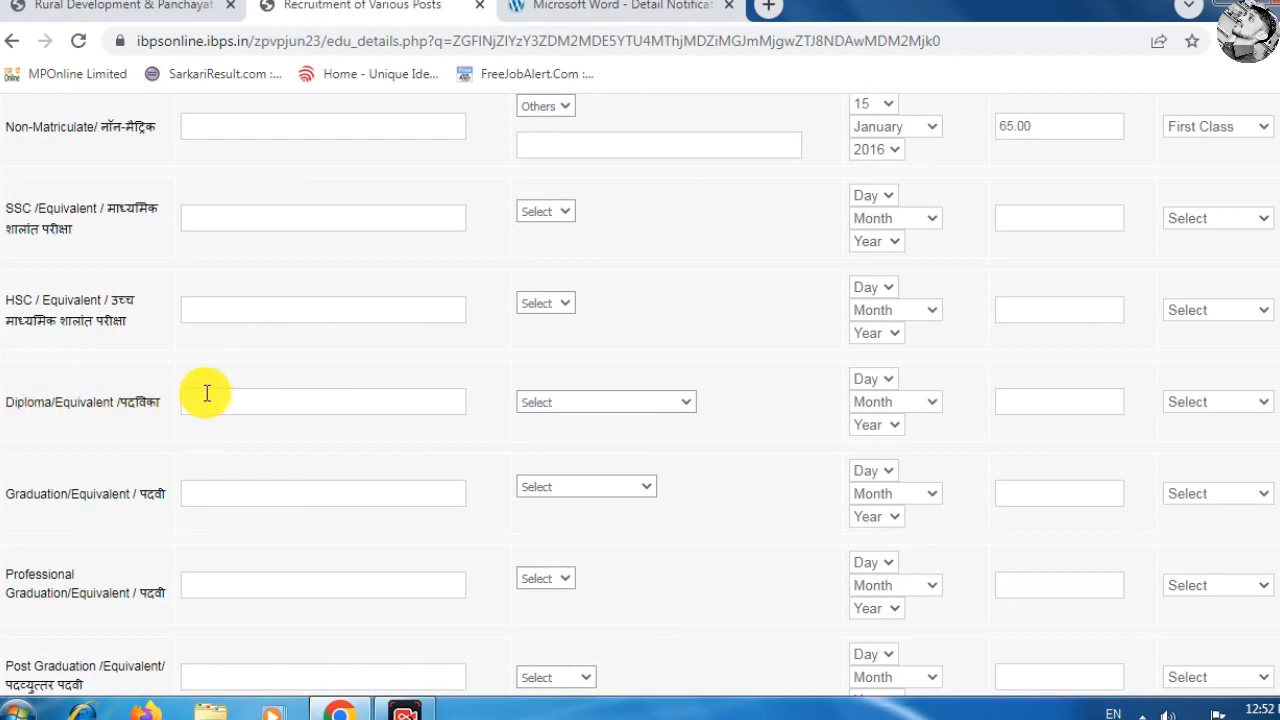
scroll(112, 453, "down", 1)
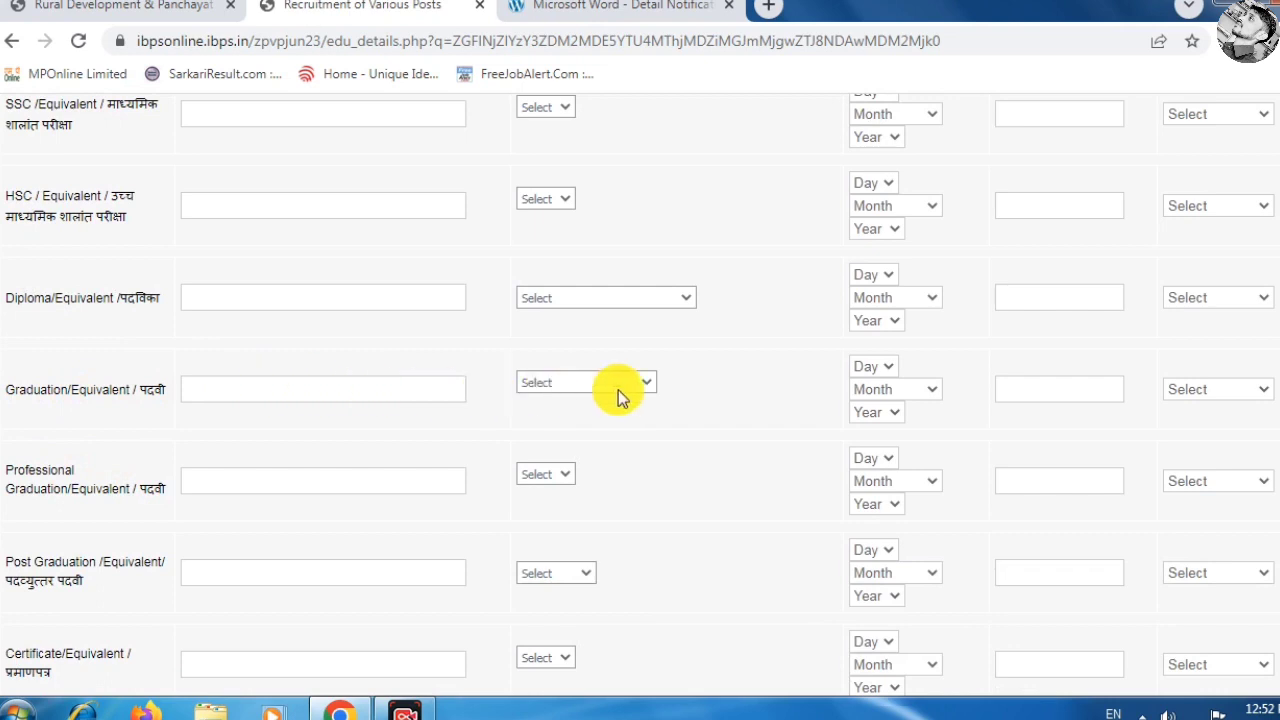
scroll(177, 508, "down", 1)
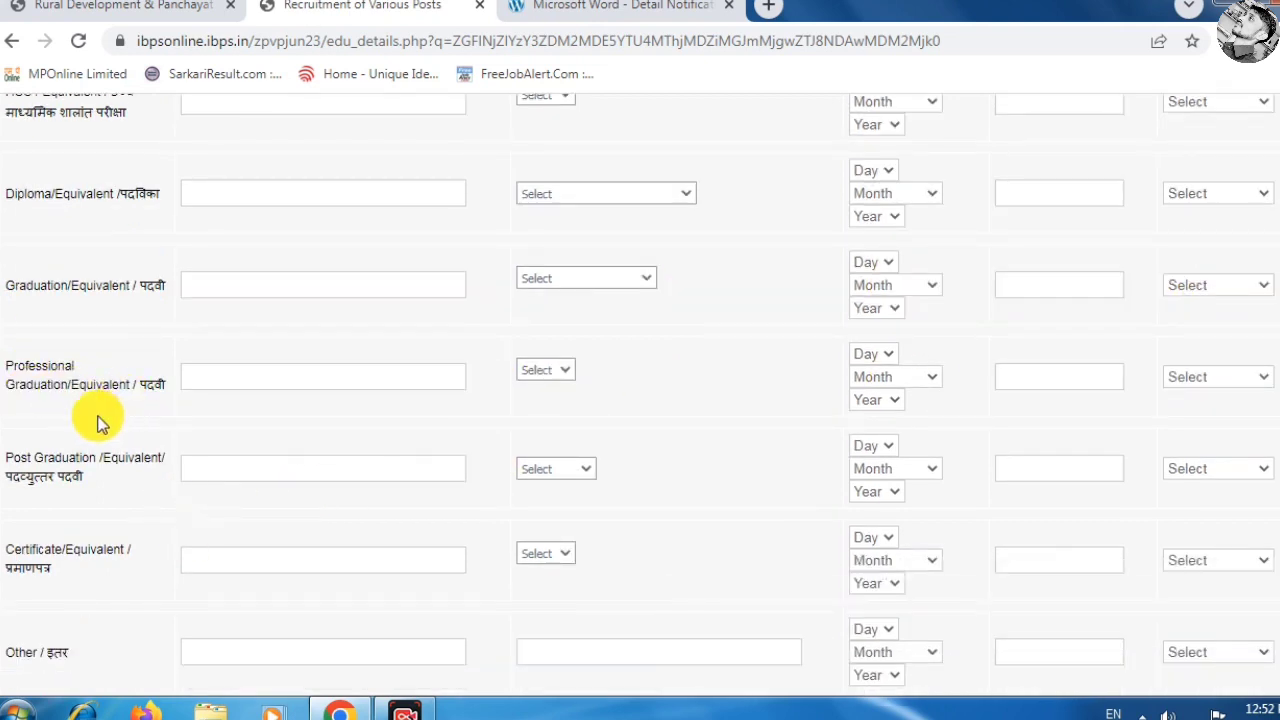
scroll(60, 390, "down", 1)
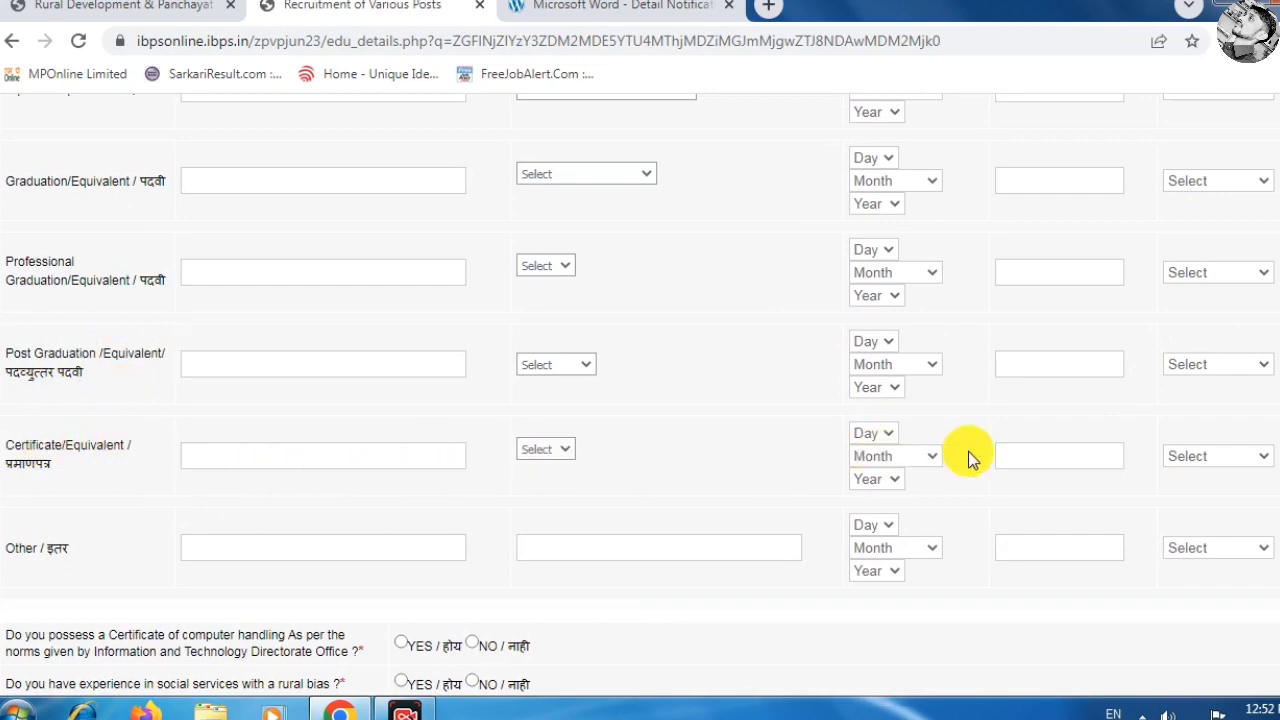
scroll(214, 480, "down", 2)
scroll(300, 380, "down", 1)
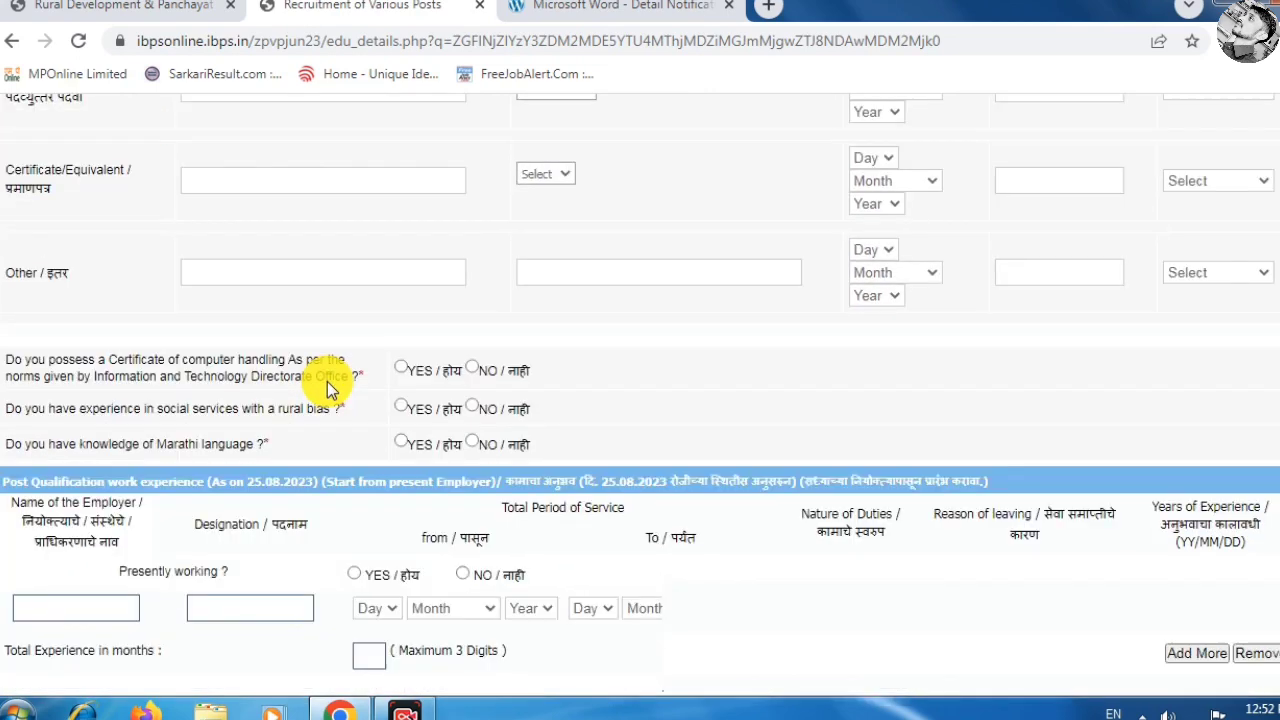
scroll(327, 381, "down", 2)
scroll(357, 386, "up", 3)
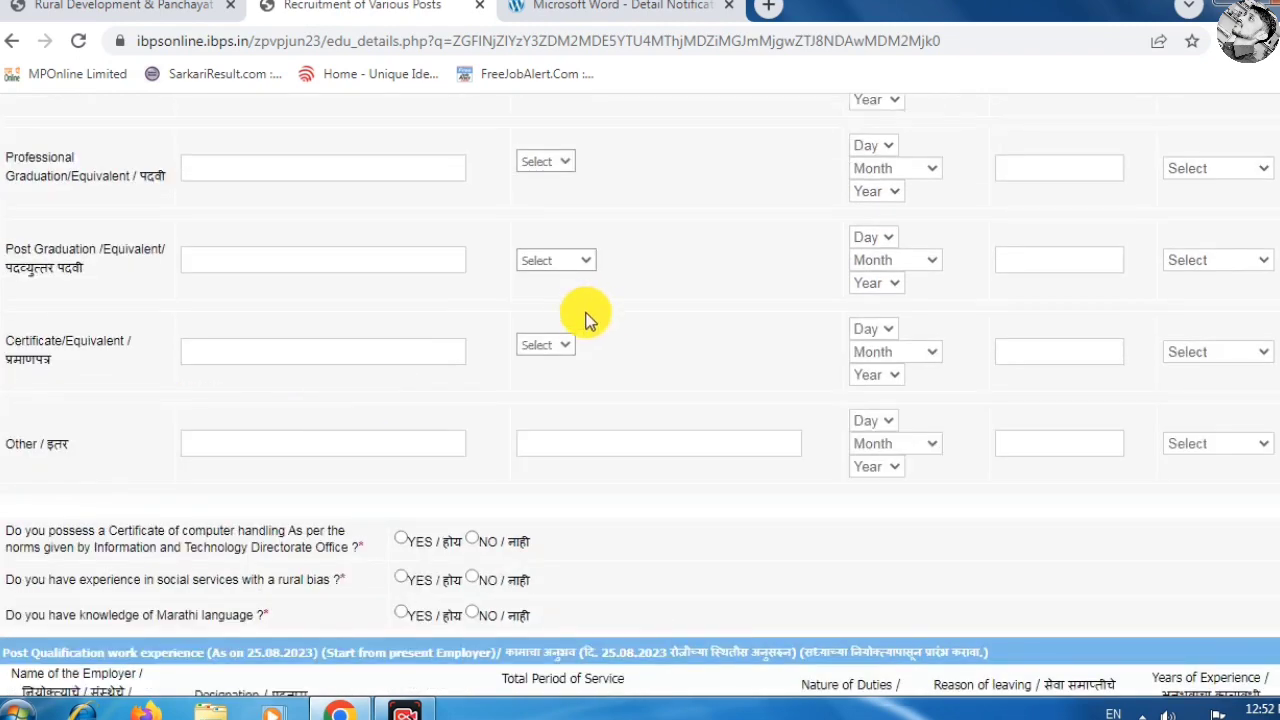
scroll(115, 370, "down", 2)
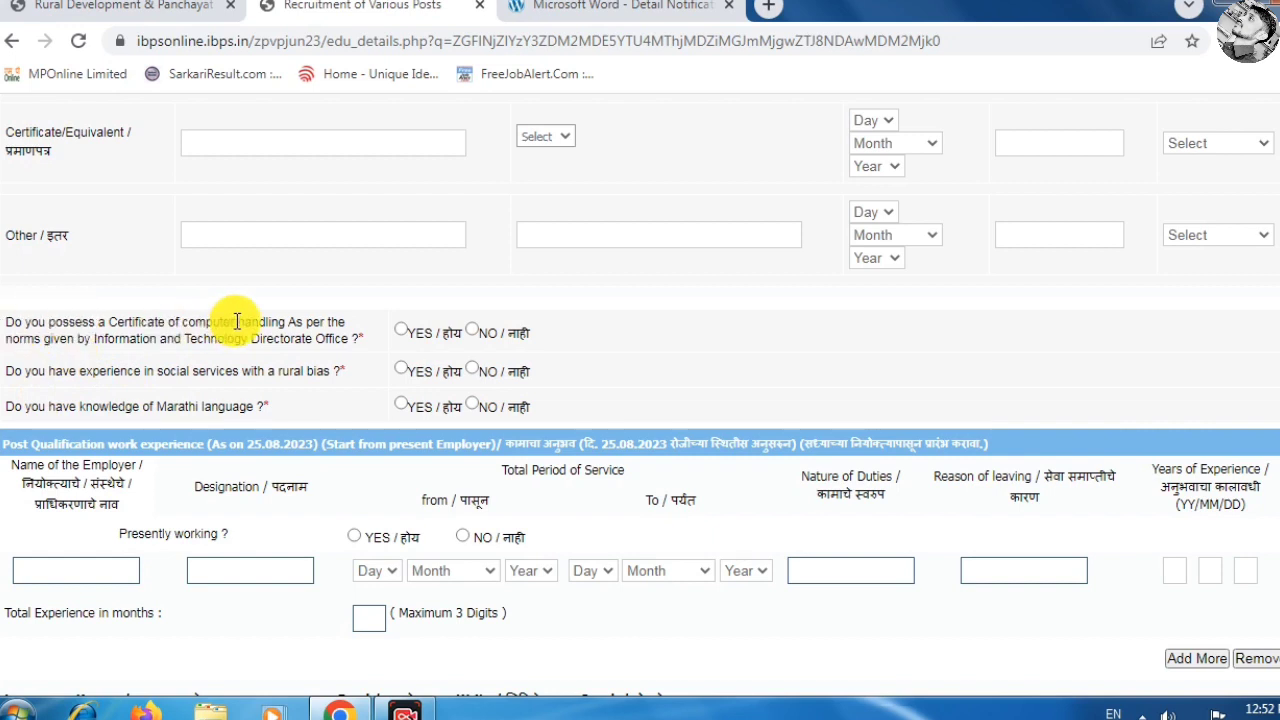
left_click(401, 330)
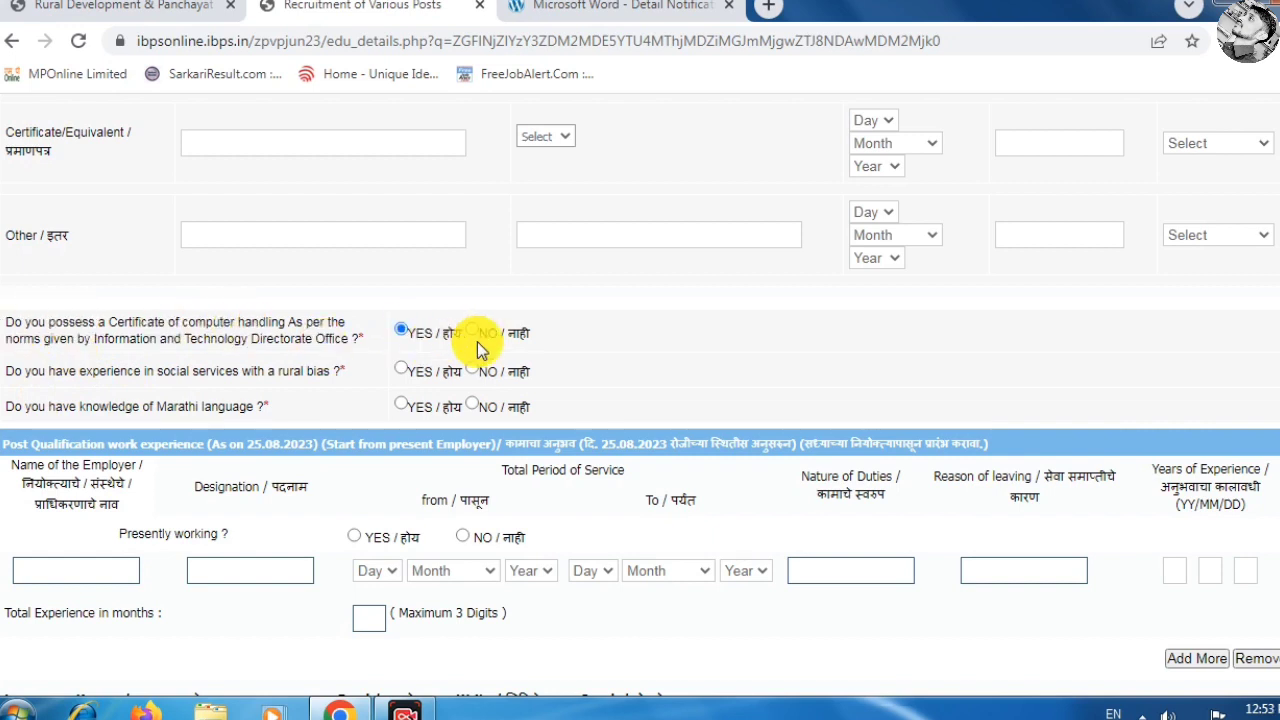
left_click(472, 333)
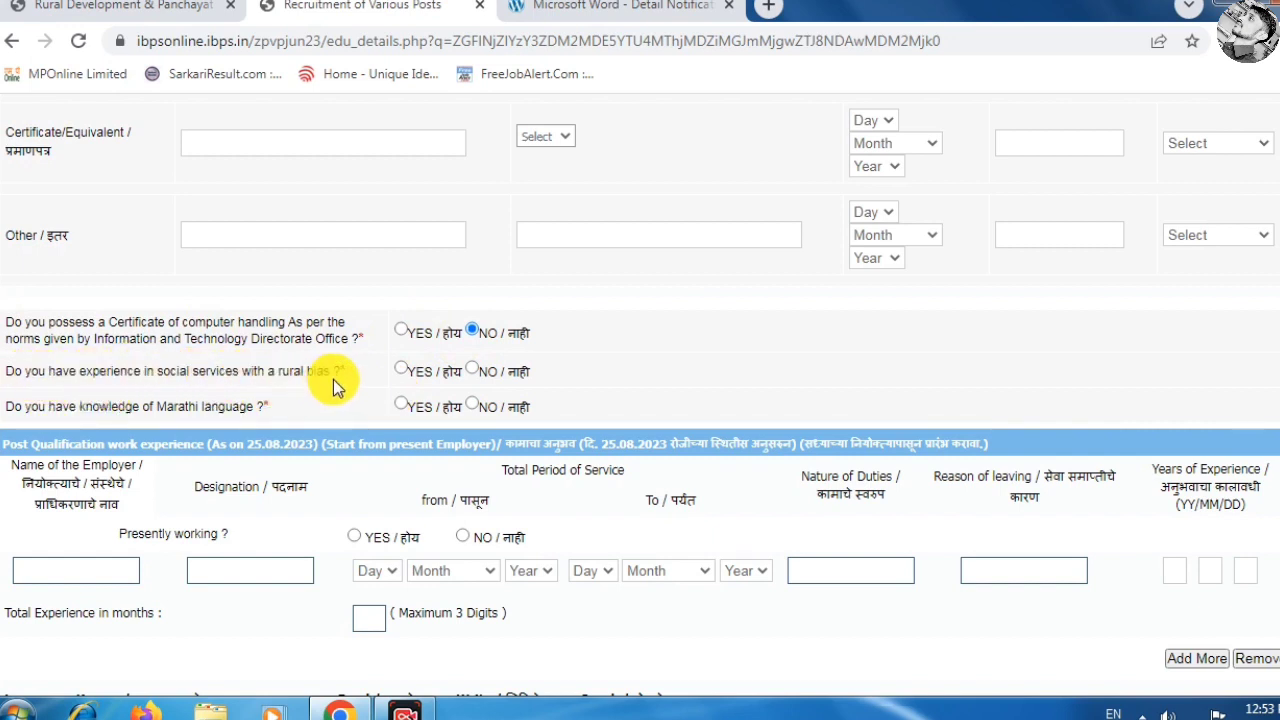
Answer NO to rural social service and YES to knowledge of Marathi.
left_click(472, 369)
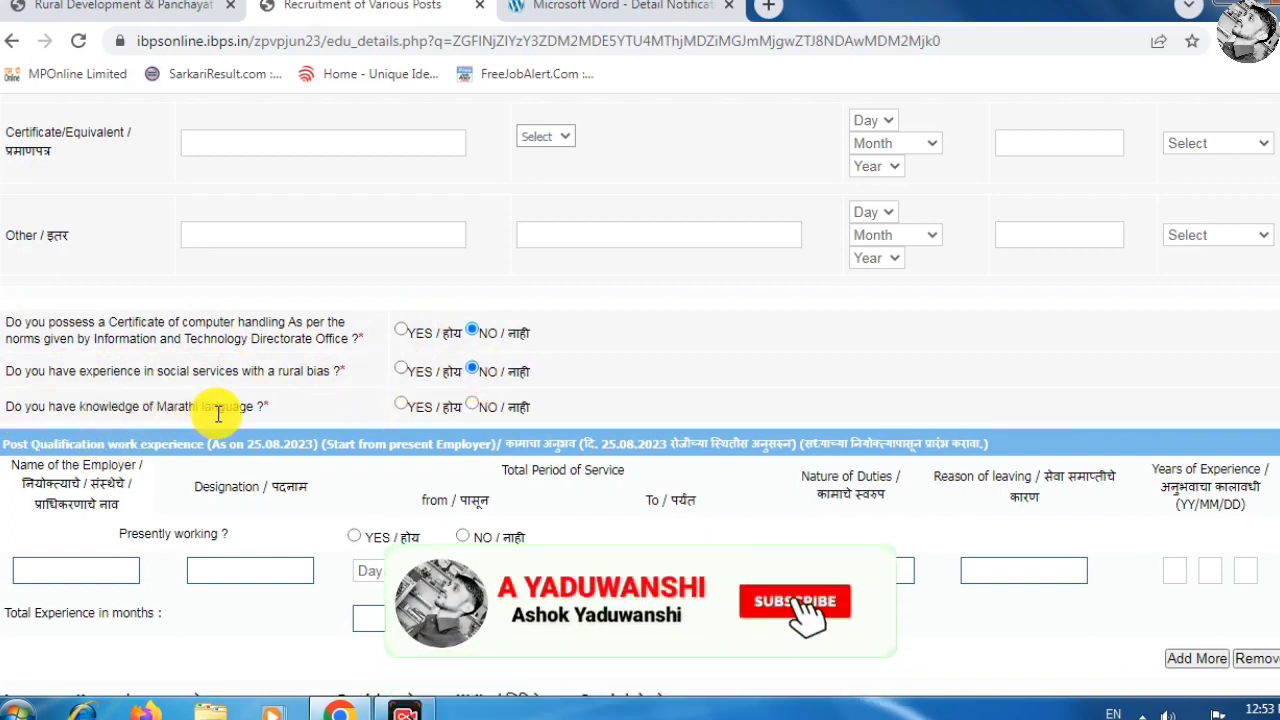
left_click(408, 405)
left_click(472, 408)
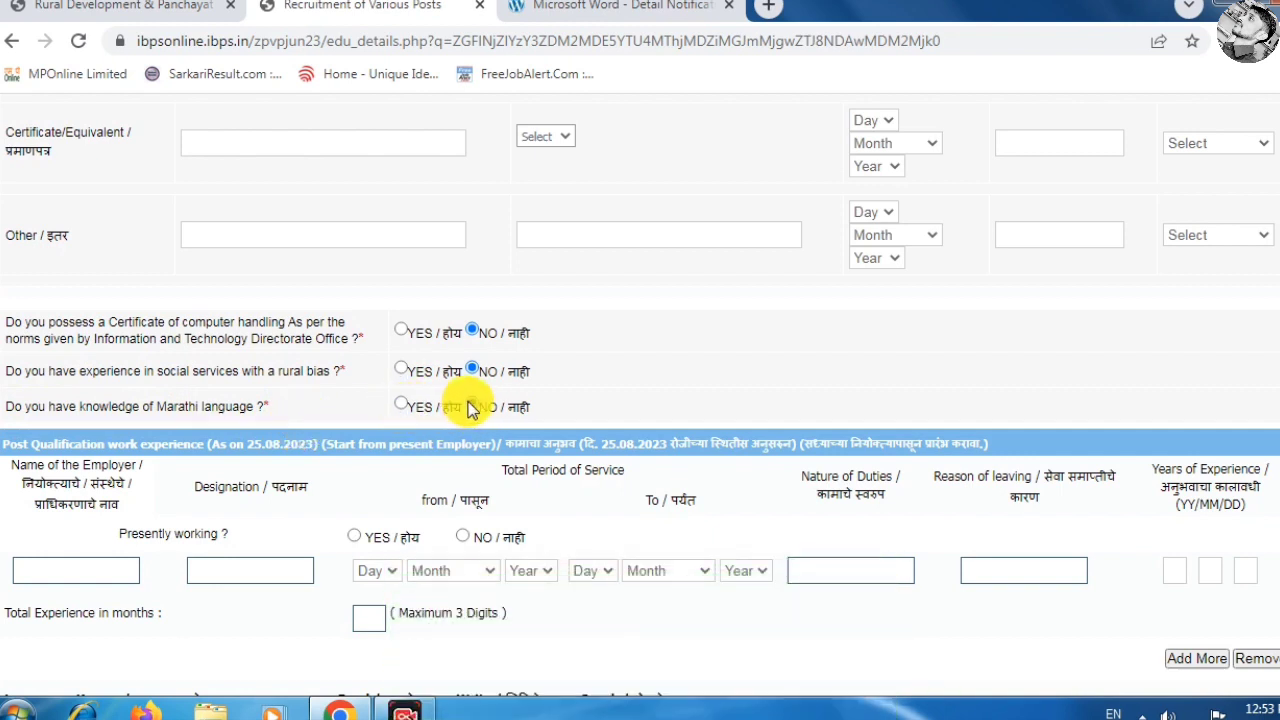
left_click(404, 406)
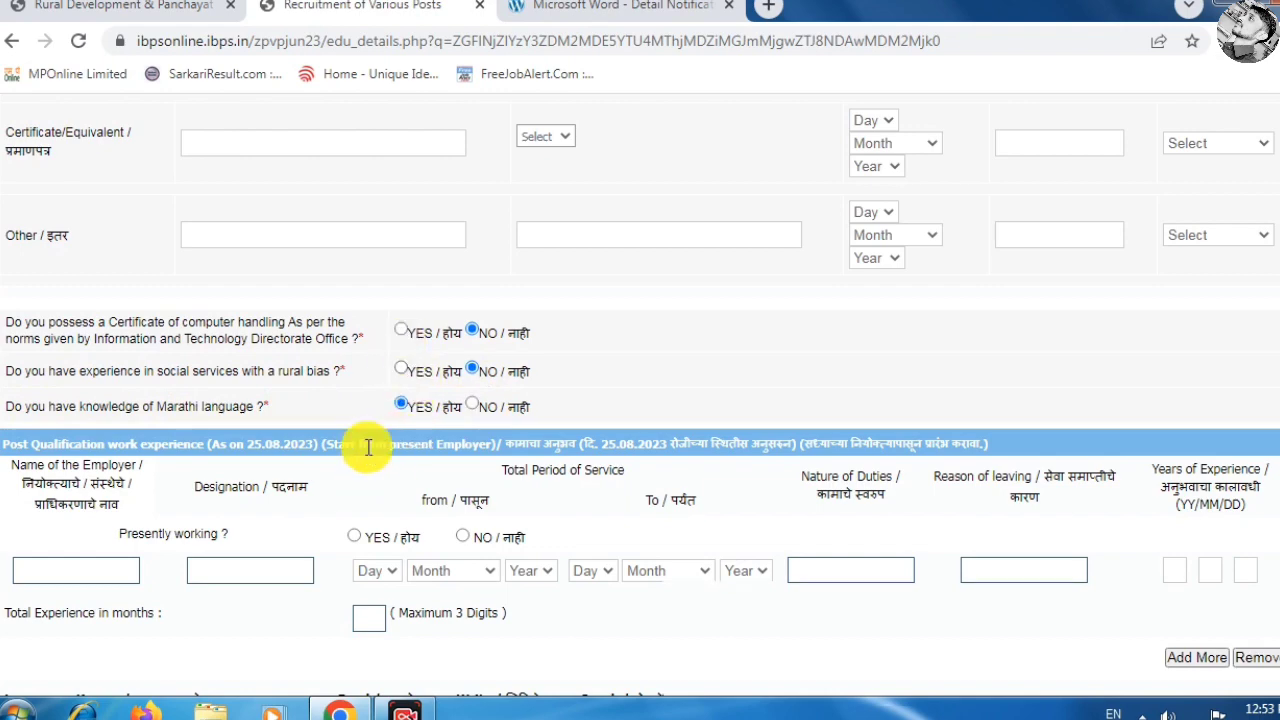
Answer NO to presently working and tick Read, Write, Speak for Marathi.
scroll(366, 449, "down", 2)
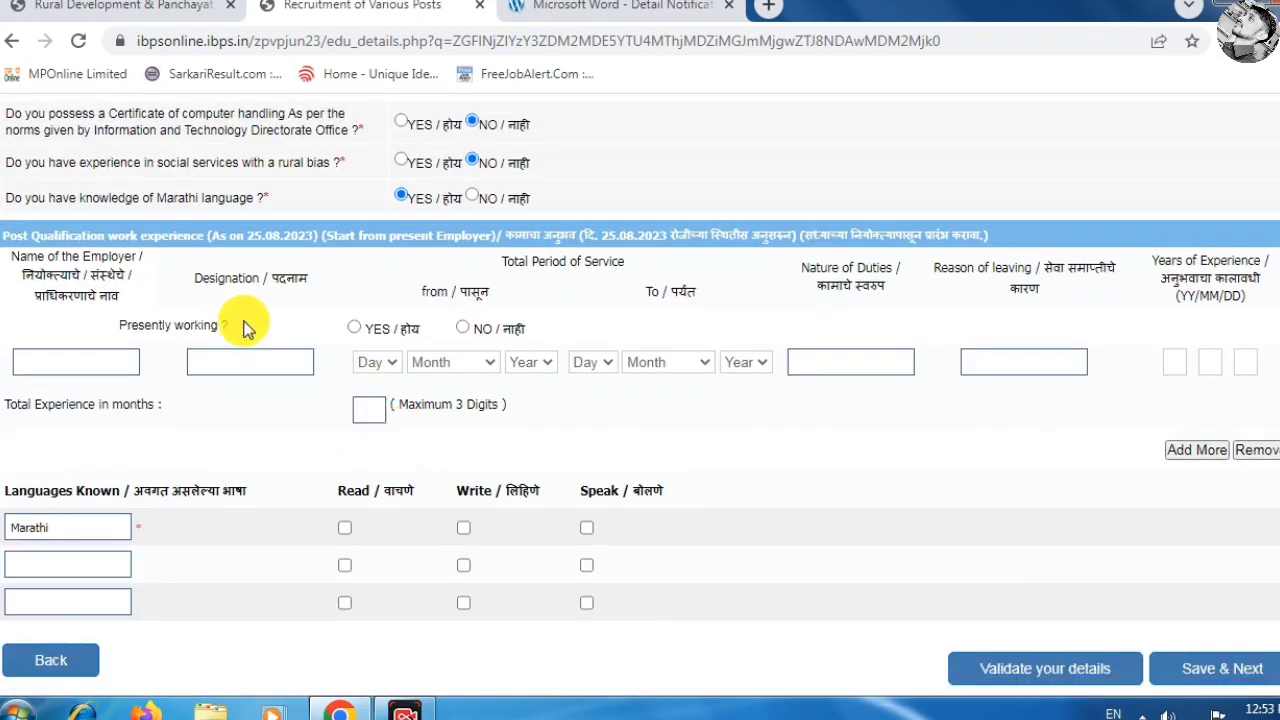
left_click(354, 328)
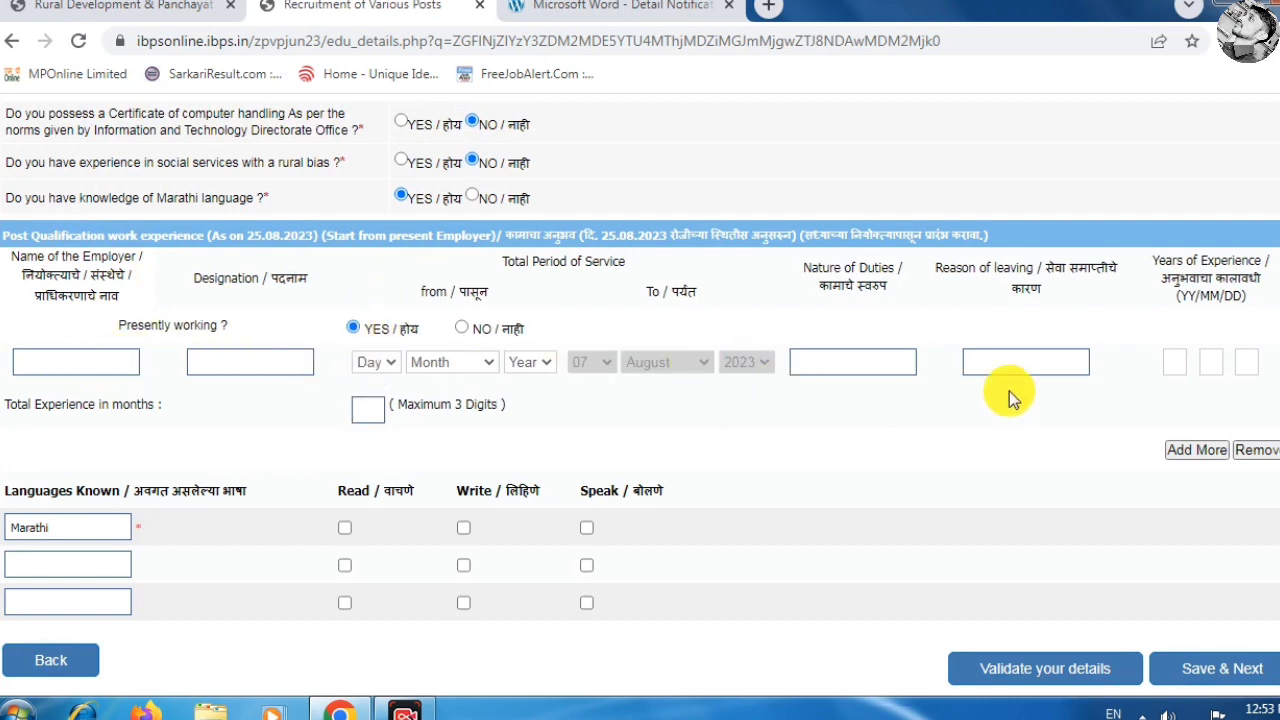
left_click(467, 330)
scroll(106, 512, "down", 1)
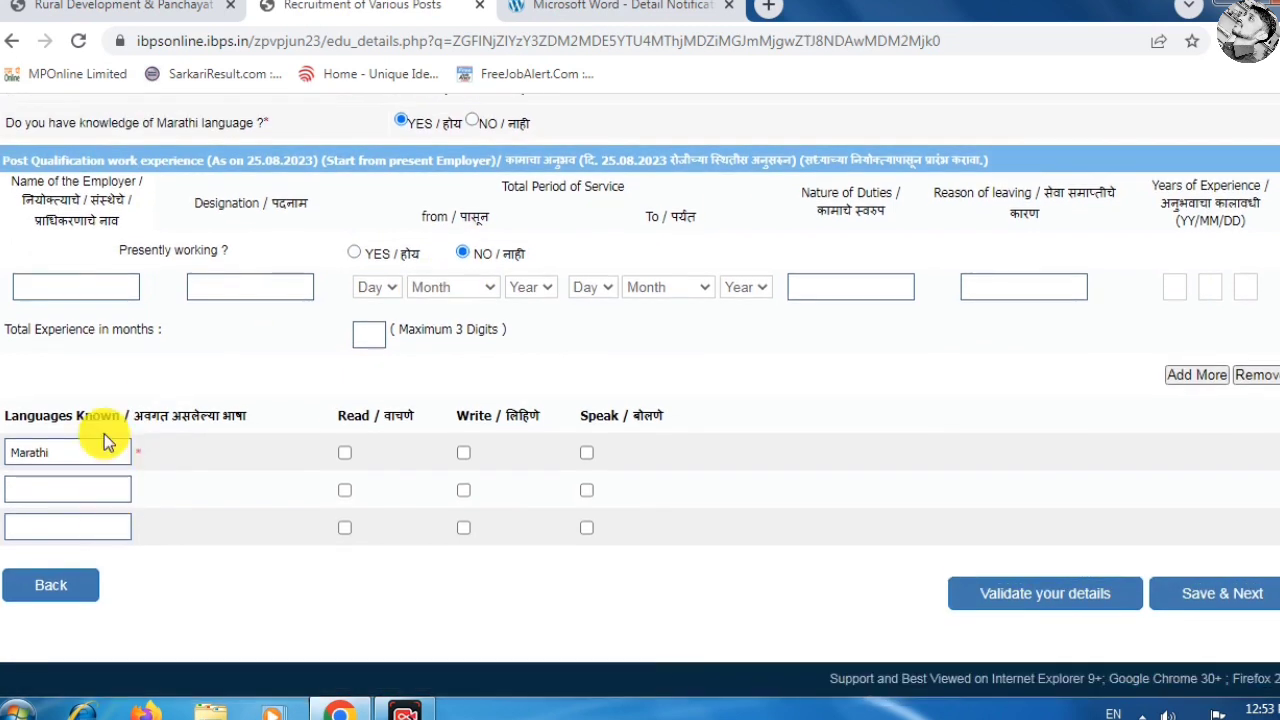
left_click(345, 452)
left_click(463, 452)
left_click(587, 455)
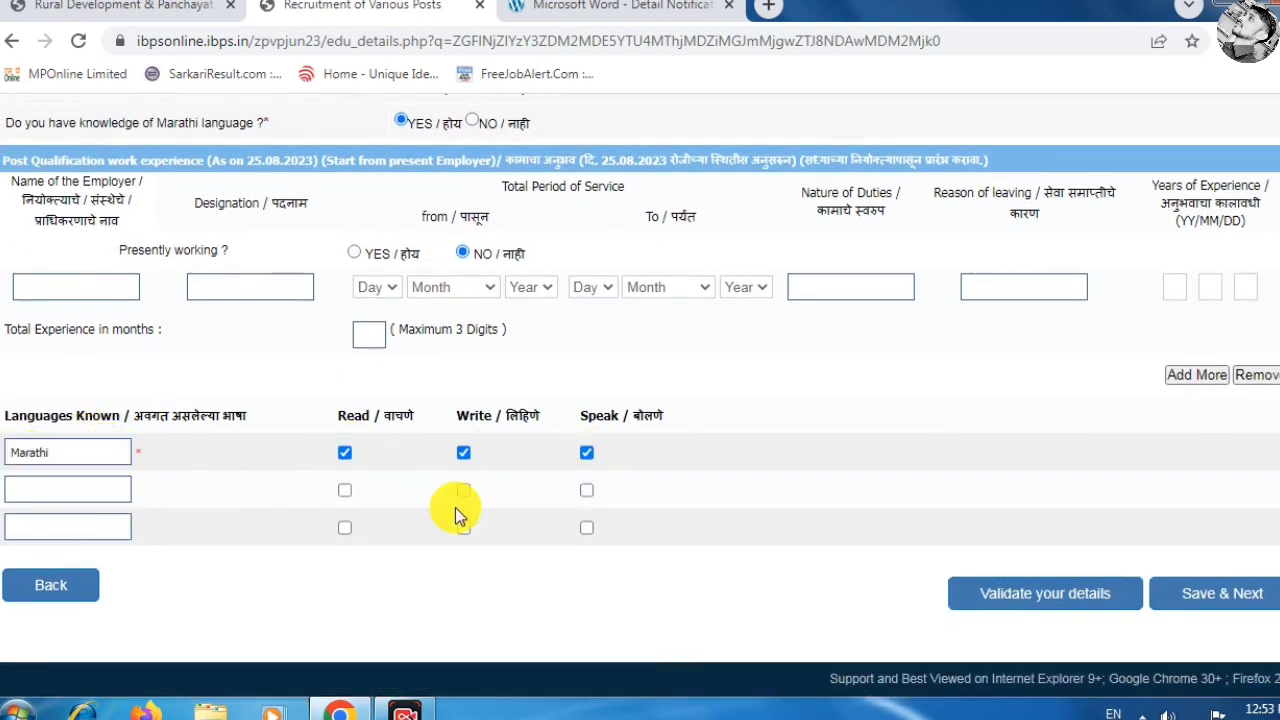
Add english with Read, Write, Speak, and tick Read and Speak for hindi.
left_click(80, 492)
type("english")
left_click(344, 490)
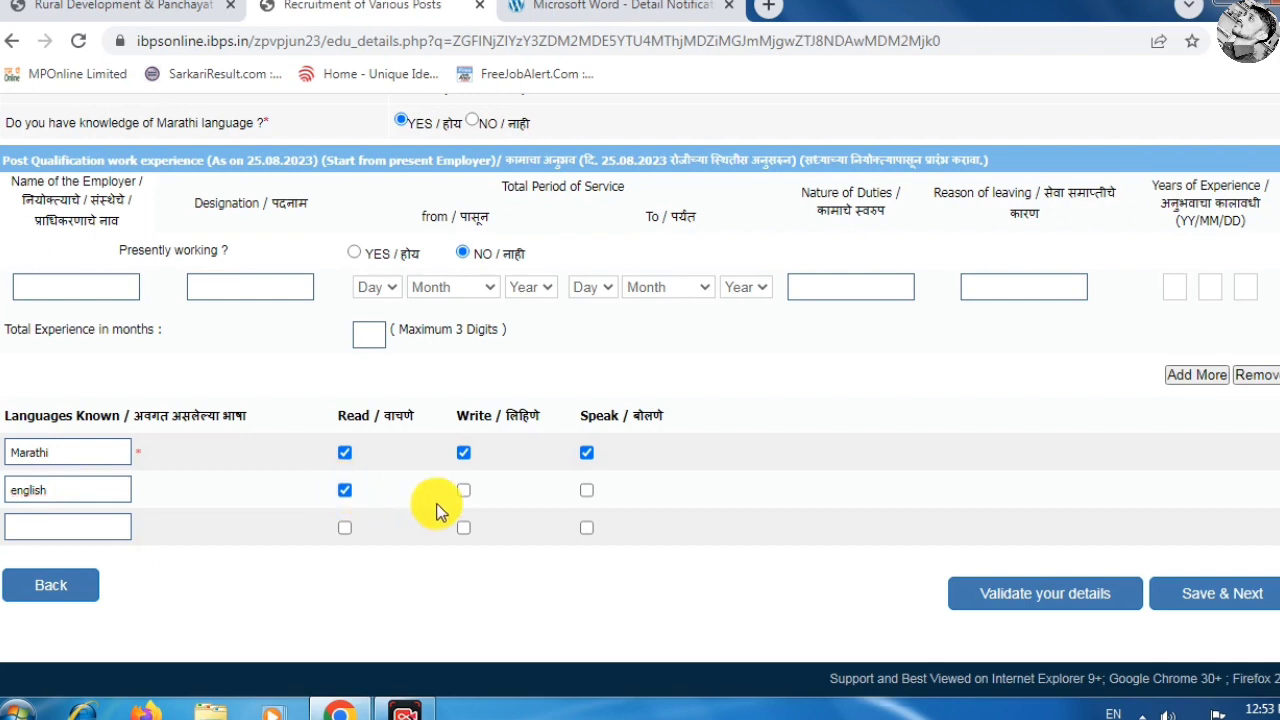
left_click(463, 490)
left_click(586, 490)
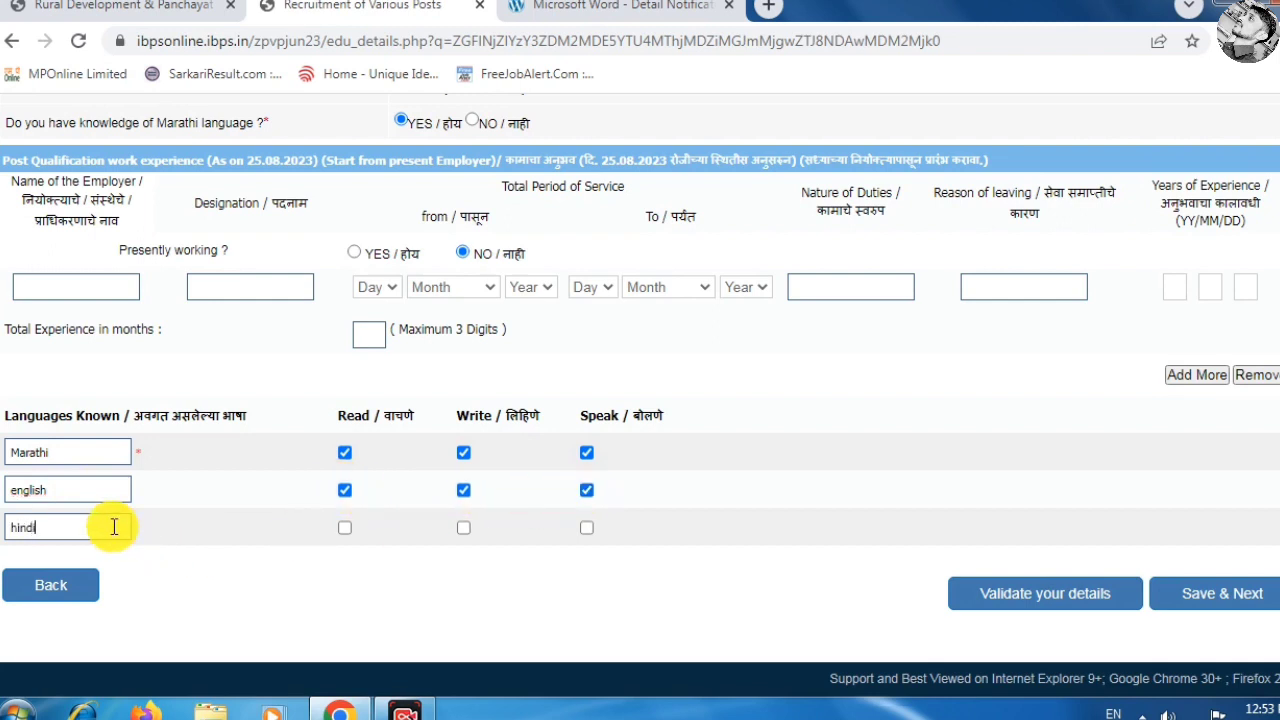
left_click(344, 527)
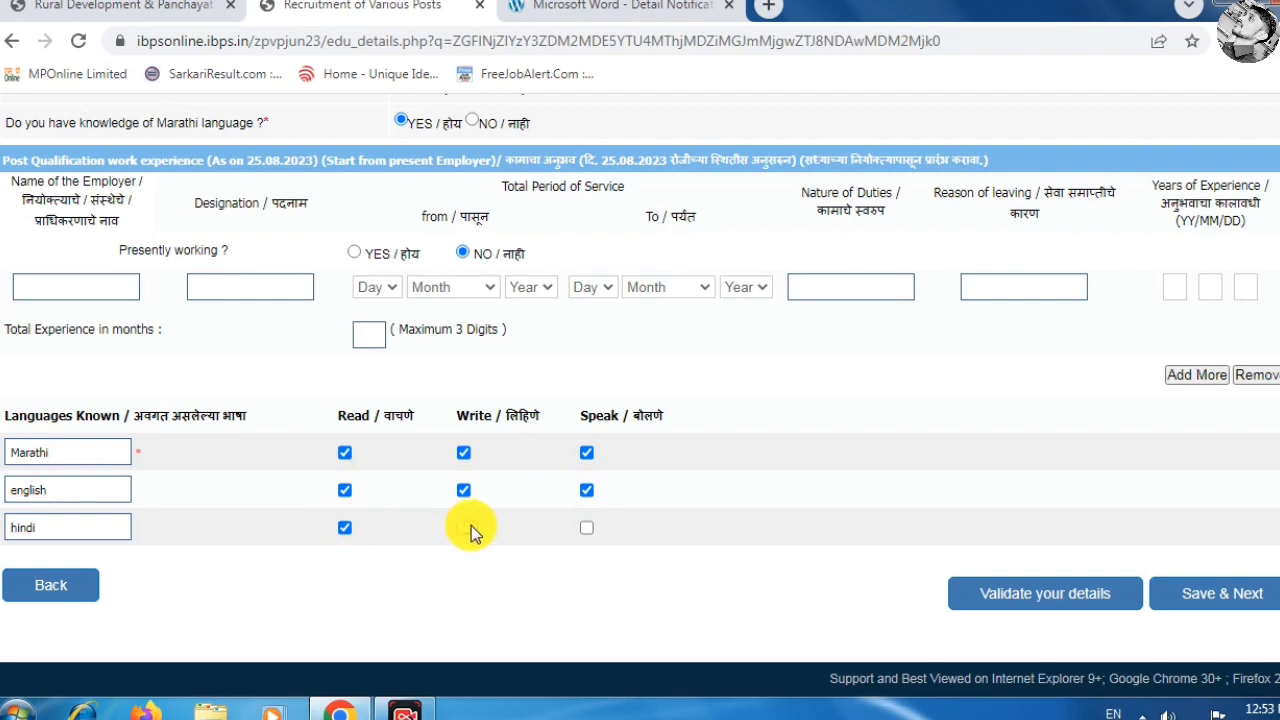
left_click(586, 530)
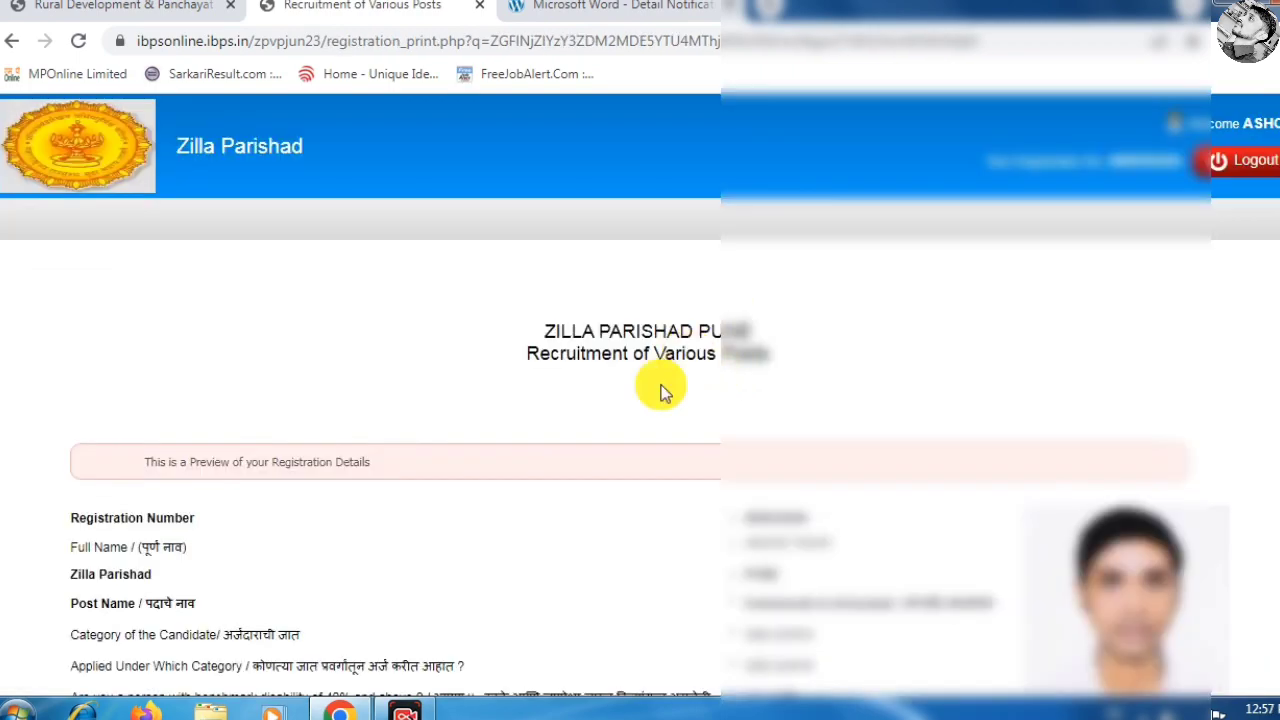
Agree to the declaration on the preview and complete the registration.
scroll(605, 408, "down", 15)
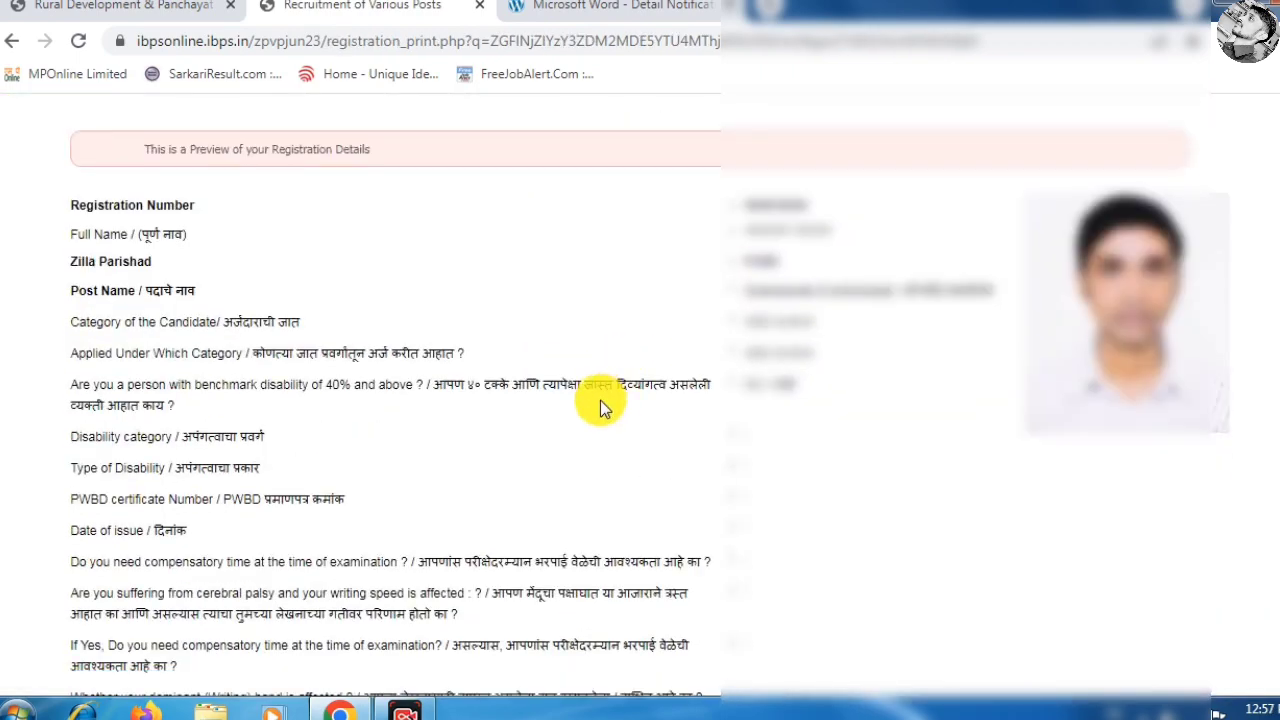
scroll(608, 407, "down", 20)
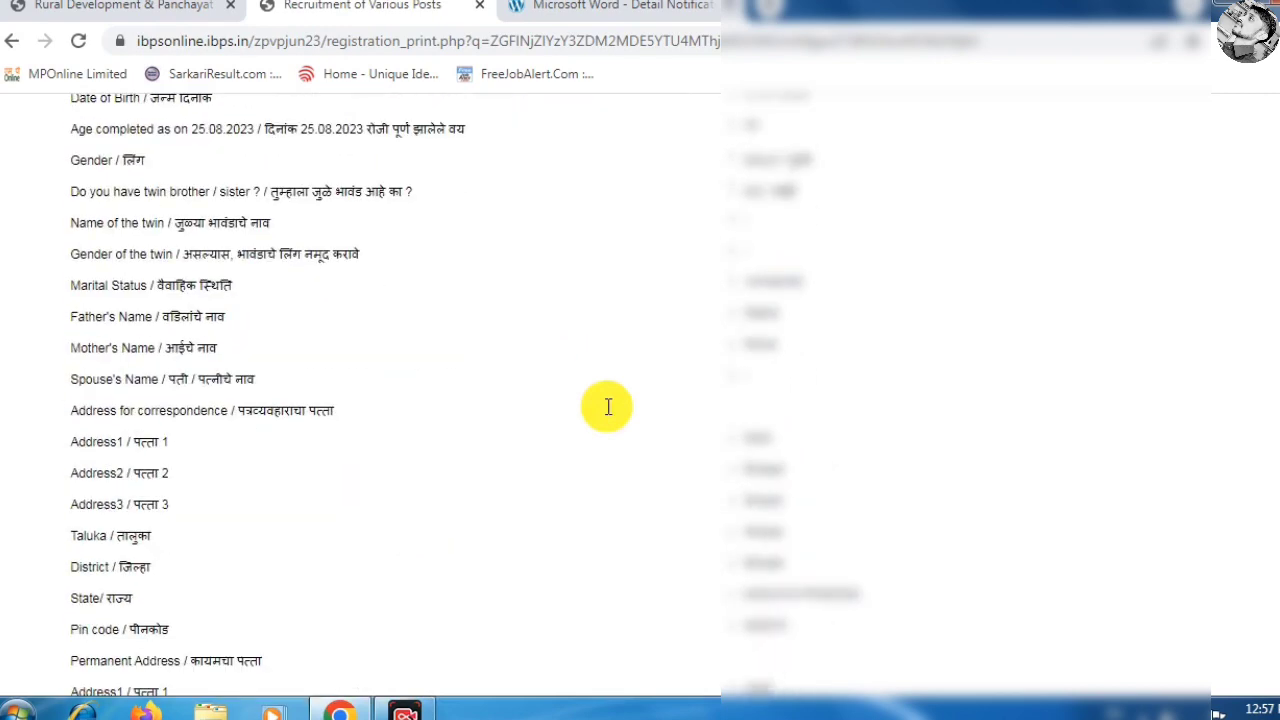
scroll(608, 407, "down", 5)
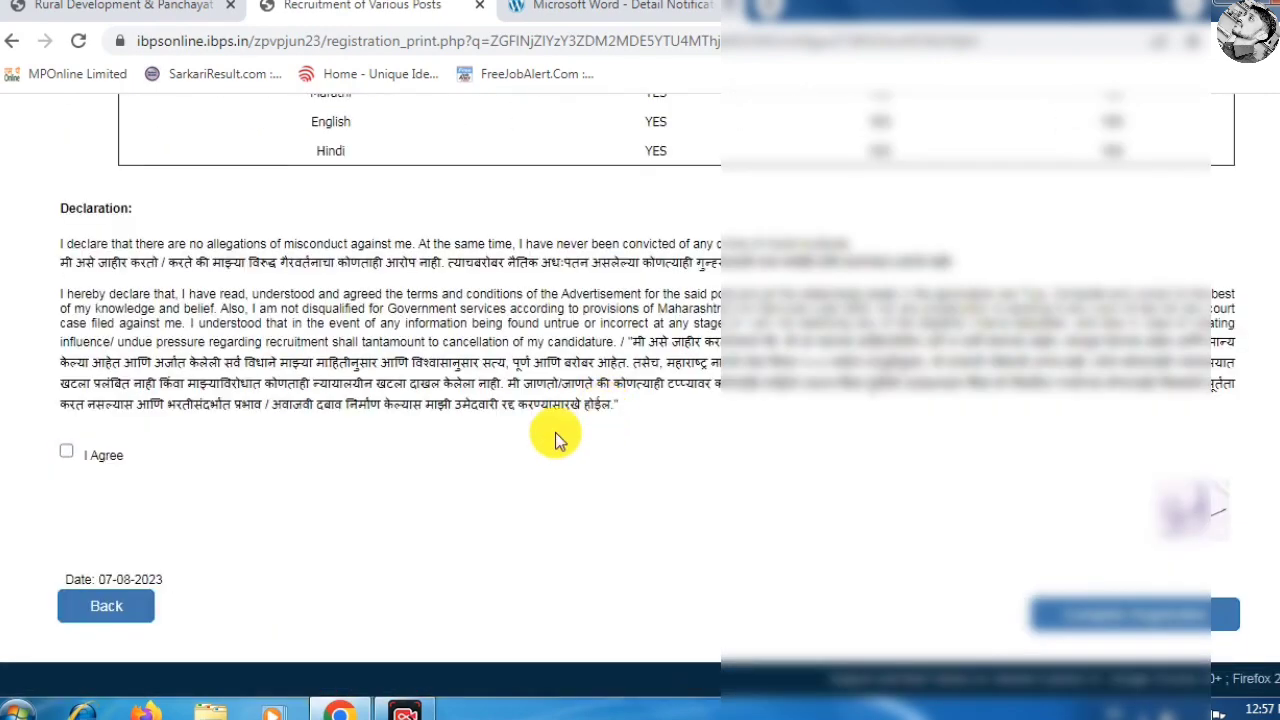
left_click(66, 452)
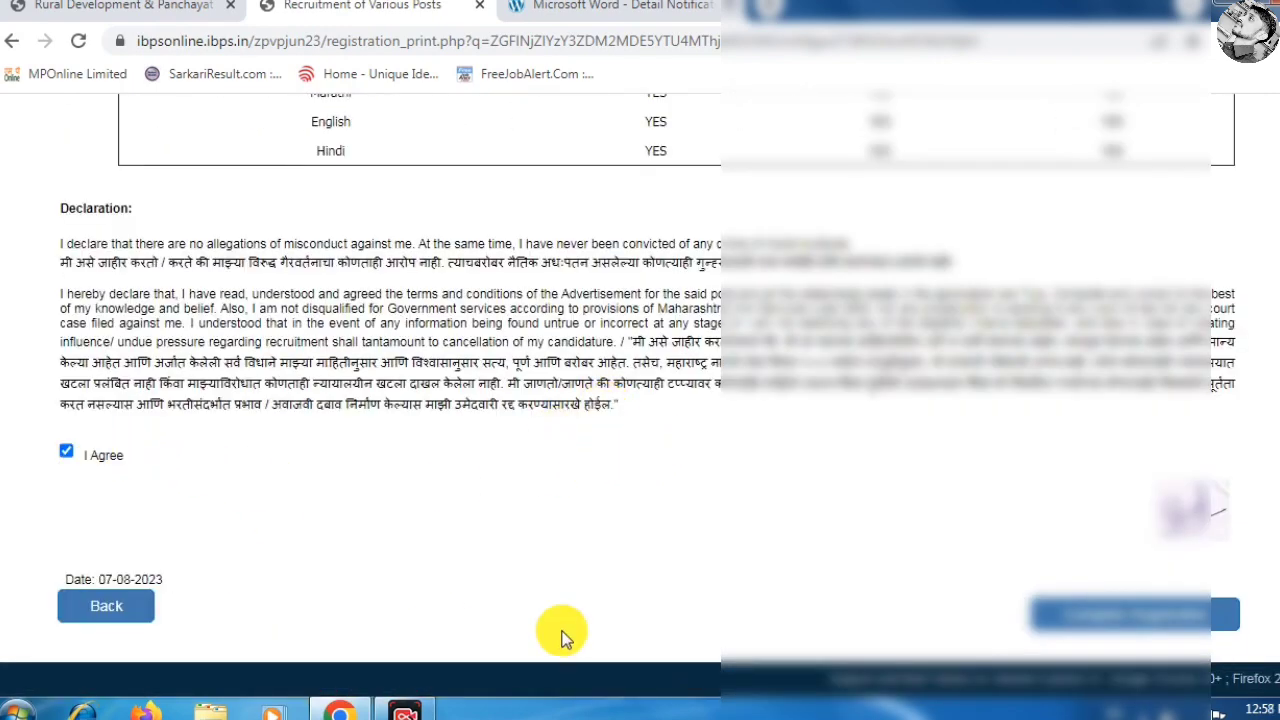
left_click(1165, 612)
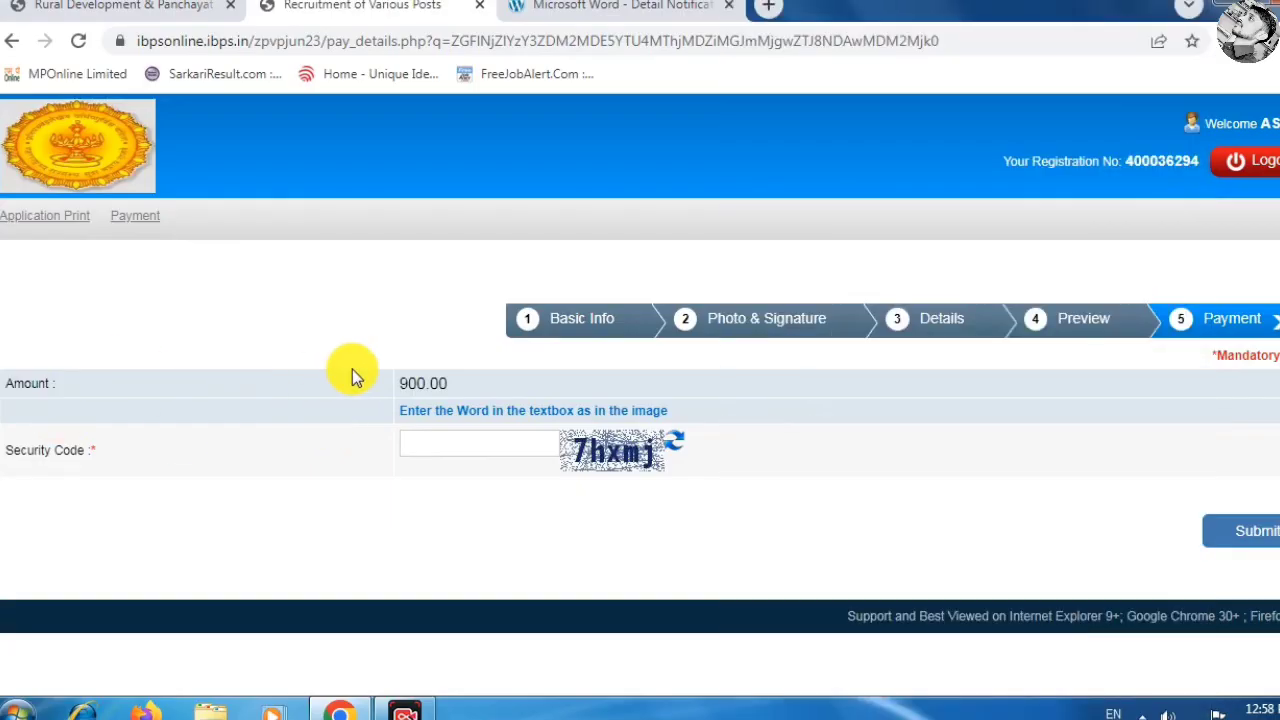
Enter the security code, submit the 900.00 payment and confirm.
left_click(509, 442)
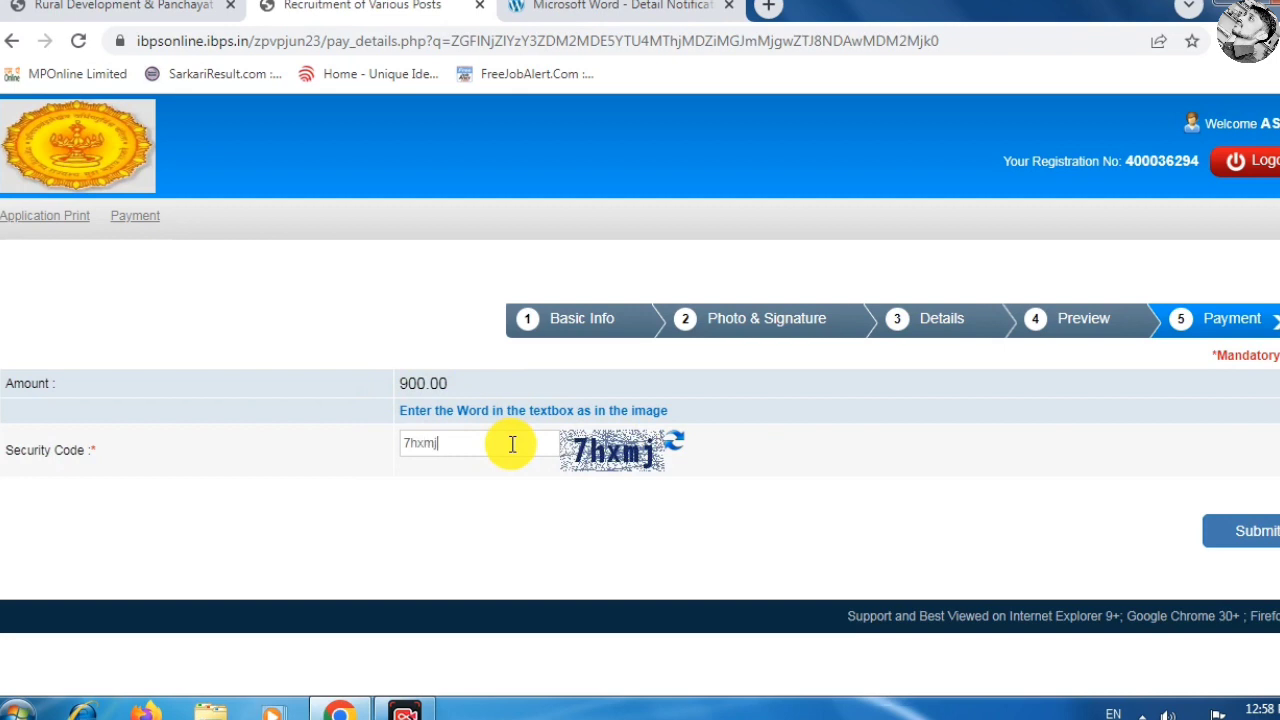
left_click(1245, 528)
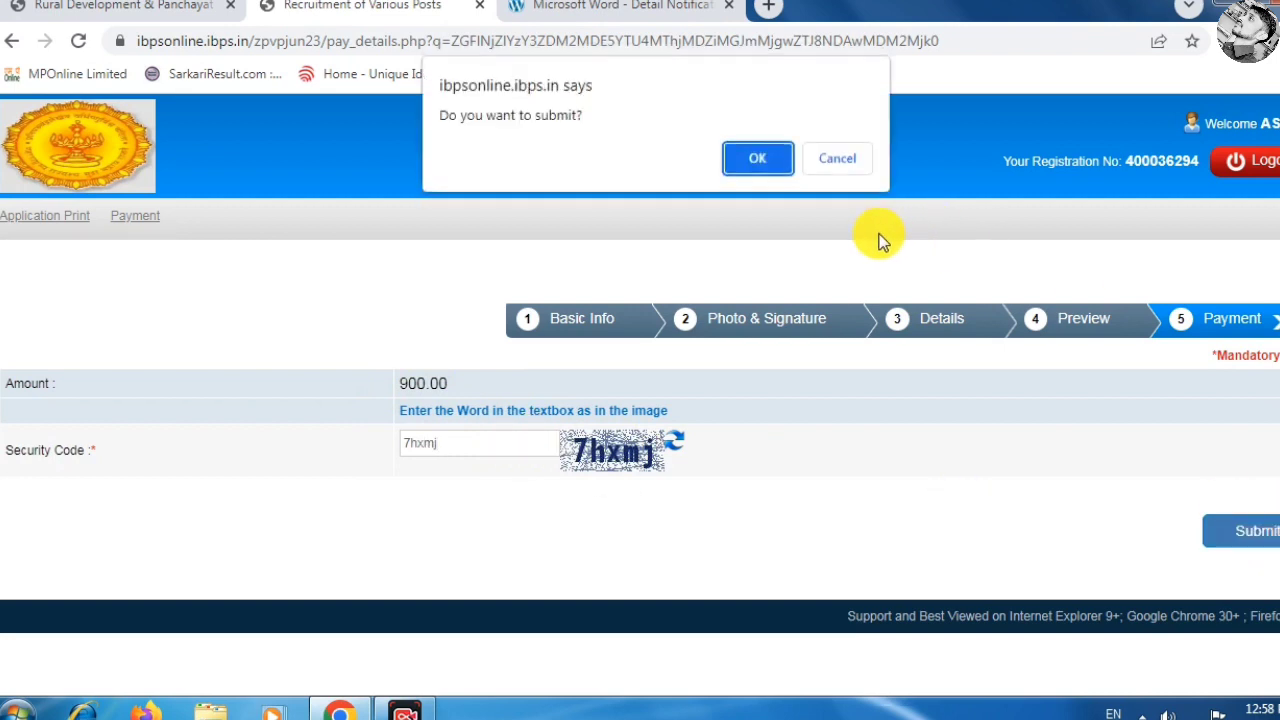
left_click(758, 158)
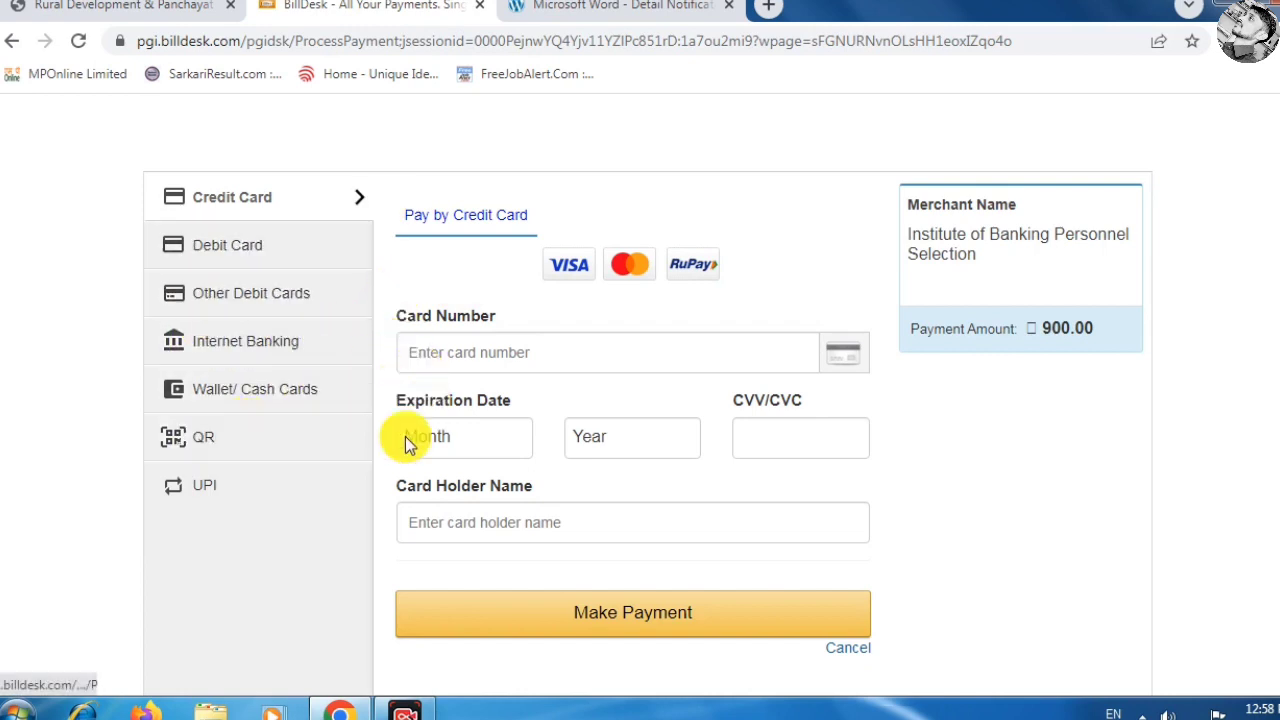
Review the BillDesk 900.00 card payment page, then return to the Rural Development tab.
scroll(514, 355, "down", 1)
scroll(515, 358, "up", 1)
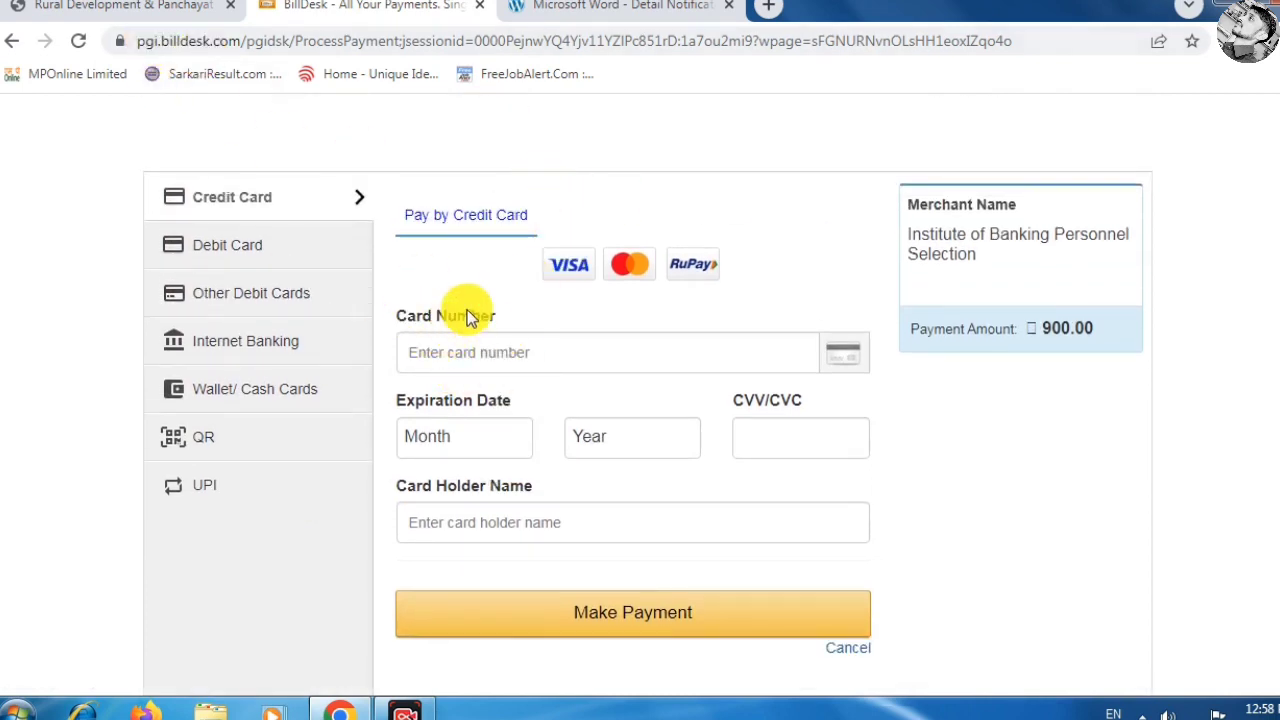
key("ctrl+shift+Tab")
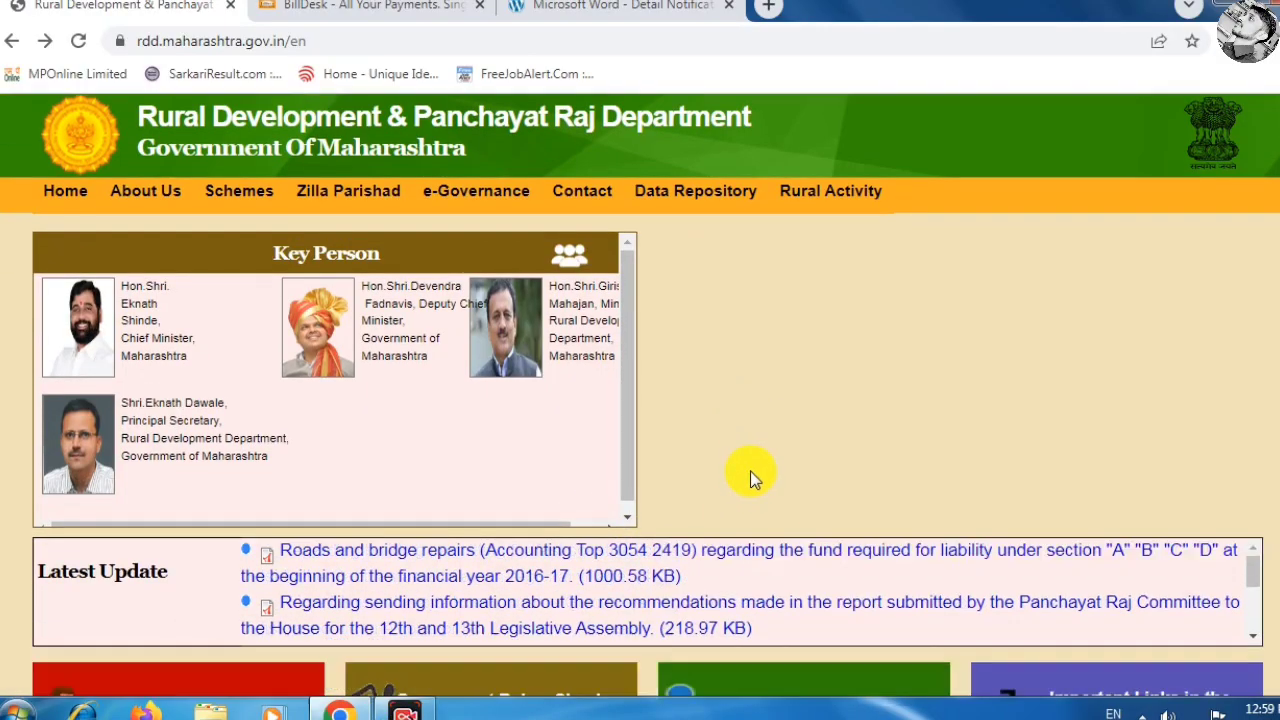
scroll(750, 472, "down", 5)
scroll(750, 472, "up", 5)
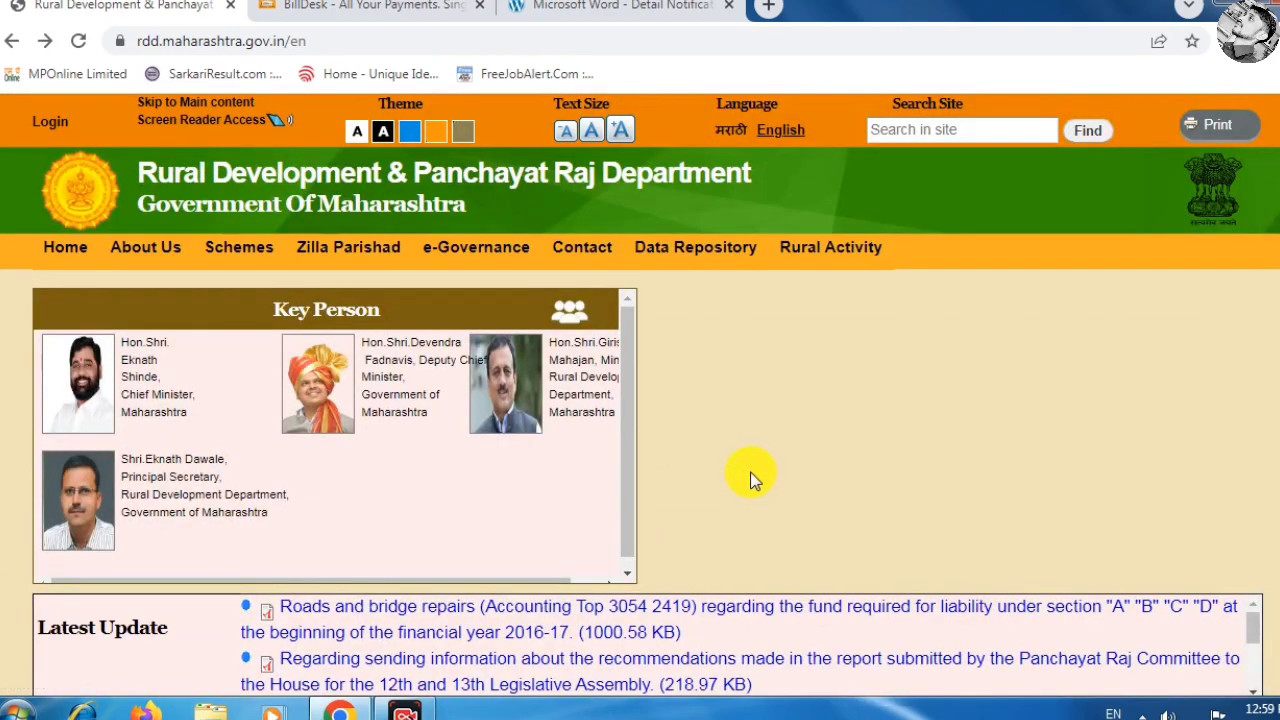
scroll(750, 470, "down", 5)
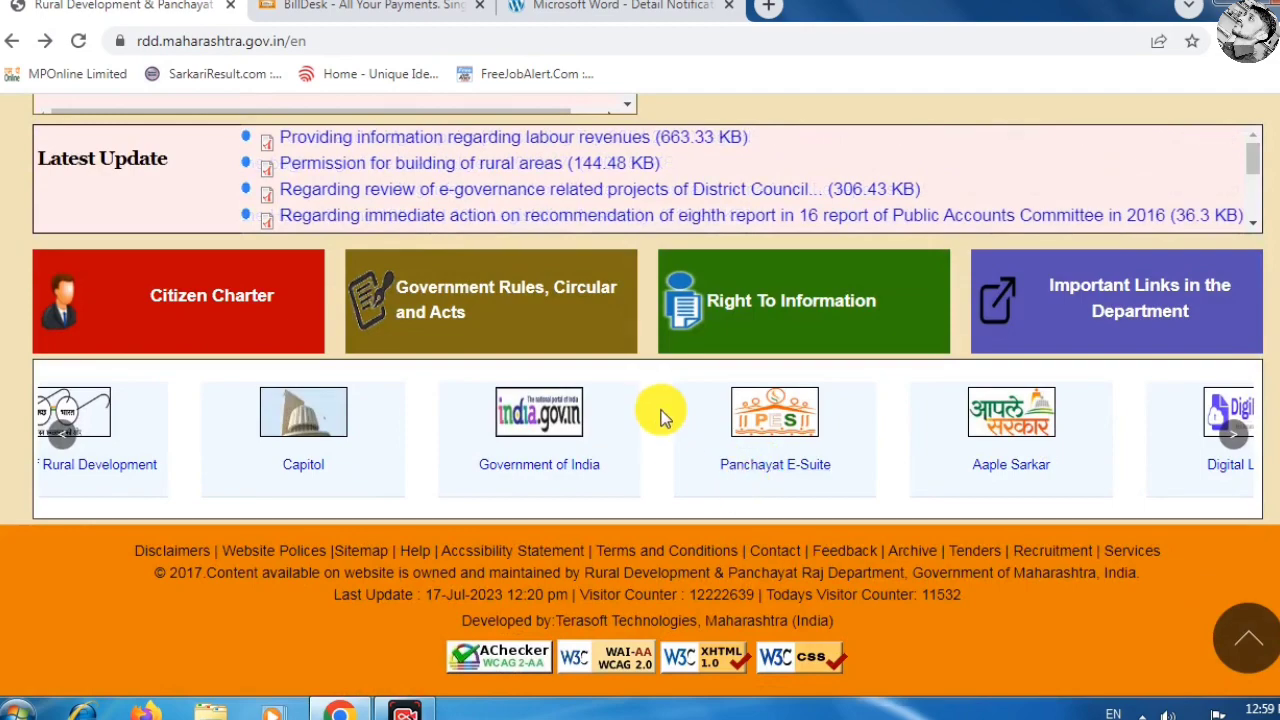
scroll(662, 410, "up", 5)
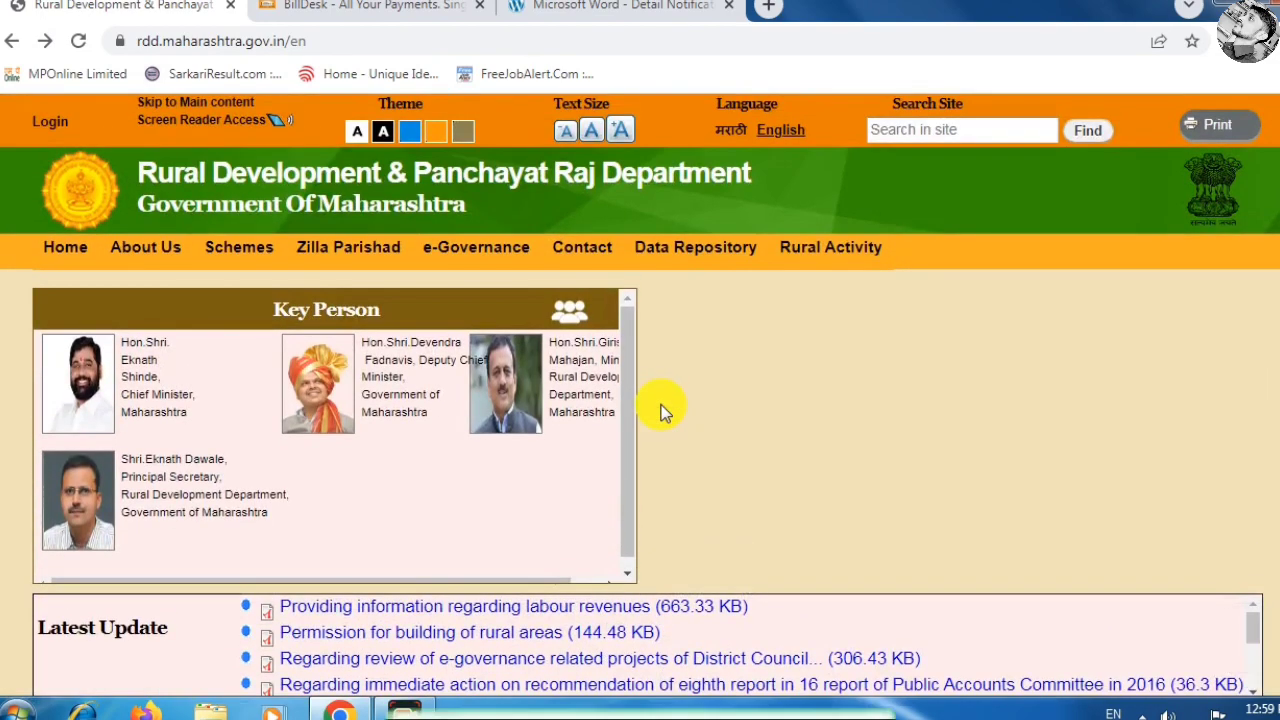
scroll(665, 412, "down", 3)
scroll(666, 412, "up", 3)
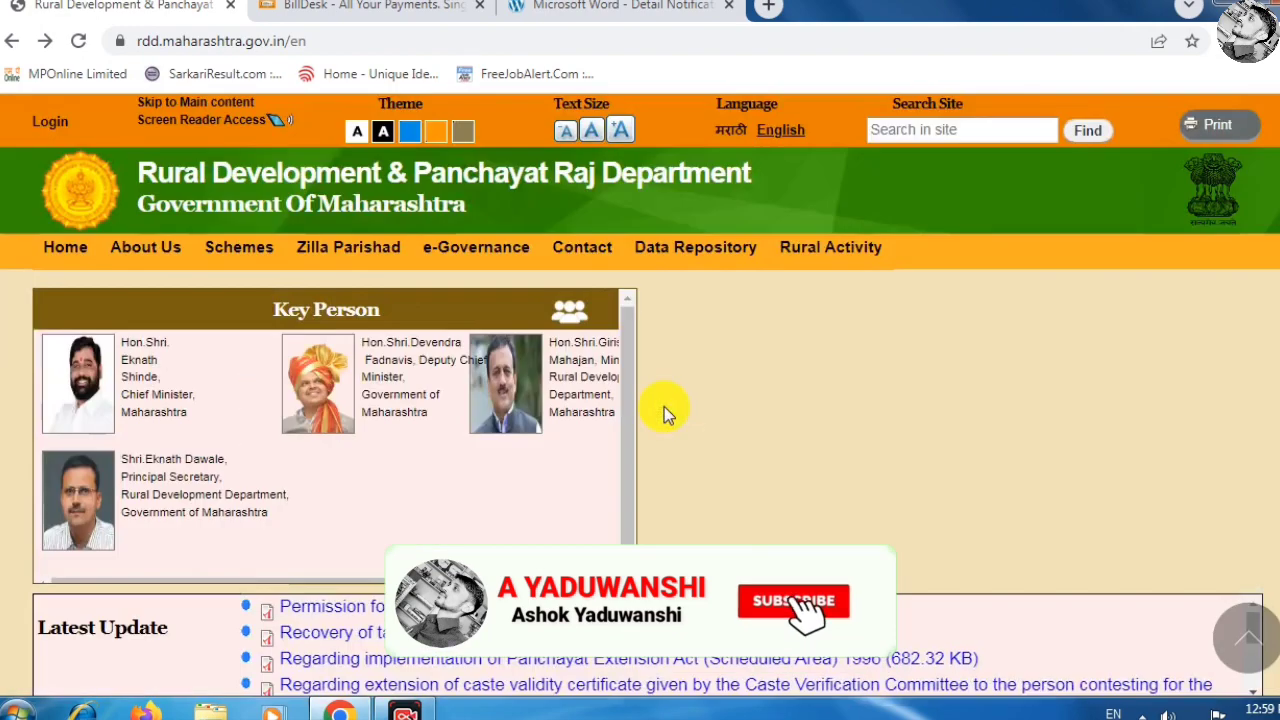